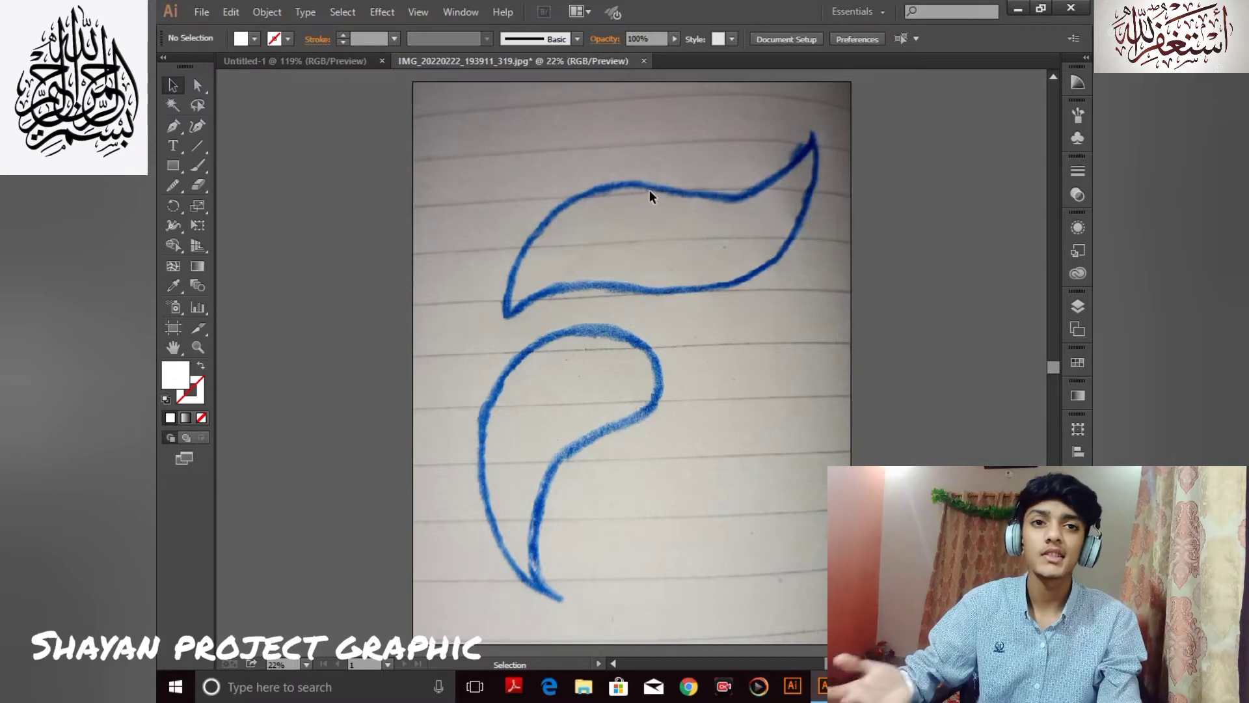
# Trace the upper leaf's right and lower edges with the Pen tool, from its right tip to its left tip, swapping fill and stroke
pyautogui.click(171, 124)
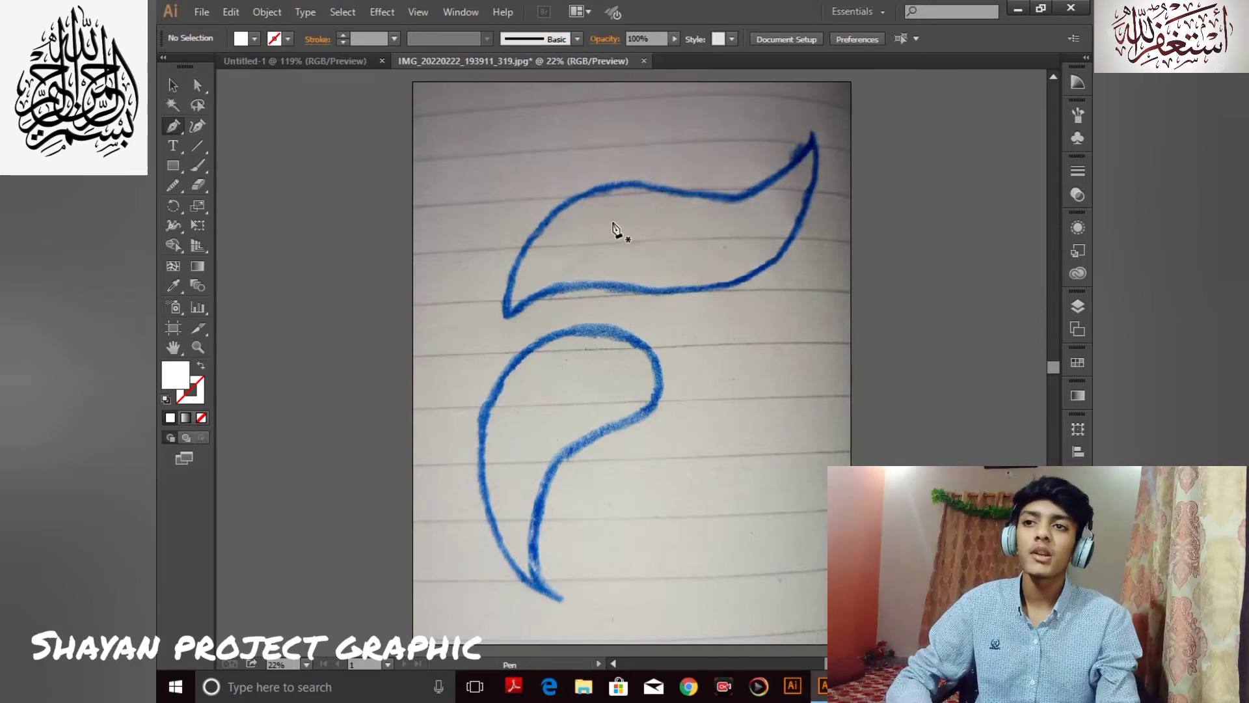
pyautogui.click(813, 136)
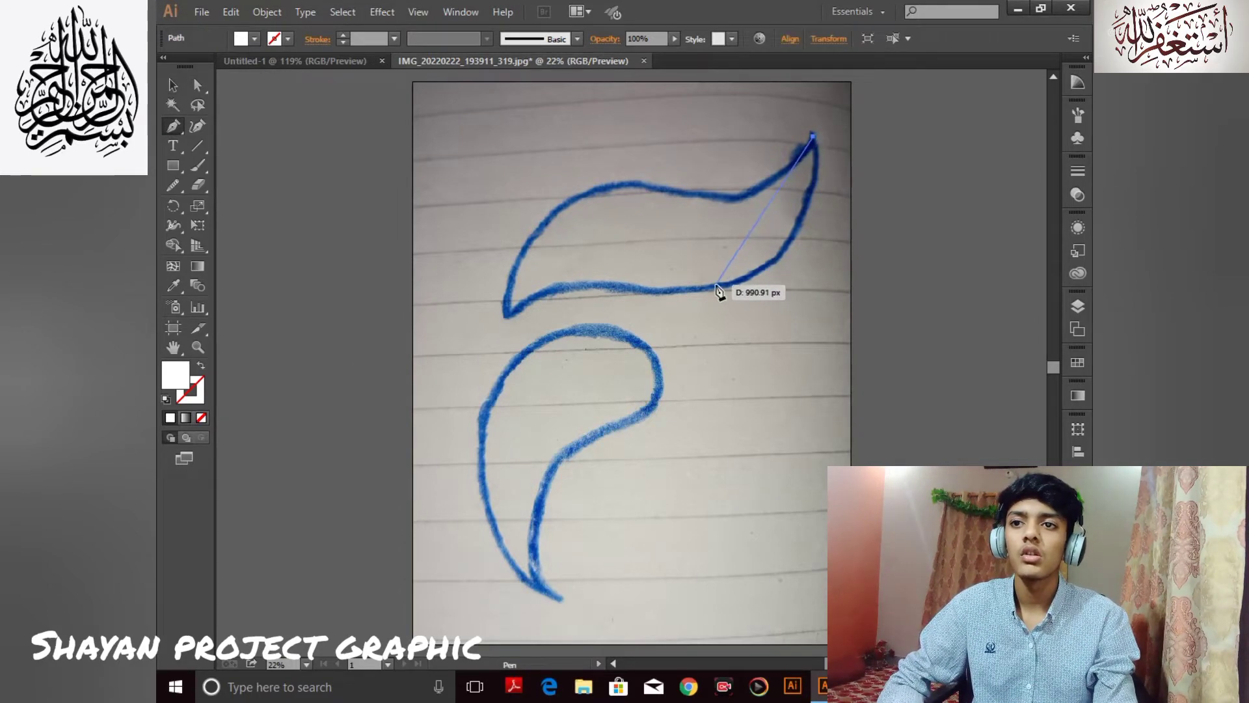
pyautogui.moveTo(632, 288); pyautogui.dragTo(625, 285)
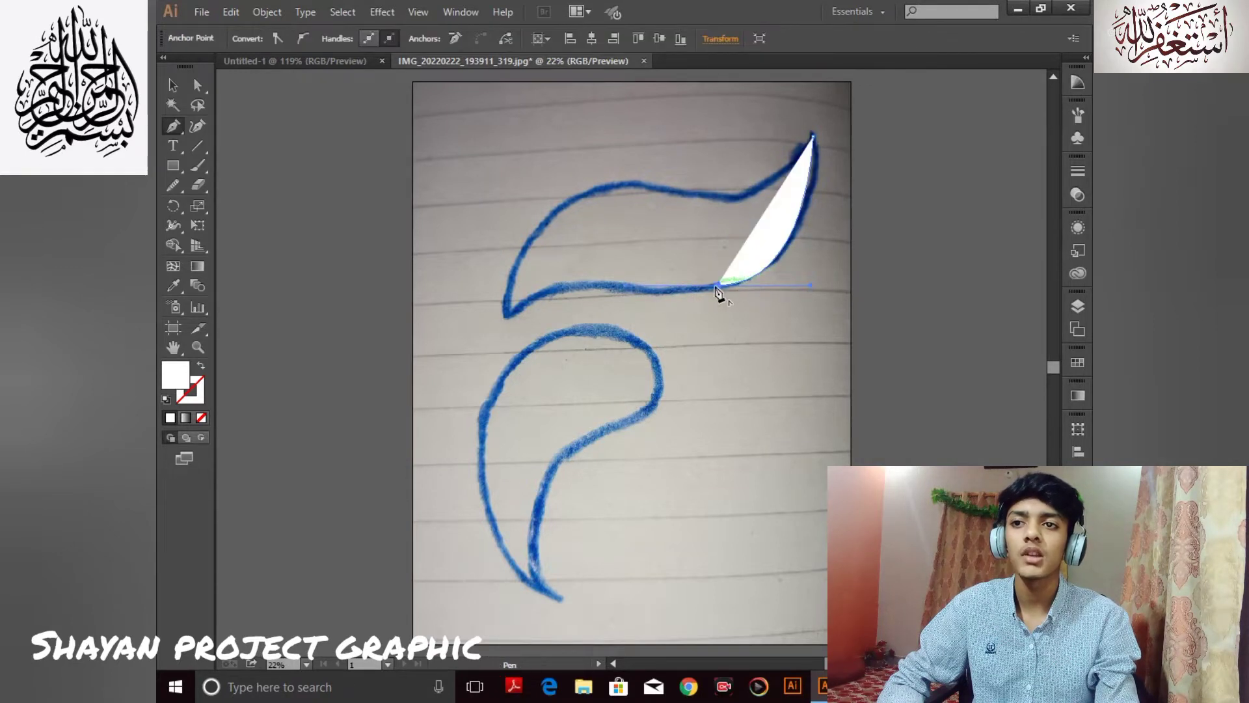
pyautogui.click(201, 366)
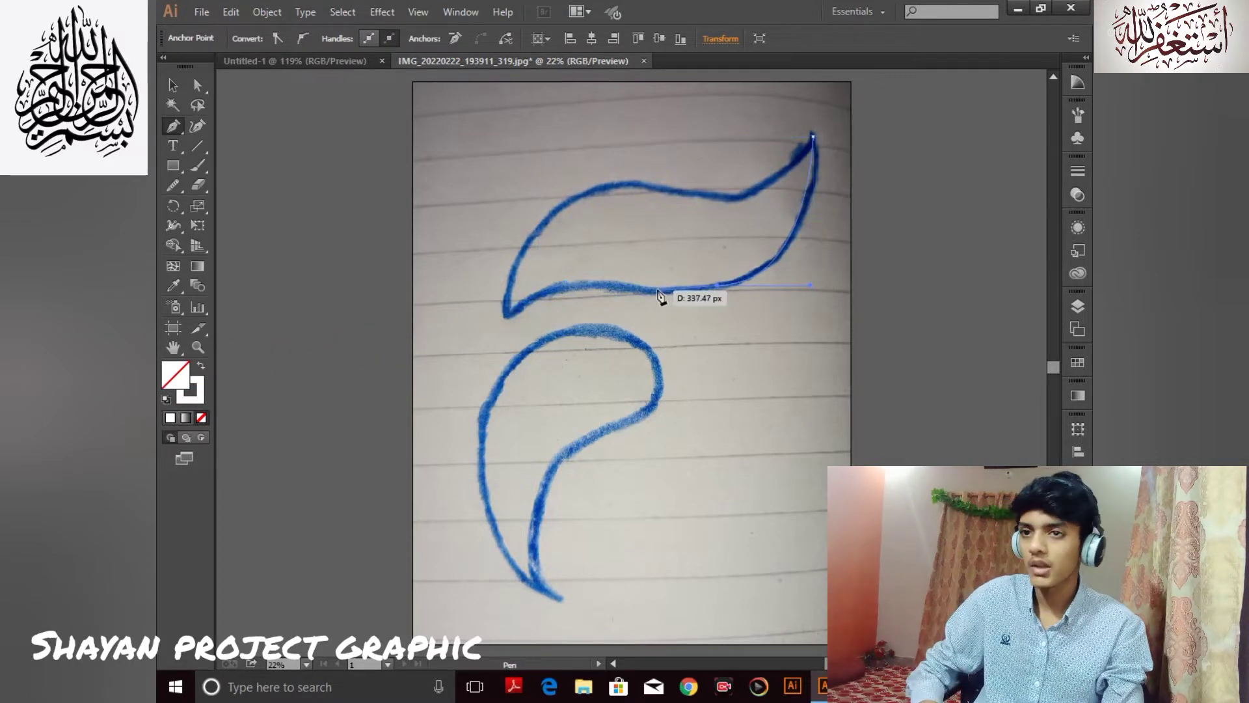
pyautogui.moveTo(590, 285); pyautogui.dragTo(525, 276)
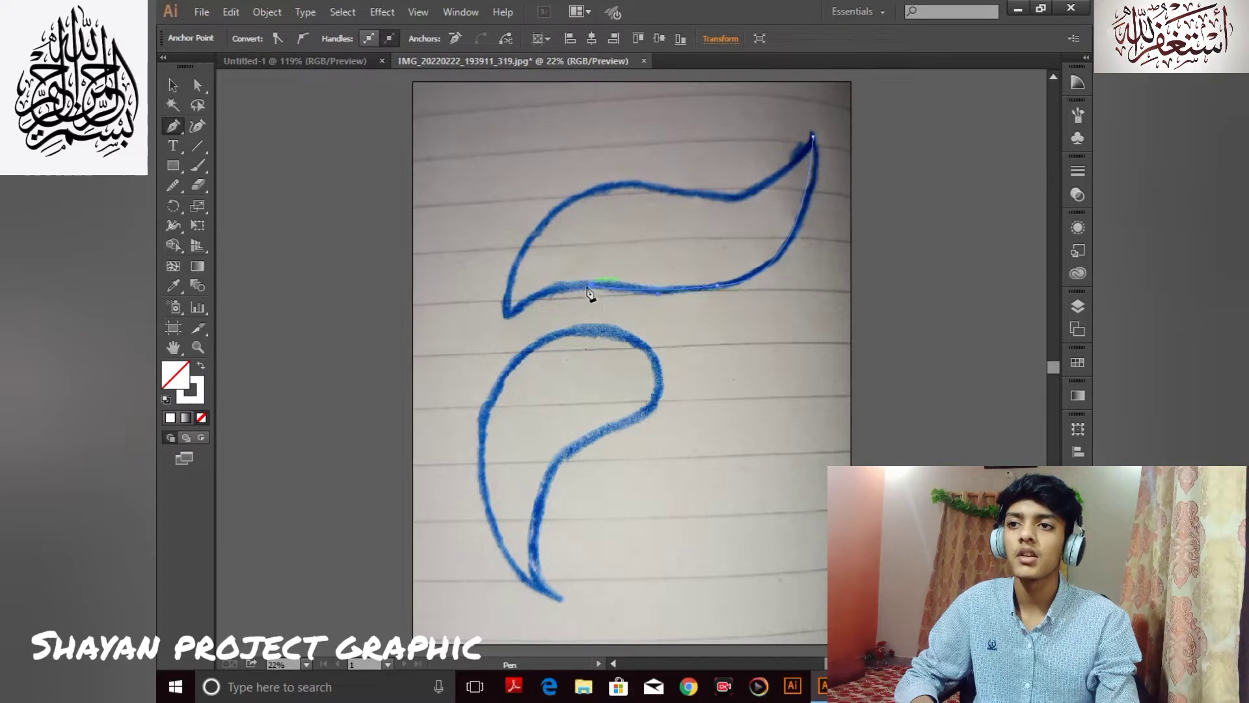
pyautogui.click(506, 318)
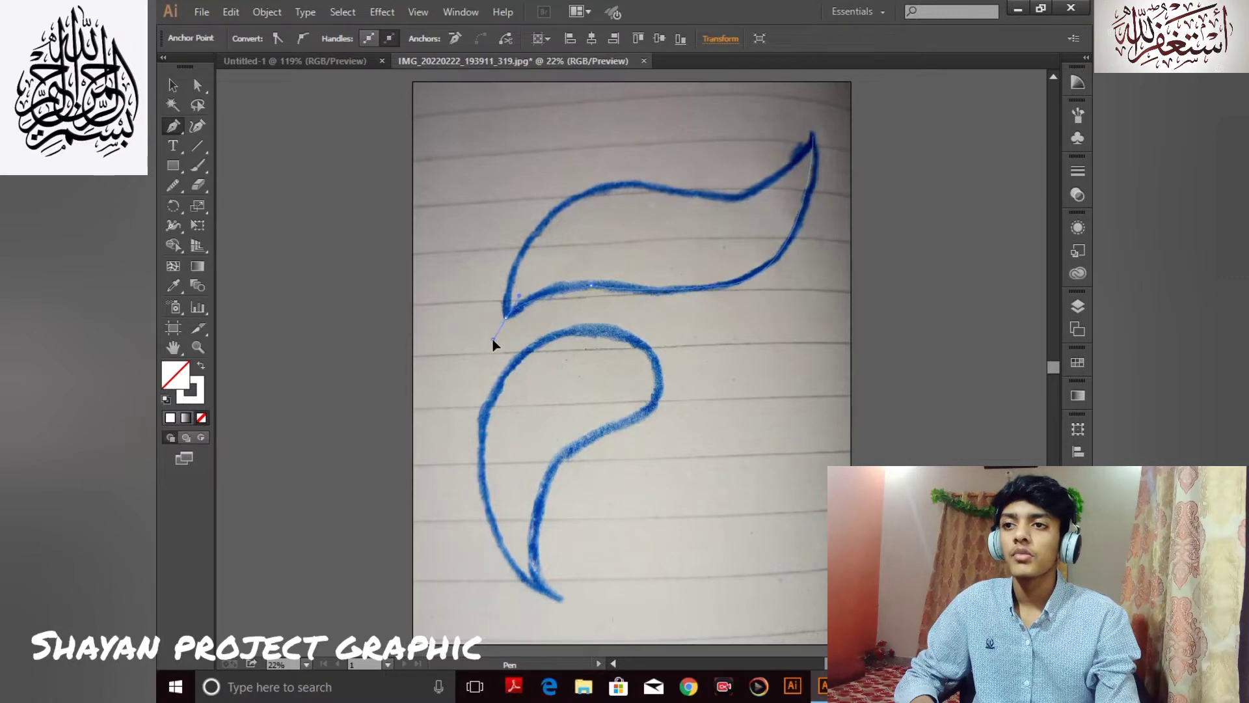
# Trace the upper leaf's left edge with a curve up to its top crest and remove the crest anchor's outgoing handle
pyautogui.moveTo(491, 354); pyautogui.dragTo(653, 174)
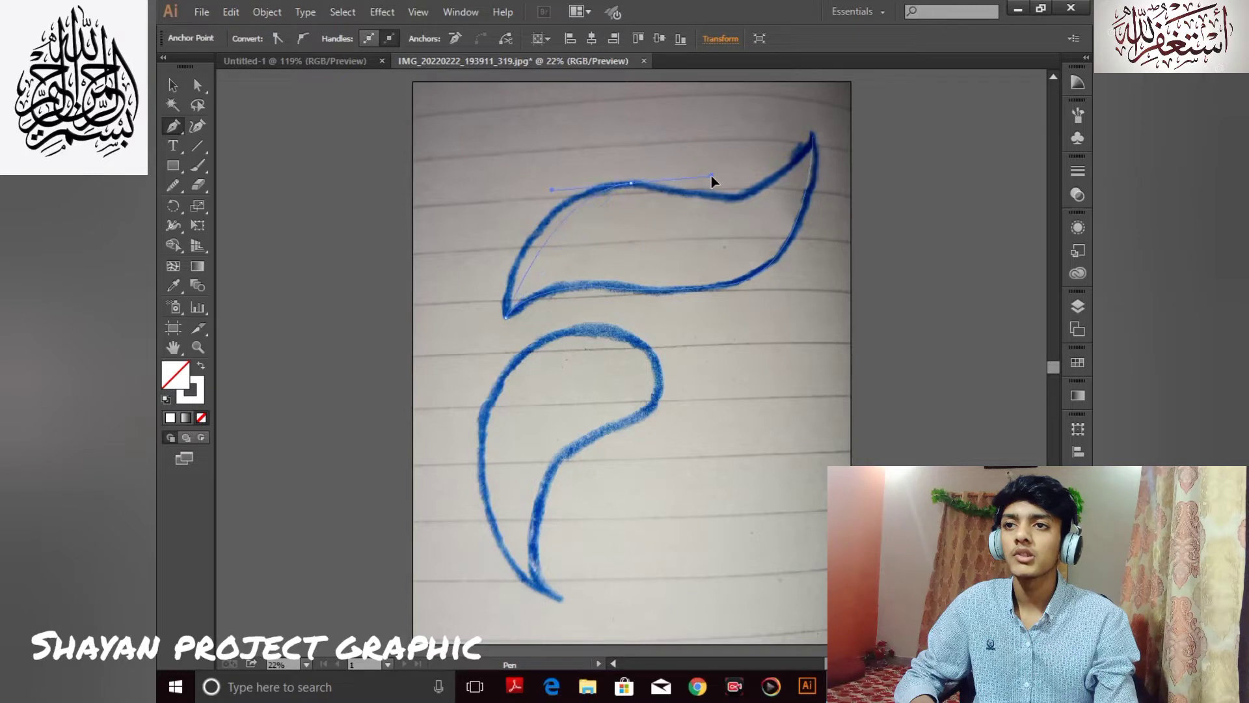
pyautogui.moveTo(750, 155)
pyautogui.mouseDown()
pyautogui.moveTo(763, 163)
pyautogui.moveTo(741, 173)
pyautogui.mouseUp()
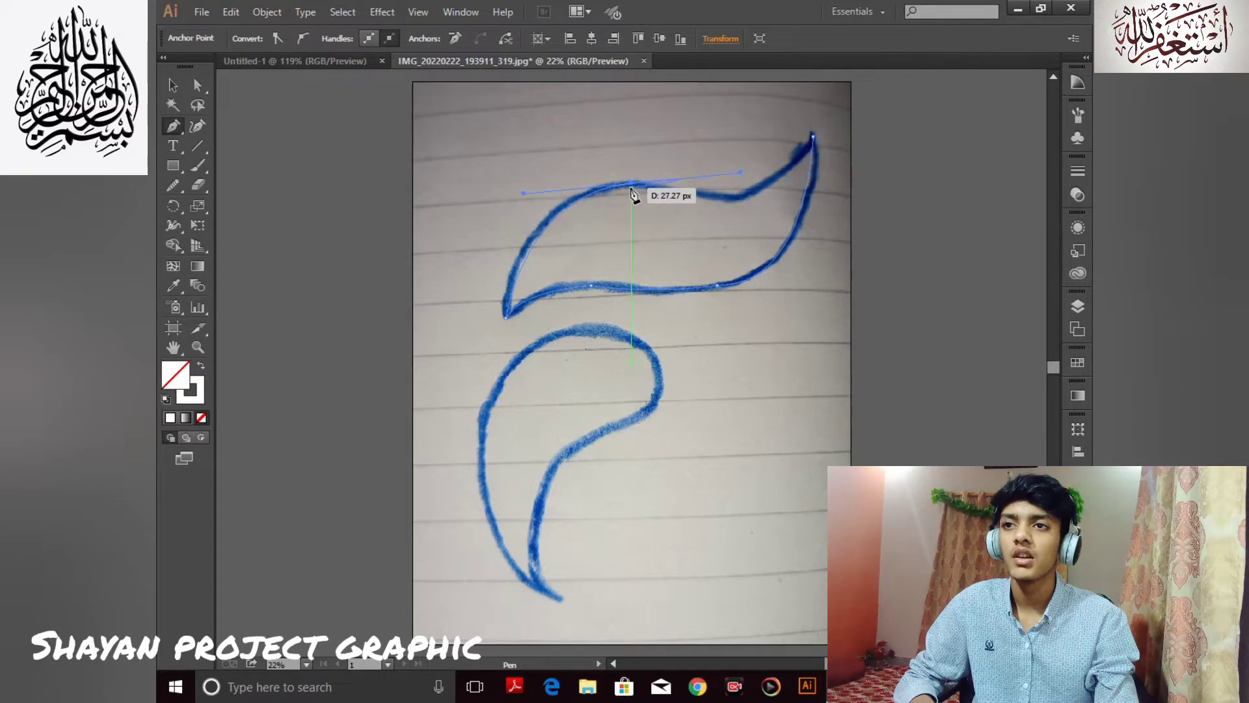
pyautogui.hotkey('ctrl', 'z')
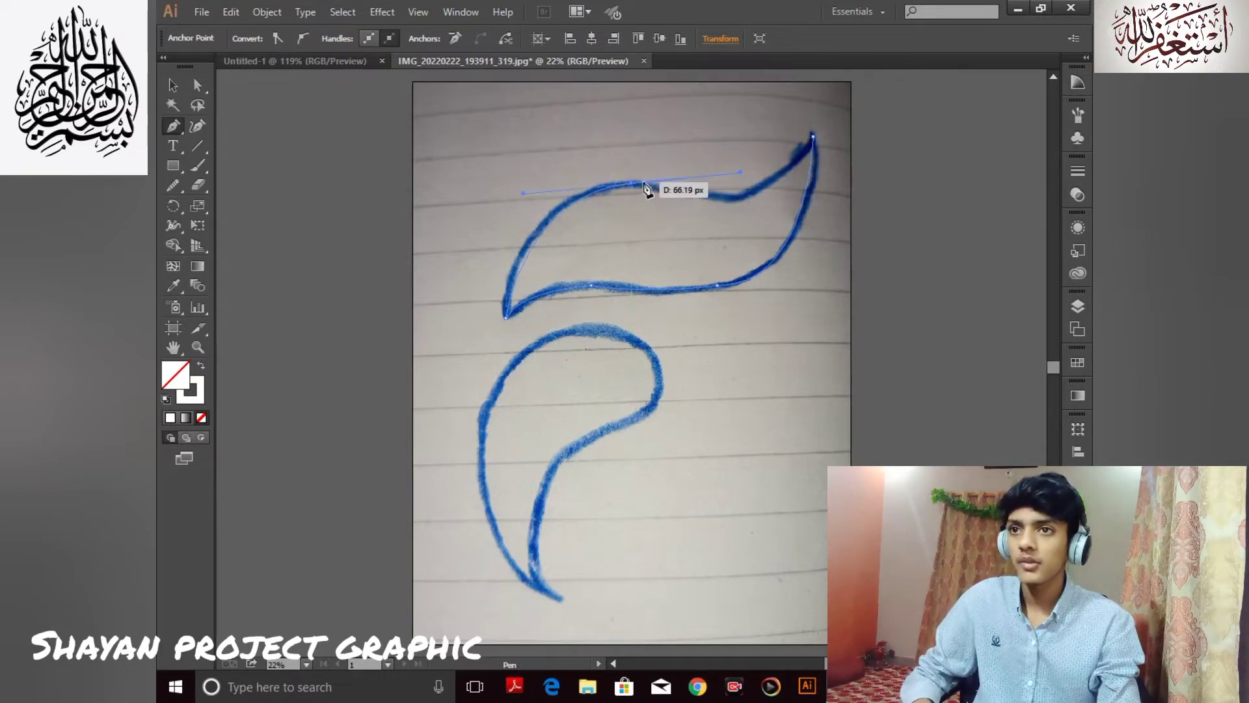
pyautogui.click(633, 184)
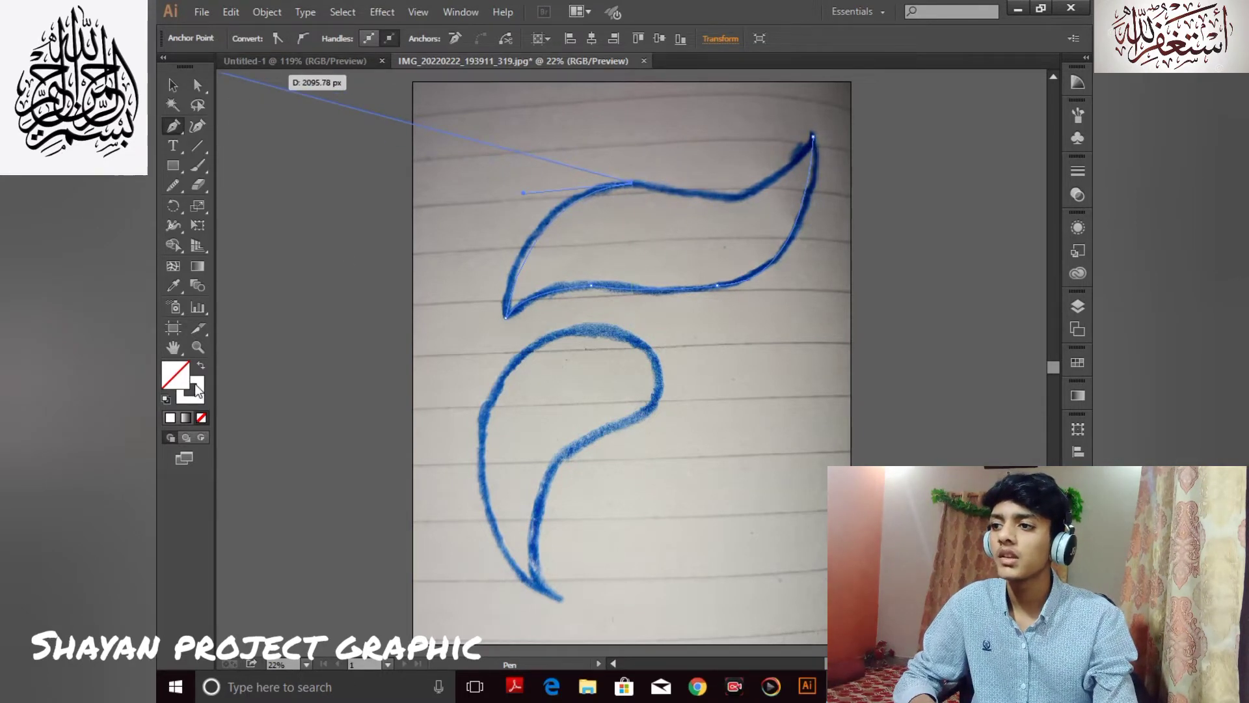
# Reset the path to the default black stroke, set its fill to none, and undo the stray anchor placed outside the artboard
pyautogui.click(166, 399)
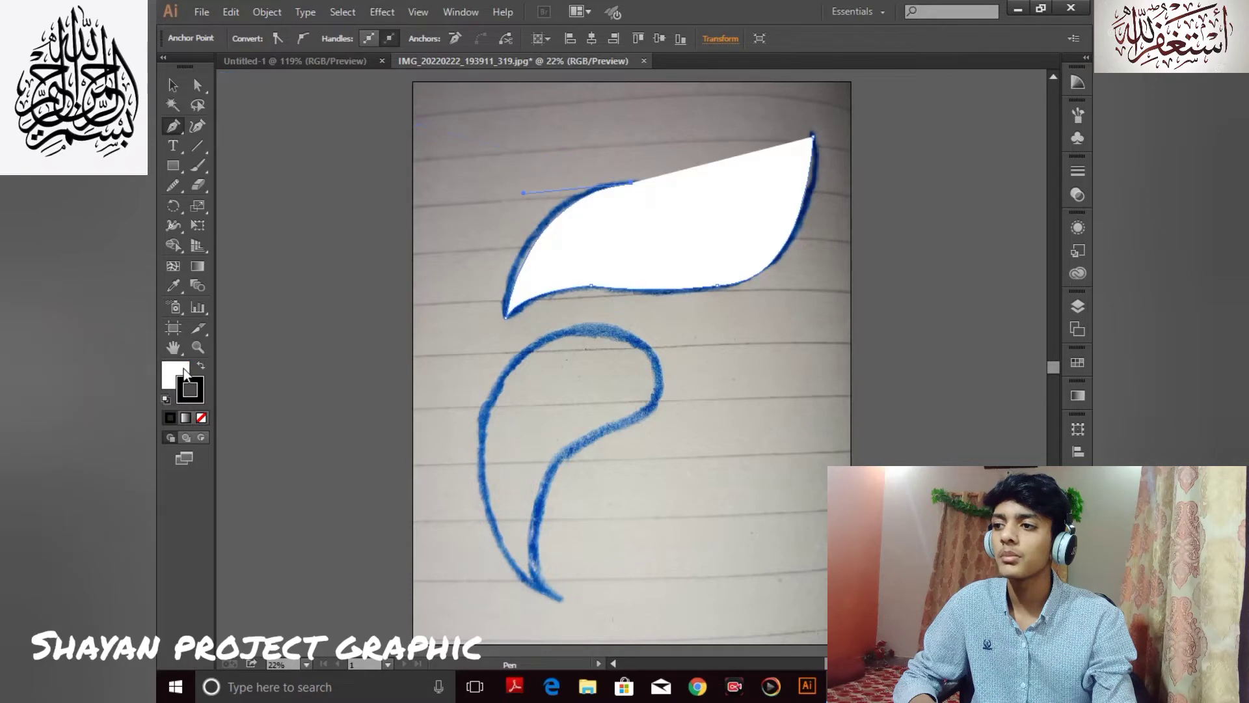
pyautogui.click(185, 370)
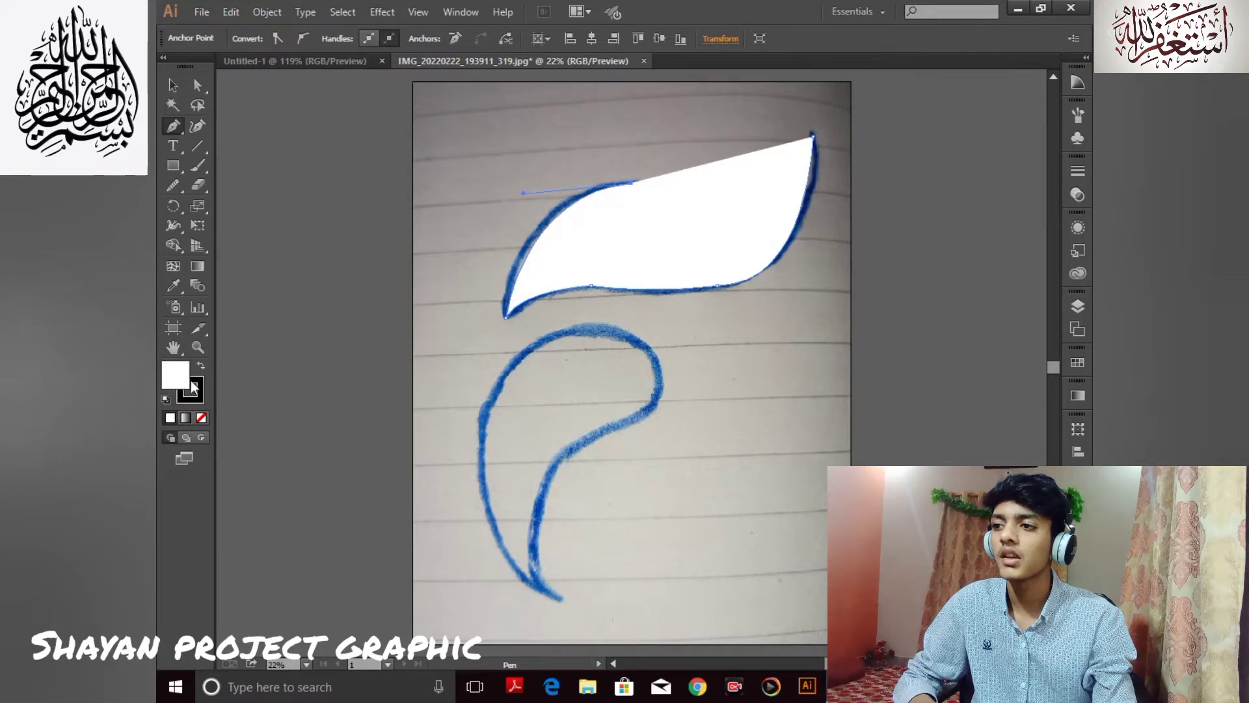
pyautogui.click(197, 418)
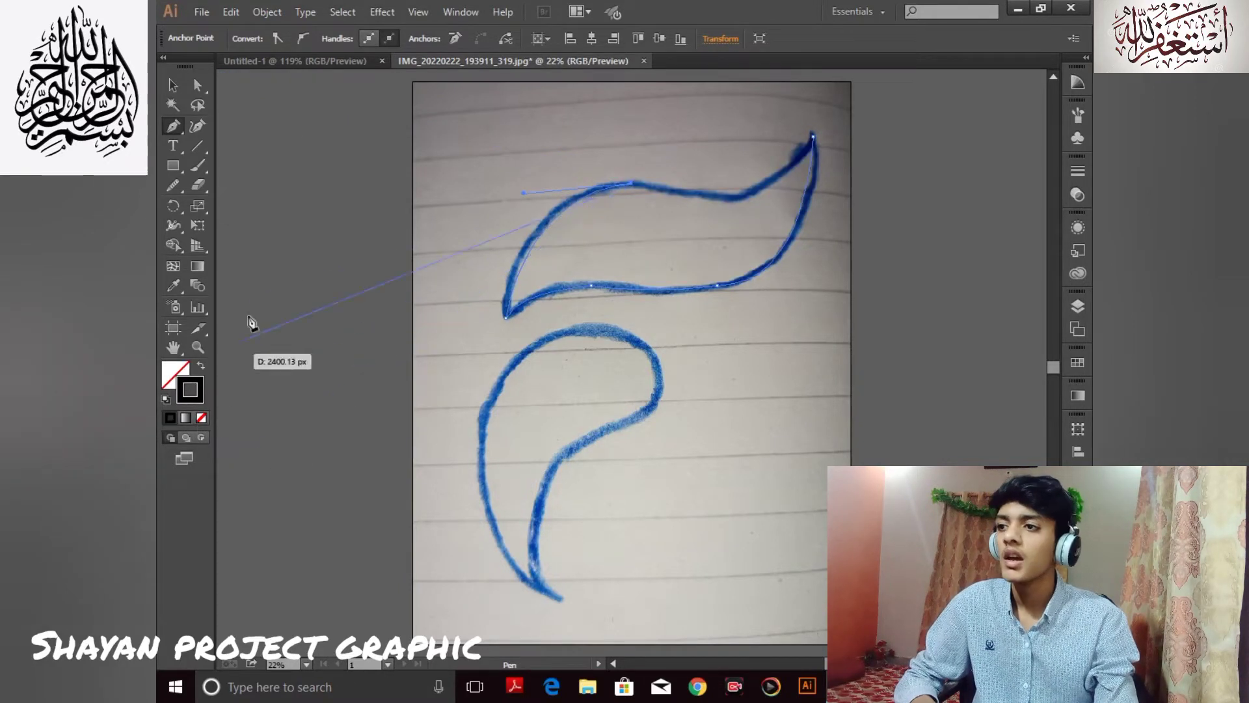
pyautogui.click(226, 282)
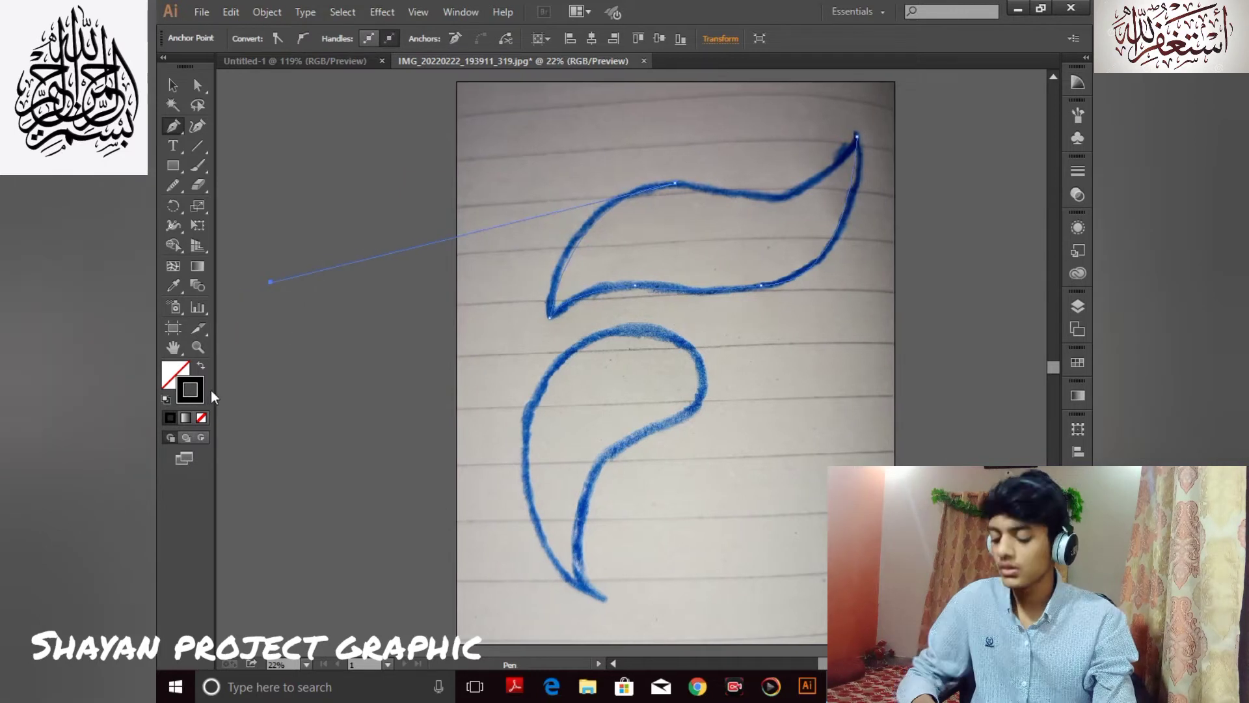
pyautogui.hotkey('ctrl', 'z')
# Select the traced leaf path and set its stroke weight to 9 pt
pyautogui.press('v')
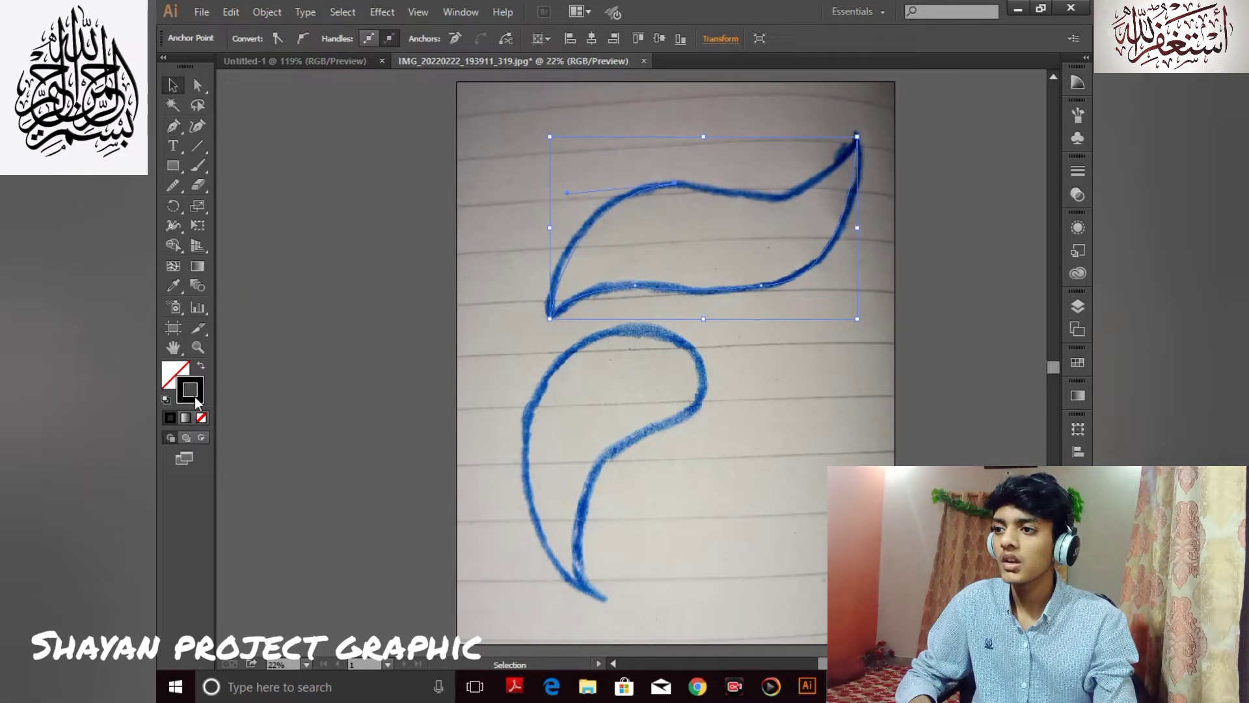
pyautogui.click(391, 116)
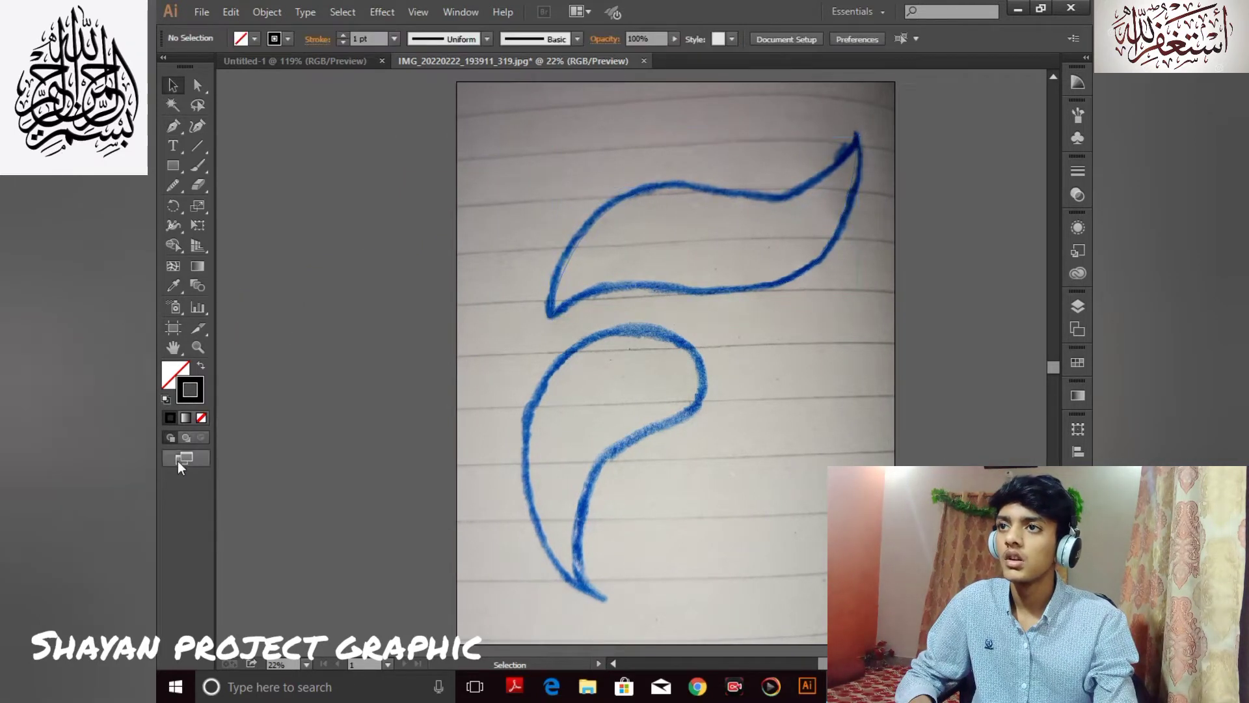
pyautogui.click(394, 39)
pyautogui.click(397, 194)
pyautogui.click(651, 188)
pyautogui.click(394, 39)
pyautogui.click(389, 164)
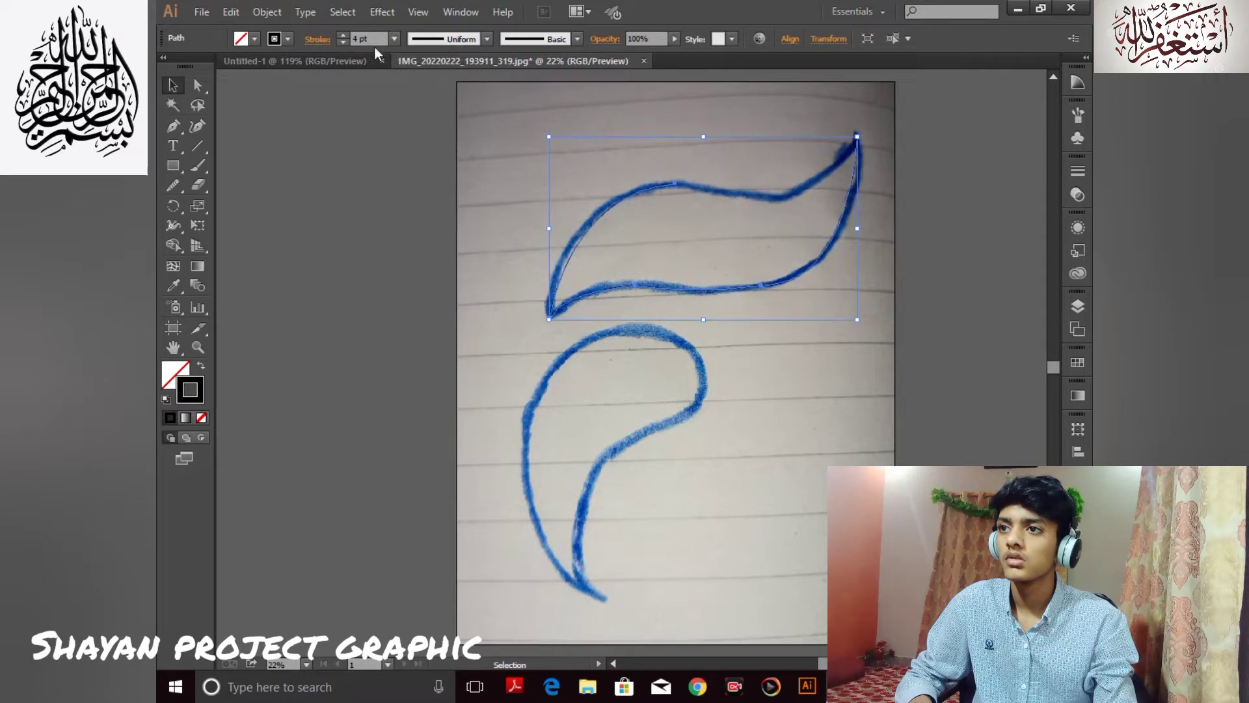
pyautogui.click(395, 39)
pyautogui.click(390, 252)
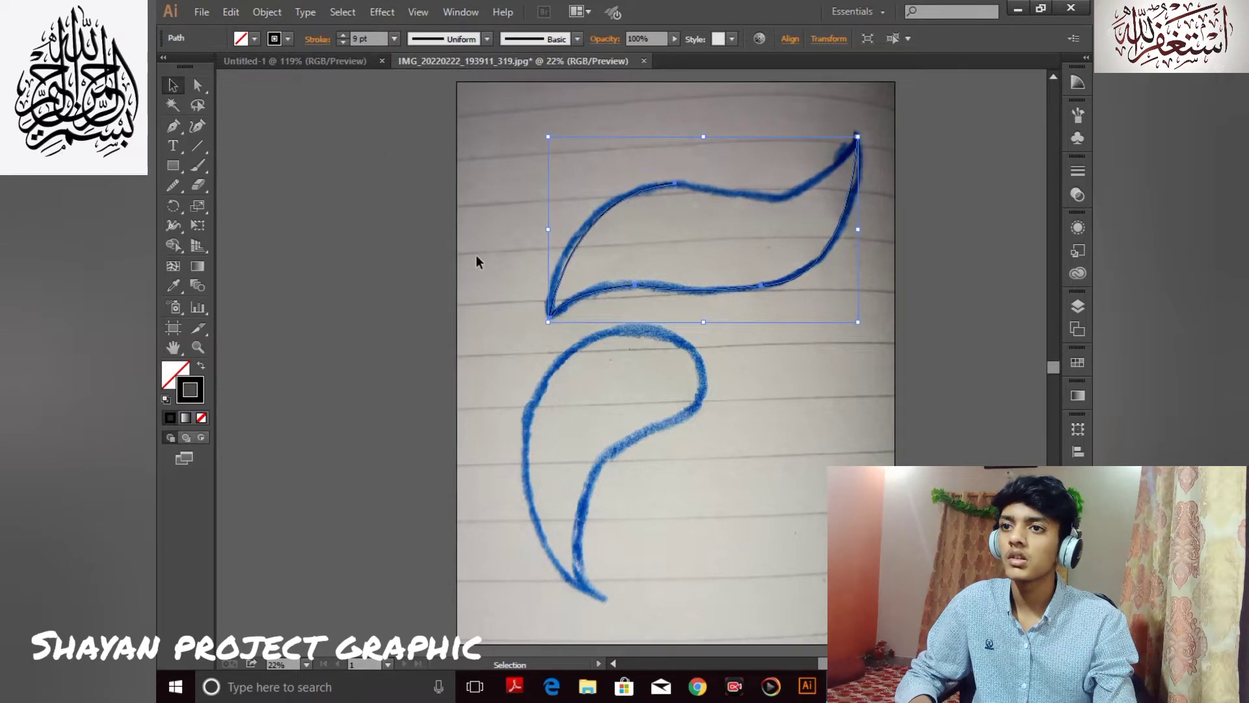
# Resume the leaf path with the Pen tool and add a curved segment just past the top crest along the upper edge
pyautogui.click(173, 125)
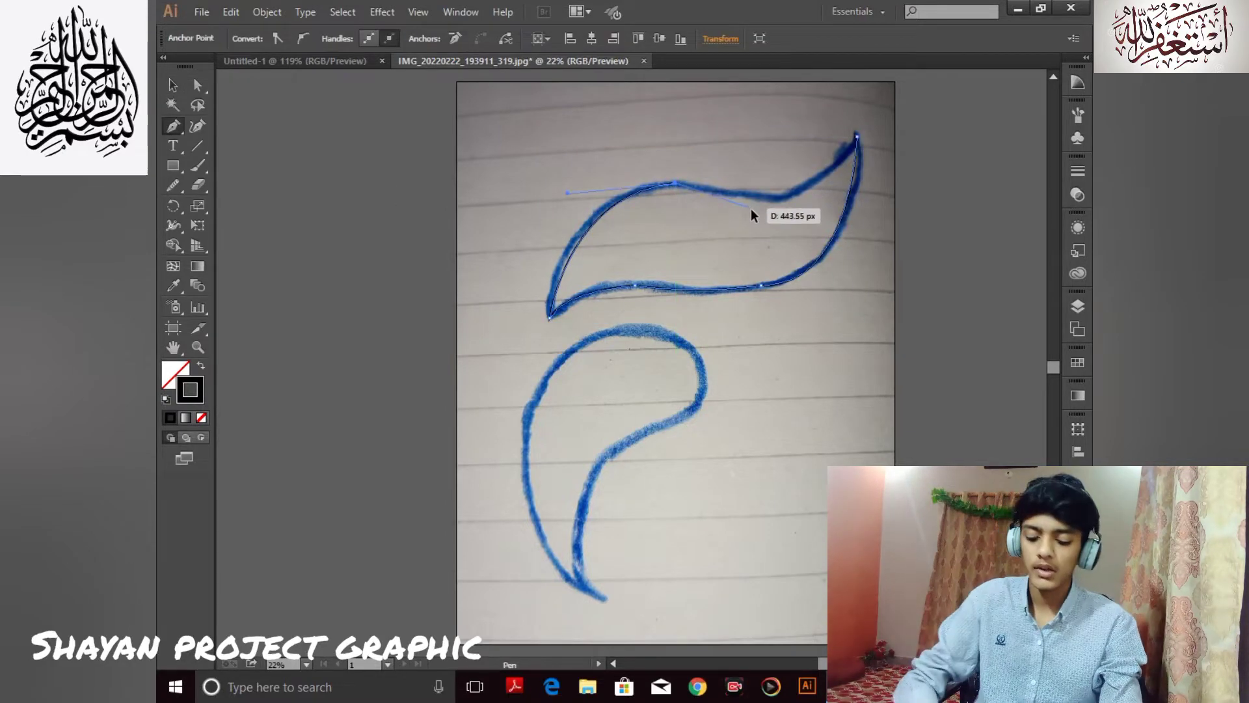
pyautogui.hotkey('ctrl', '+')
pyautogui.hotkey('ctrl', '+')
pyautogui.hotkey('ctrl', '+')
pyautogui.moveTo(739, 203); pyautogui.dragTo(619, 494)
pyautogui.moveTo(742, 150); pyautogui.dragTo(433, 314)
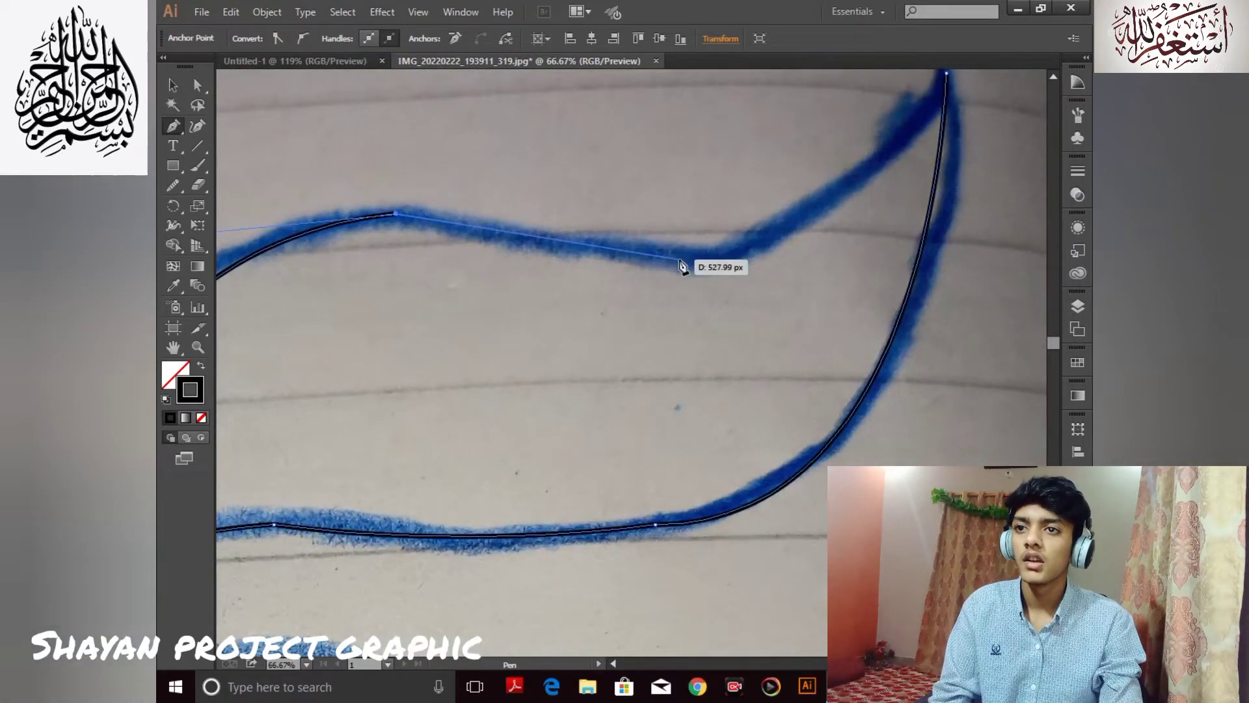
pyautogui.click(521, 239)
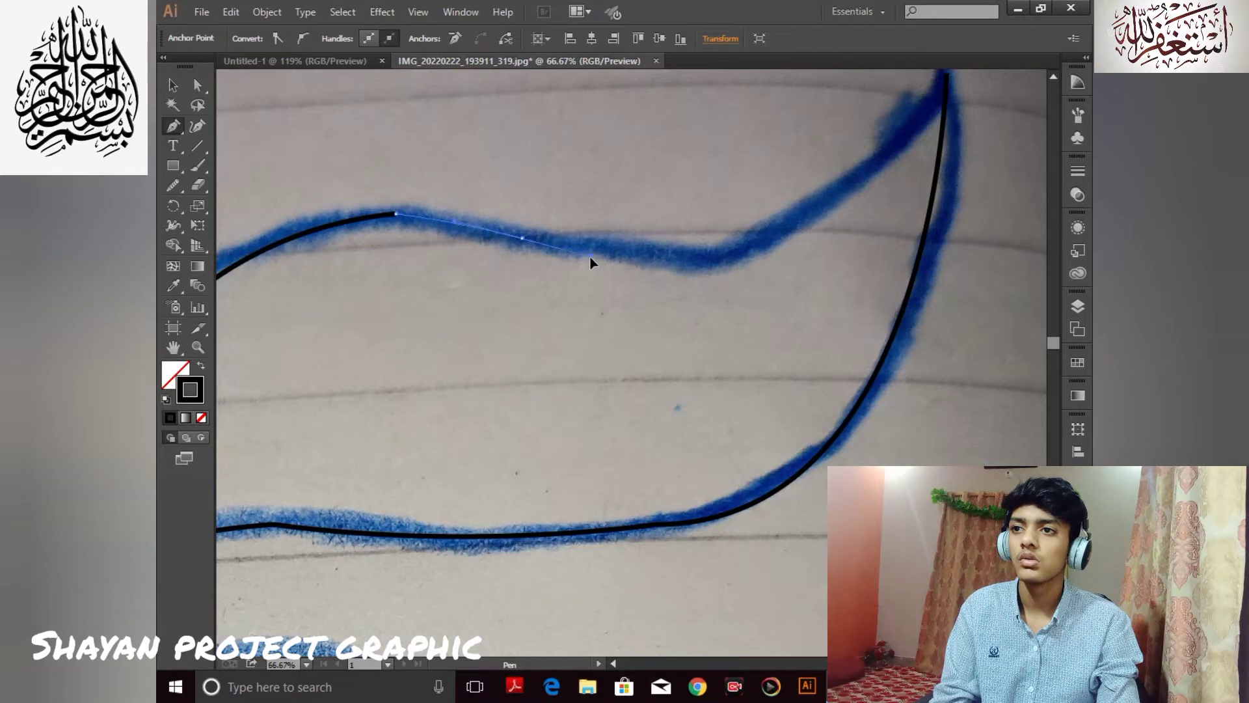
pyautogui.moveTo(591, 259); pyautogui.dragTo(591, 259)
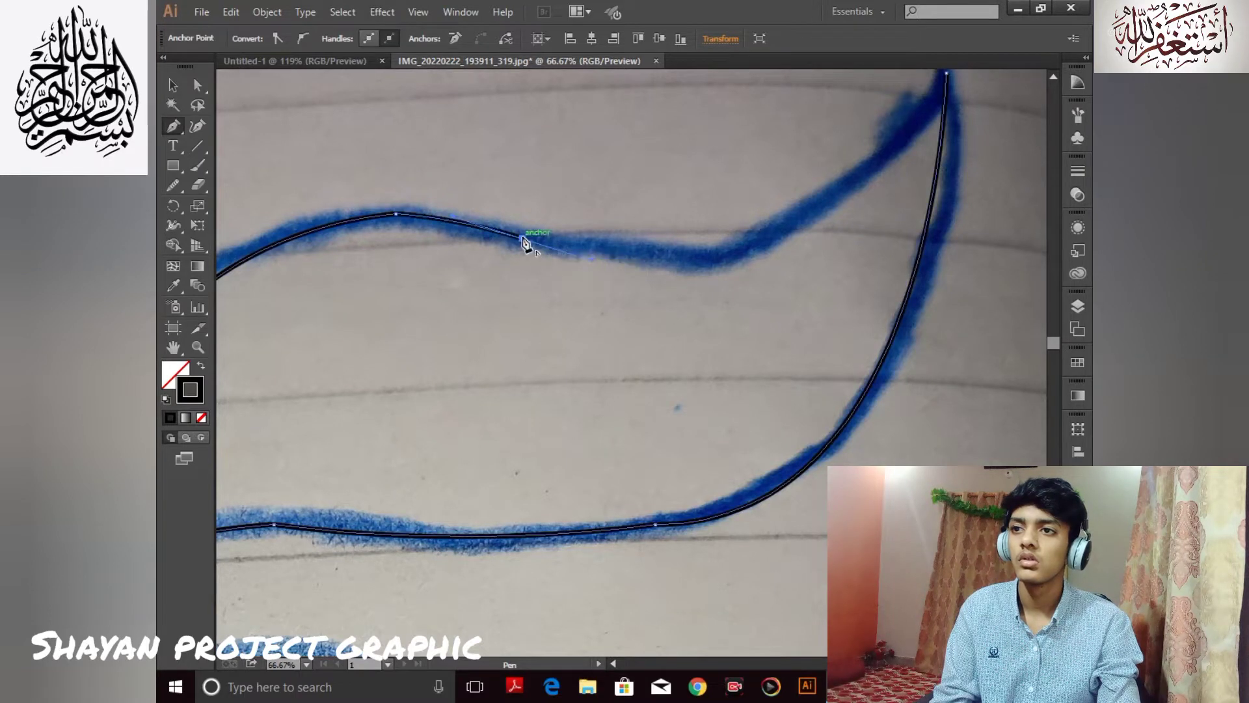
# Trace the rest of the upper leaf's top edge to the right tip, close the path, and delete the stray anchor
pyautogui.moveTo(777, 226); pyautogui.dragTo(674, 329)
pyautogui.moveTo(736, 296); pyautogui.dragTo(749, 270)
pyautogui.moveTo(792, 228); pyautogui.dragTo(842, 176)
pyautogui.click(736, 296)
pyautogui.moveTo(741, 299); pyautogui.dragTo(664, 362)
pyautogui.moveTo(759, 276); pyautogui.dragTo(758, 272)
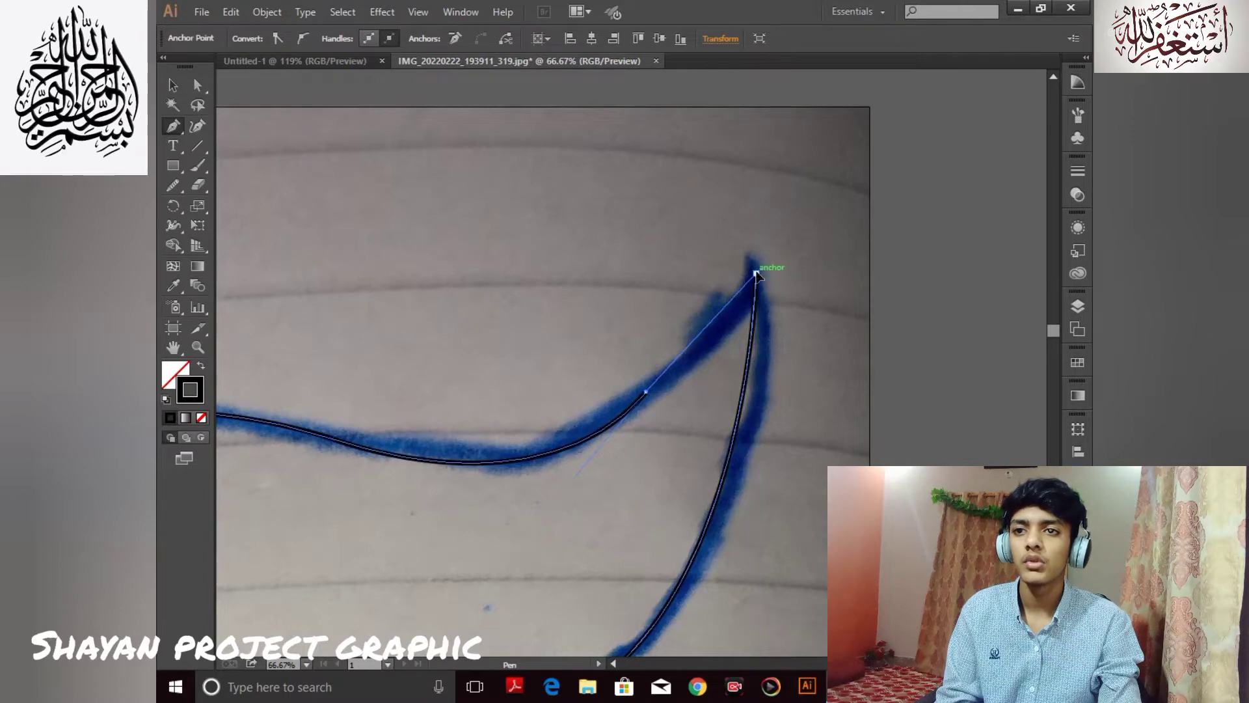
pyautogui.click(691, 478)
pyautogui.hotkey('ctrl', '-')
pyautogui.hotkey('ctrl', '-')
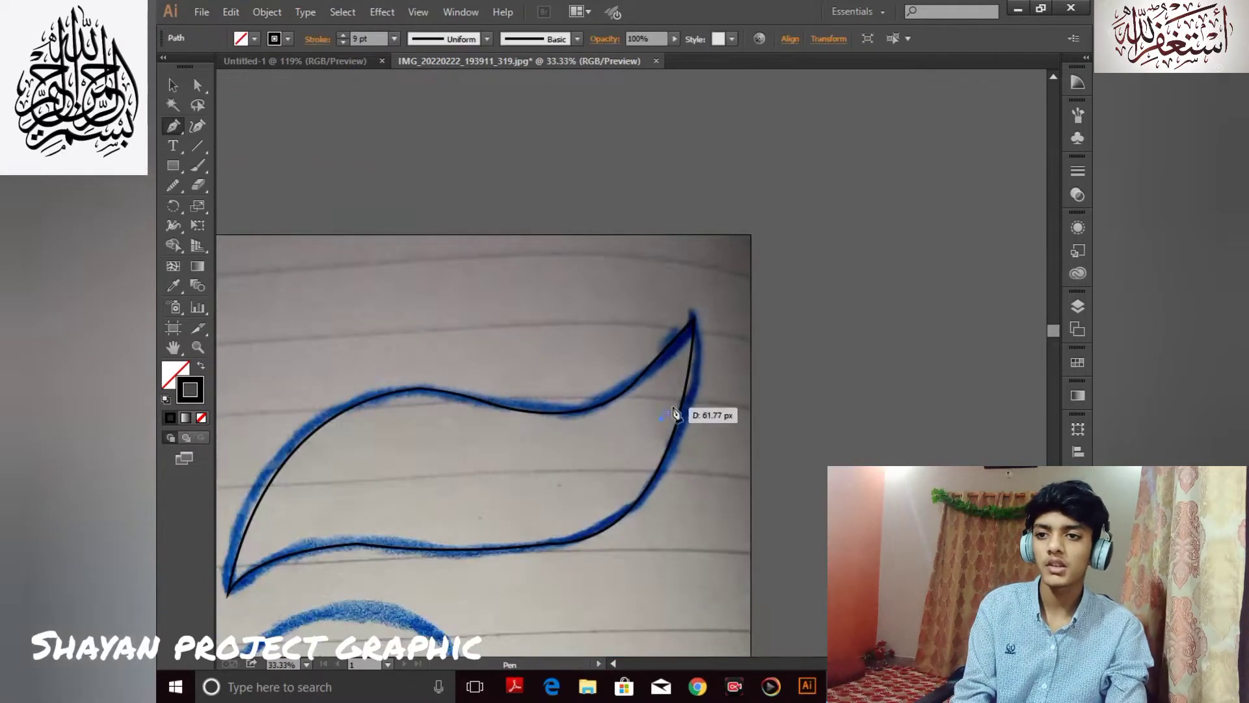
pyautogui.press('Delete')
# Trace the lower teardrop's inner edge with the Pen tool from its bottom tip up to the rounded head, removing the last anchor's outgoing handle
pyautogui.moveTo(657, 372); pyautogui.dragTo(685, 96)
pyautogui.moveTo(475, 389)
pyautogui.mouseDown()
pyautogui.moveTo(510, 340)
pyautogui.moveTo(689, 181)
pyautogui.moveTo(700, 153)
pyautogui.mouseUp()
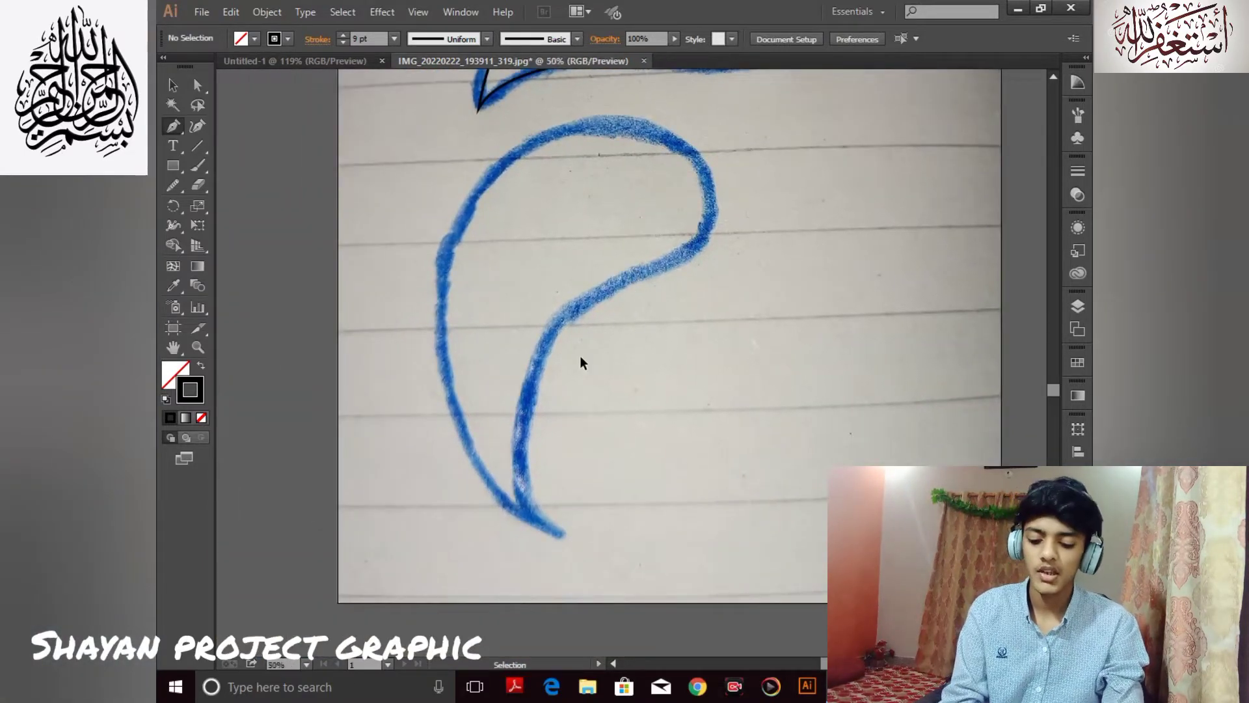
pyautogui.hotkey('ctrl', '+')
pyautogui.moveTo(586, 455); pyautogui.dragTo(579, 422)
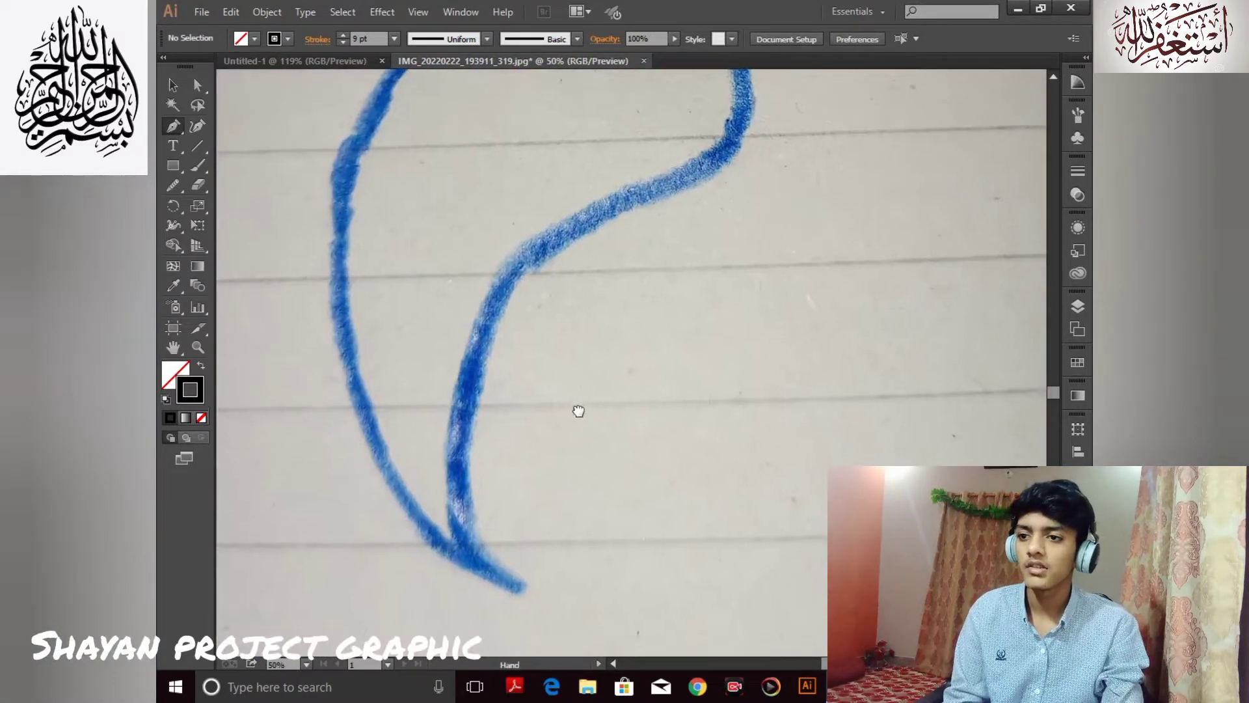
pyautogui.press('n')
pyautogui.press('p')
pyautogui.click(509, 582)
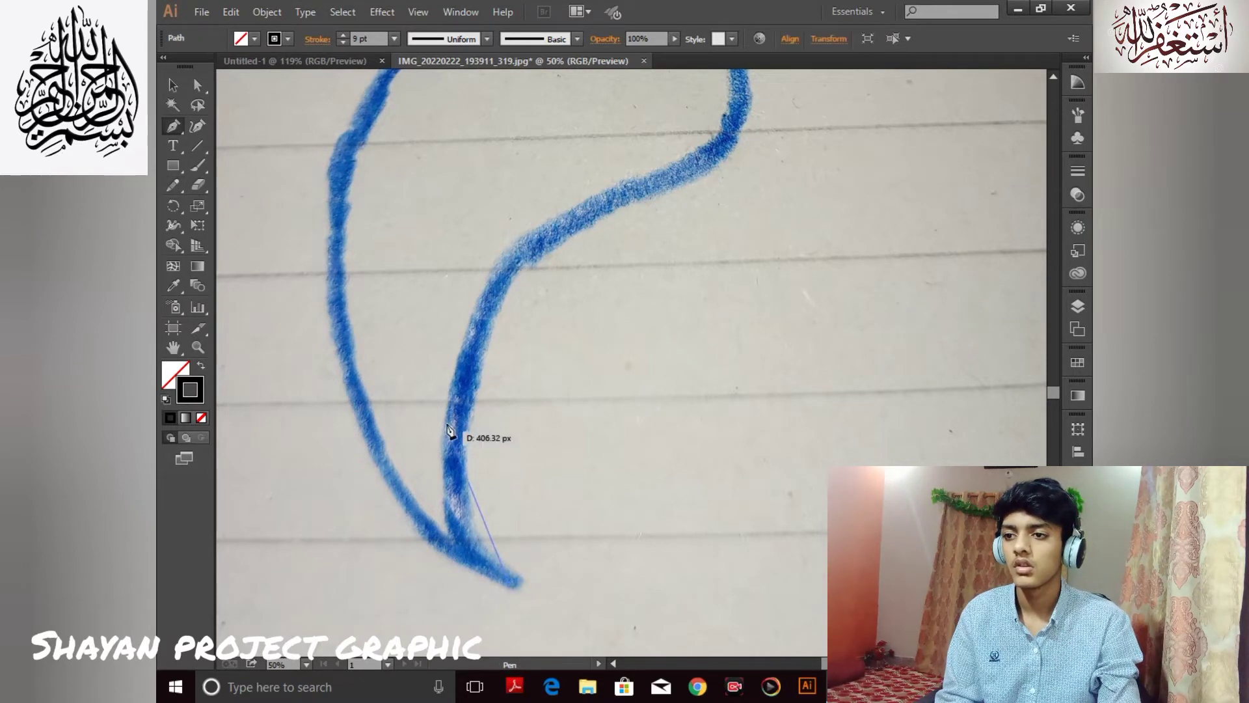
pyautogui.moveTo(456, 416); pyautogui.dragTo(478, 372)
pyautogui.moveTo(483, 319); pyautogui.dragTo(473, 308)
pyautogui.moveTo(456, 416); pyautogui.dragTo(768, 252)
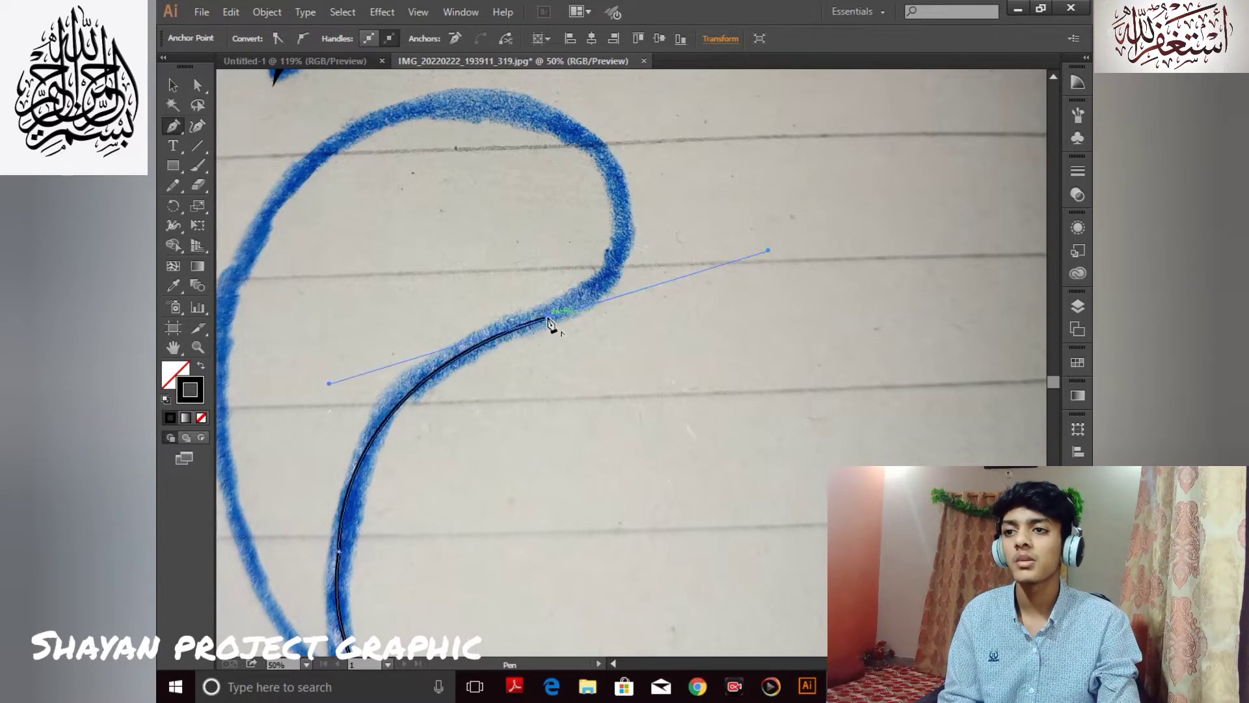
pyautogui.click(547, 318)
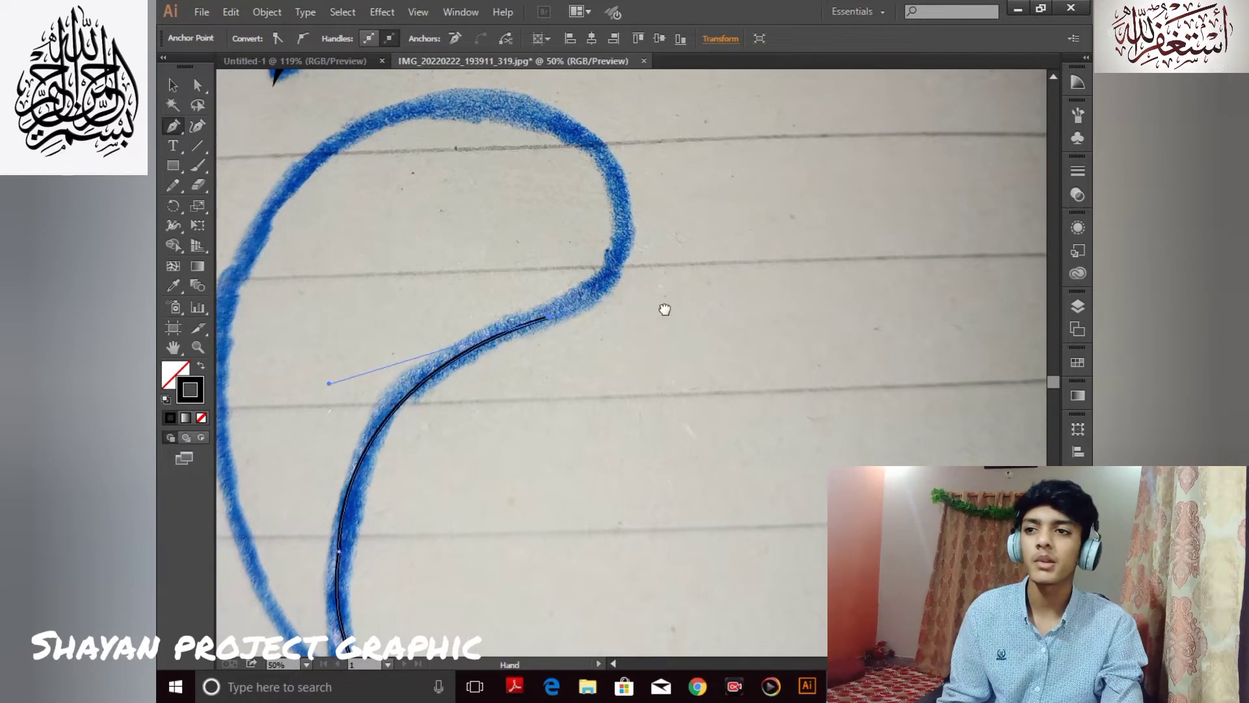
# Continue the teardrop path with curved segments around the right side and over the top of its rounded head
pyautogui.moveTo(669, 284); pyautogui.dragTo(585, 362)
pyautogui.keyDown('ctrl'); pyautogui.click(584, 312); pyautogui.keyUp('ctrl')
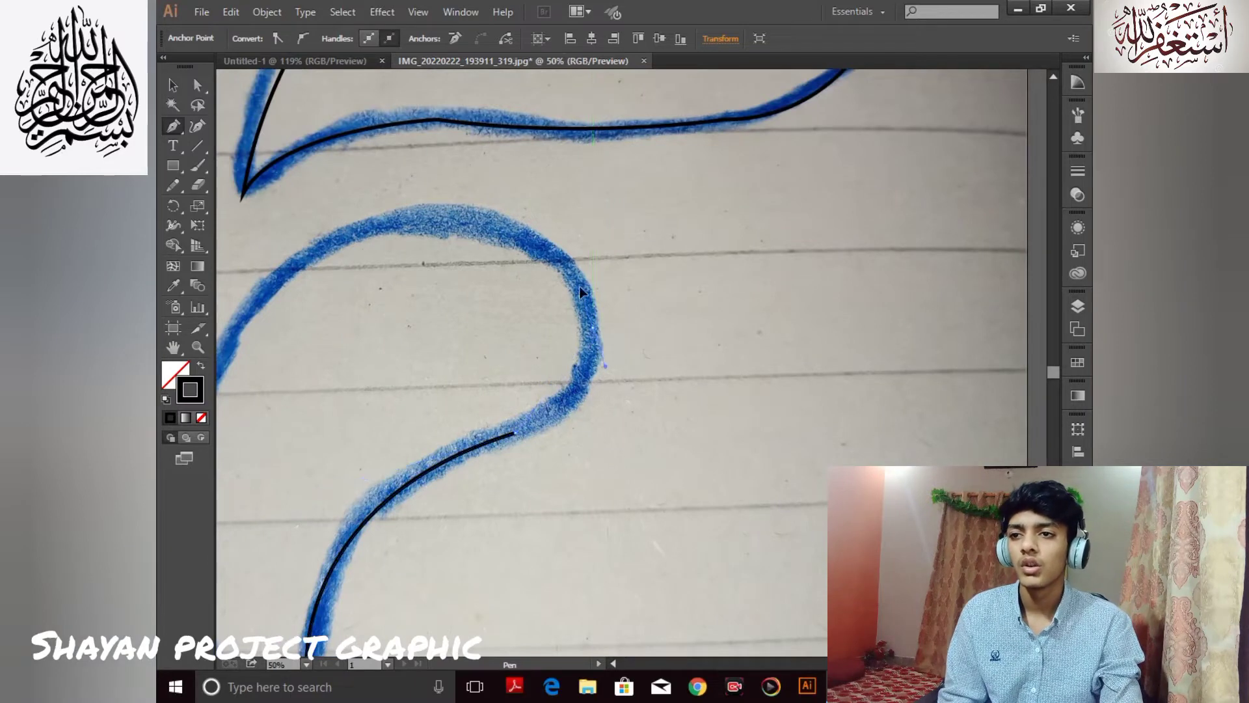
pyautogui.click(585, 255)
pyautogui.moveTo(641, 269); pyautogui.dragTo(677, 404)
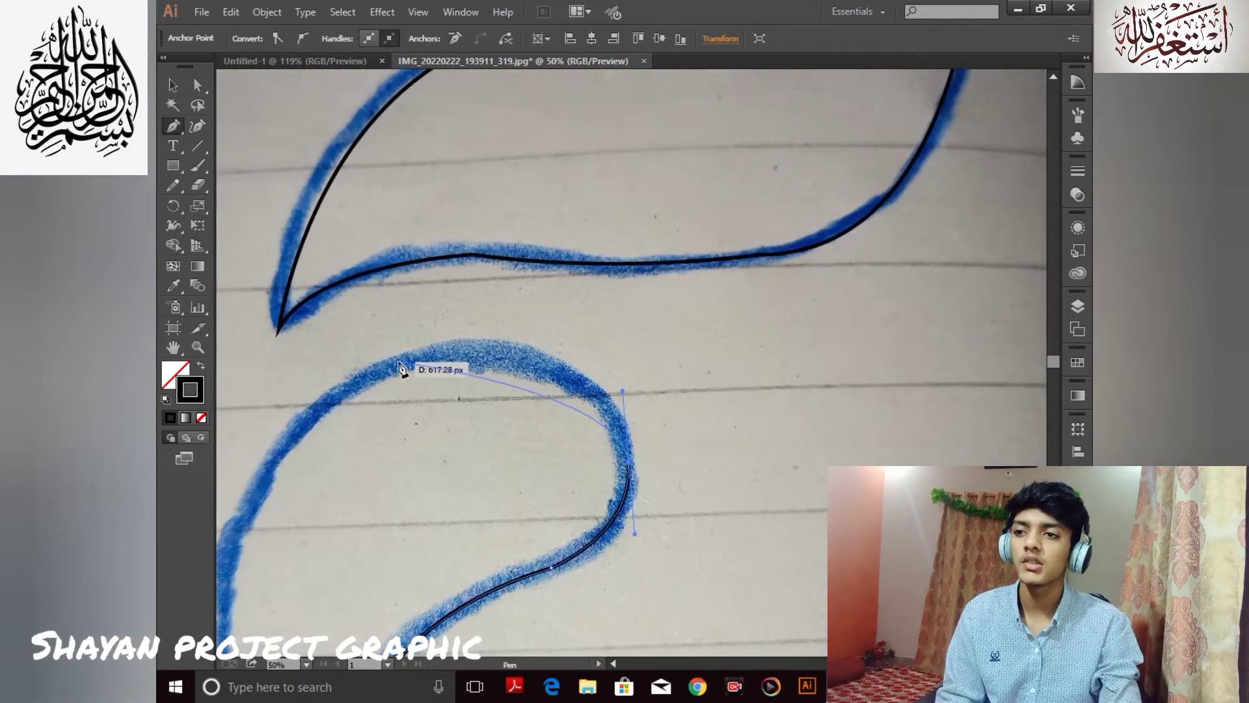
pyautogui.moveTo(402, 365); pyautogui.dragTo(339, 375)
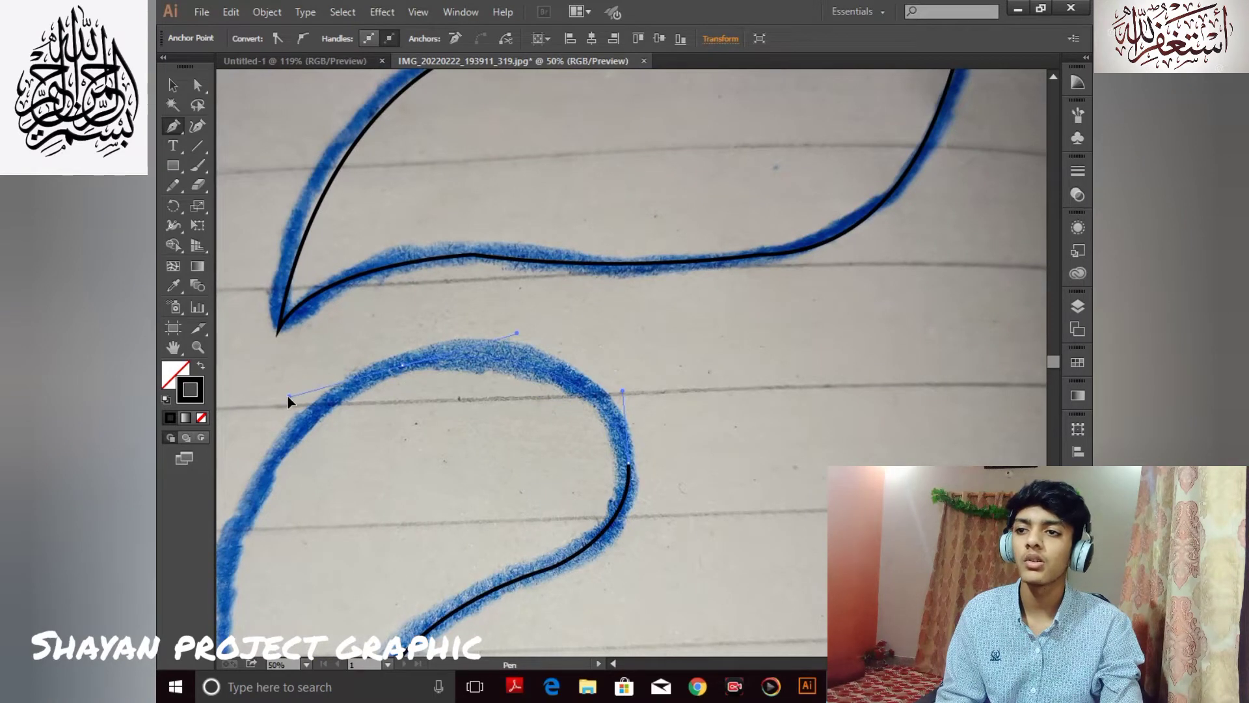
# Trace the teardrop's outer edge down from the top of its head to the bottom tip with the Pen tool and close the path
pyautogui.moveTo(462, 410)
pyautogui.mouseDown()
pyautogui.moveTo(565, 307)
pyautogui.moveTo(623, 276)
pyautogui.mouseUp()
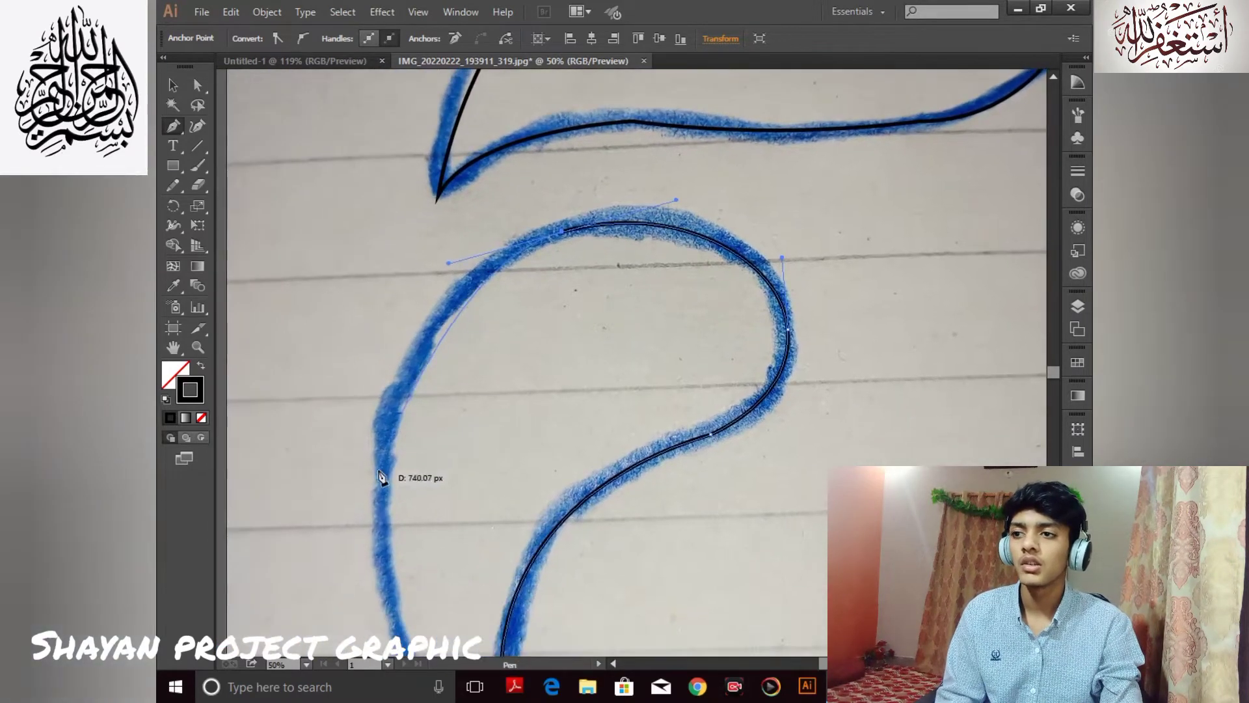
pyautogui.moveTo(382, 499)
pyautogui.mouseDown()
pyautogui.moveTo(397, 562)
pyautogui.moveTo(382, 502)
pyautogui.mouseUp()
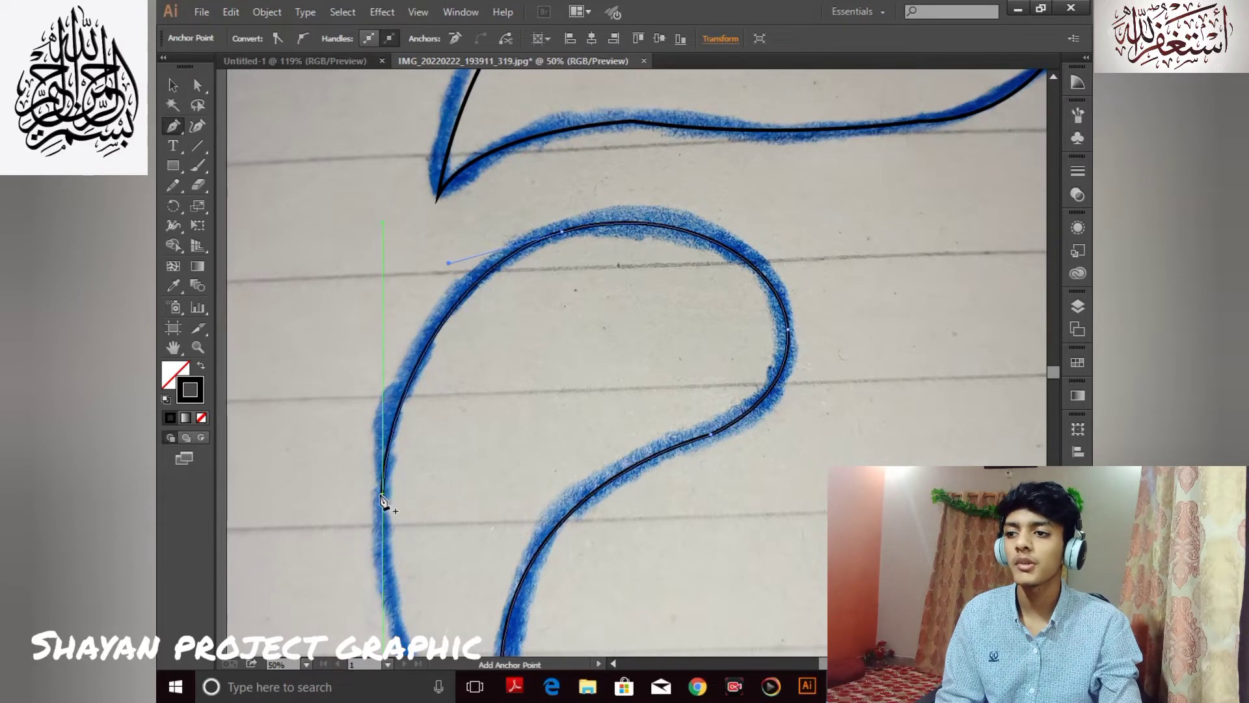
pyautogui.moveTo(455, 558); pyautogui.dragTo(455, 342)
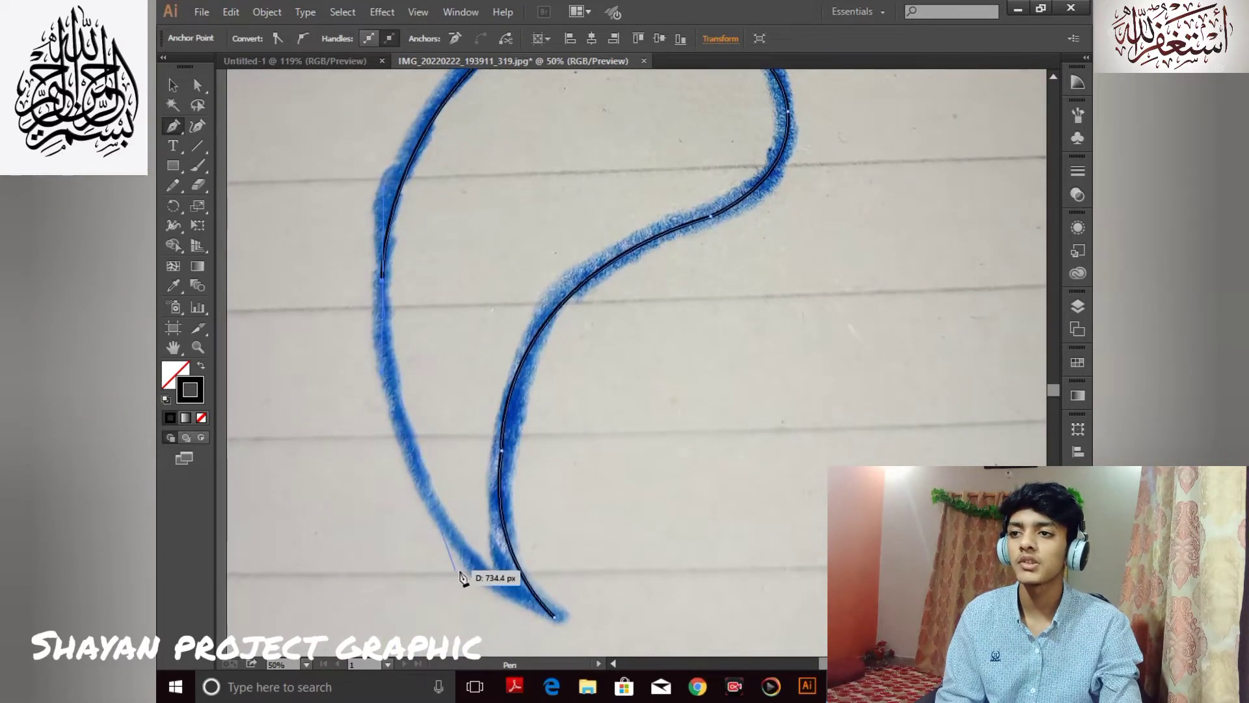
pyautogui.moveTo(508, 607); pyautogui.dragTo(738, 553)
# Select both traced shapes and give them a solid black fill with no stroke
pyautogui.click(173, 86)
pyautogui.click(438, 407)
pyautogui.hotkey('ctrl', '-')
pyautogui.hotkey('ctrl', '-')
pyautogui.click(612, 228)
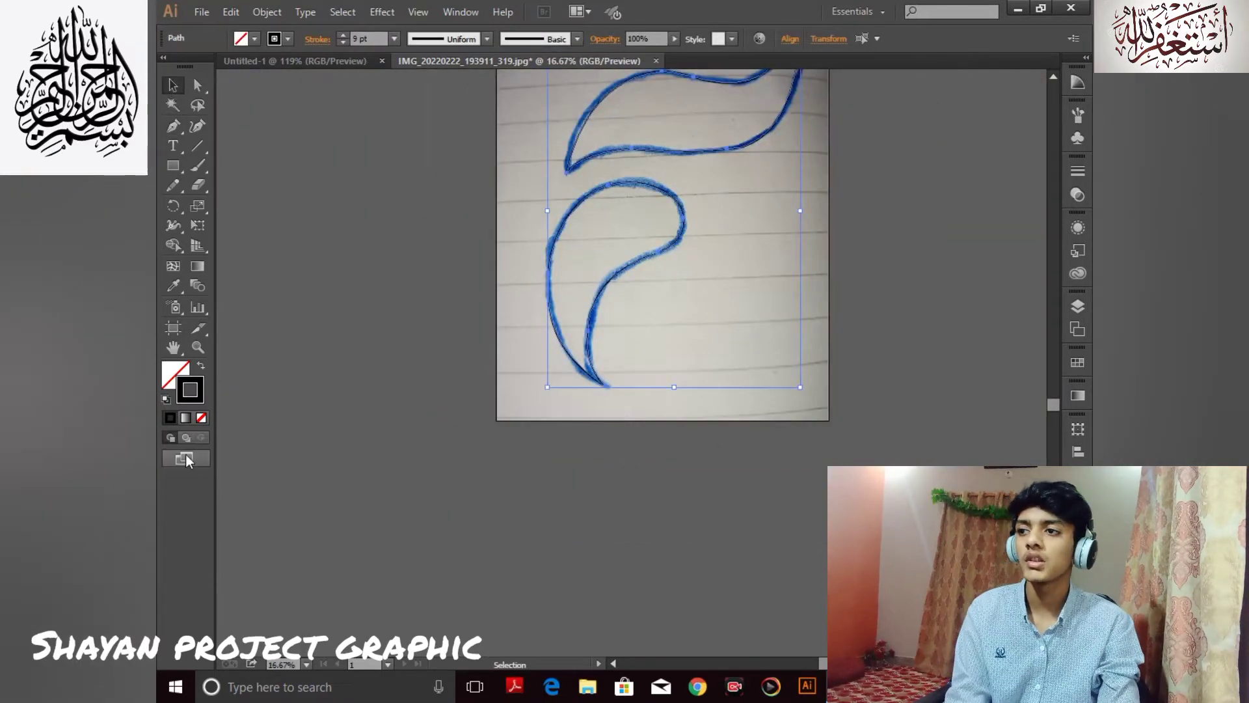
pyautogui.click(185, 417)
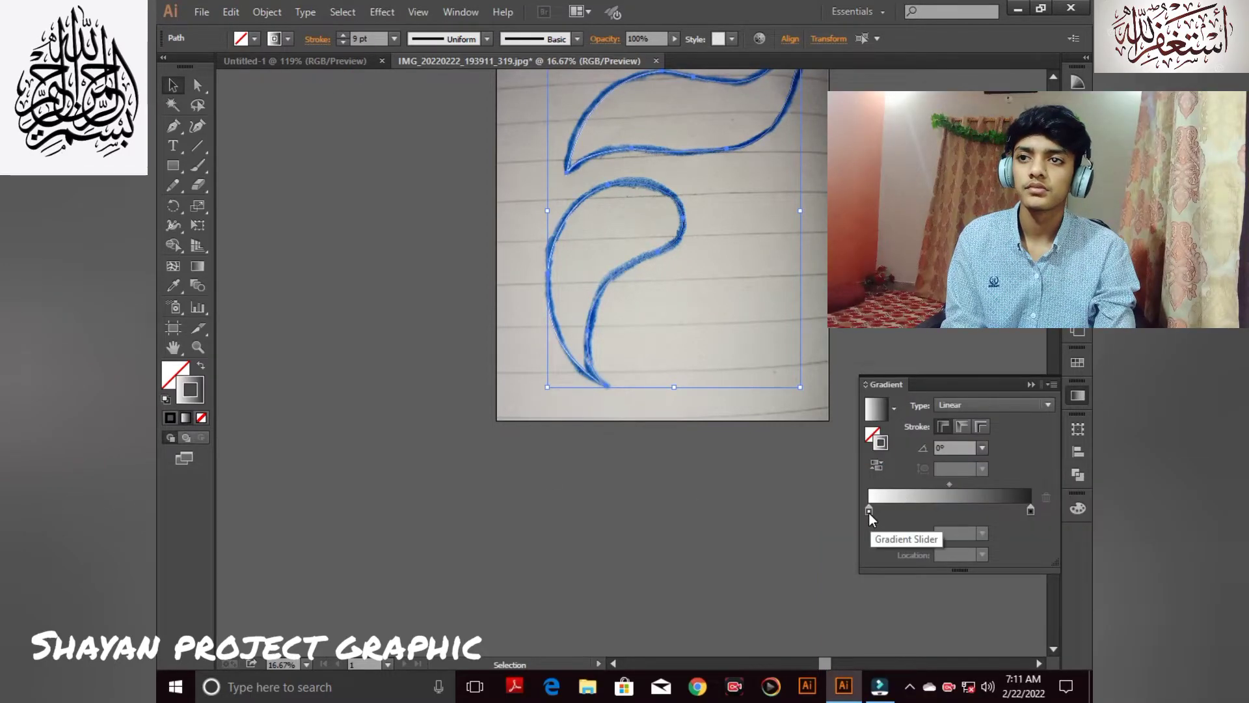
pyautogui.click(170, 417)
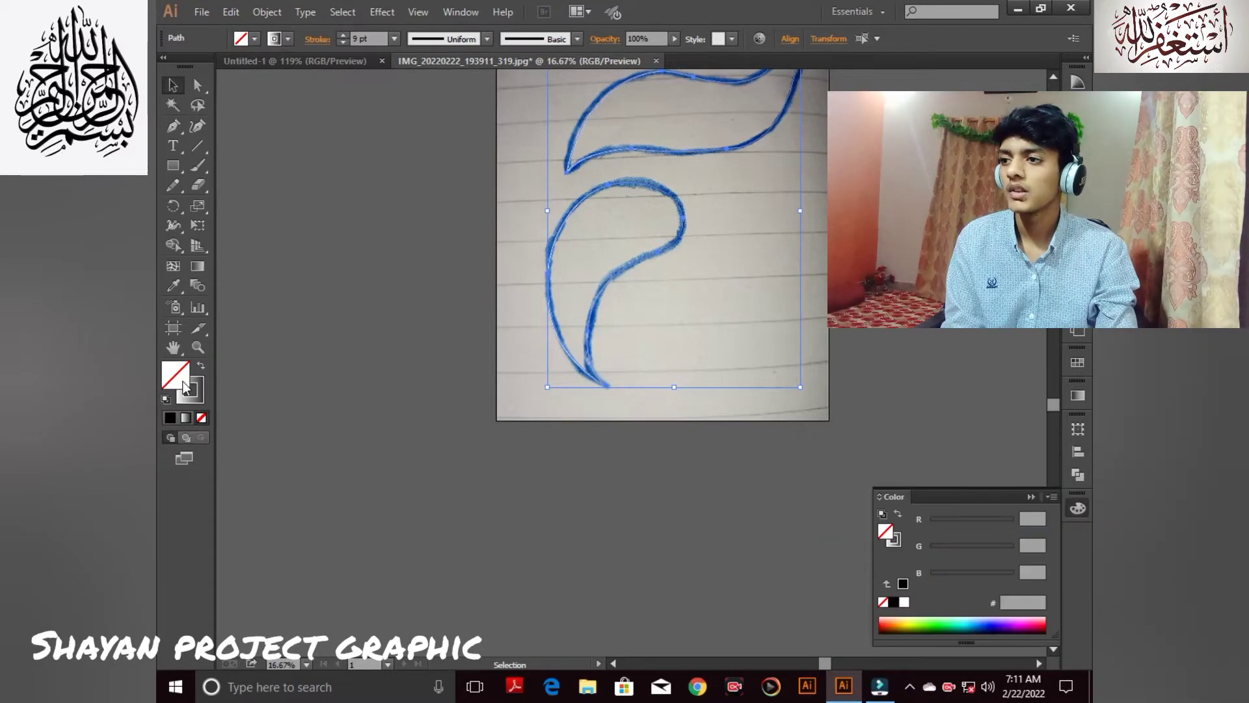
pyautogui.click(170, 418)
pyautogui.click(204, 393)
pyautogui.click(203, 418)
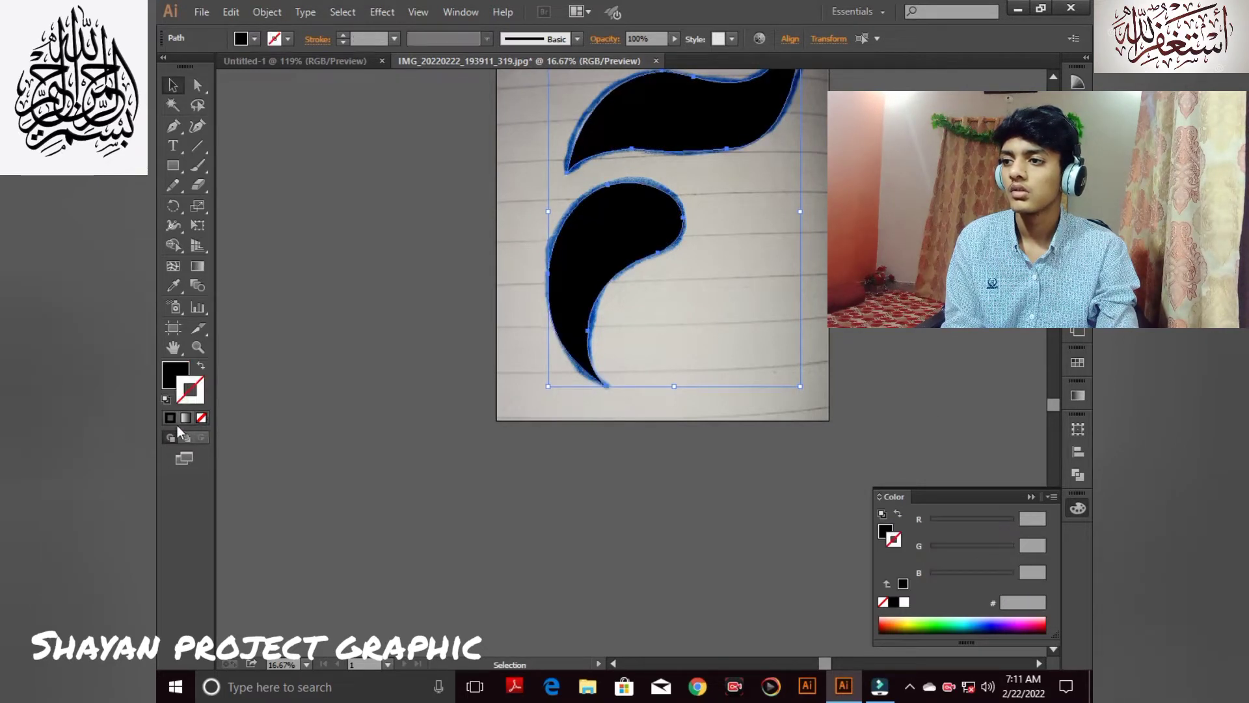
# Fill both shapes with a linear gradient and set its starting color to dark red, hex 680707
pyautogui.click(186, 417)
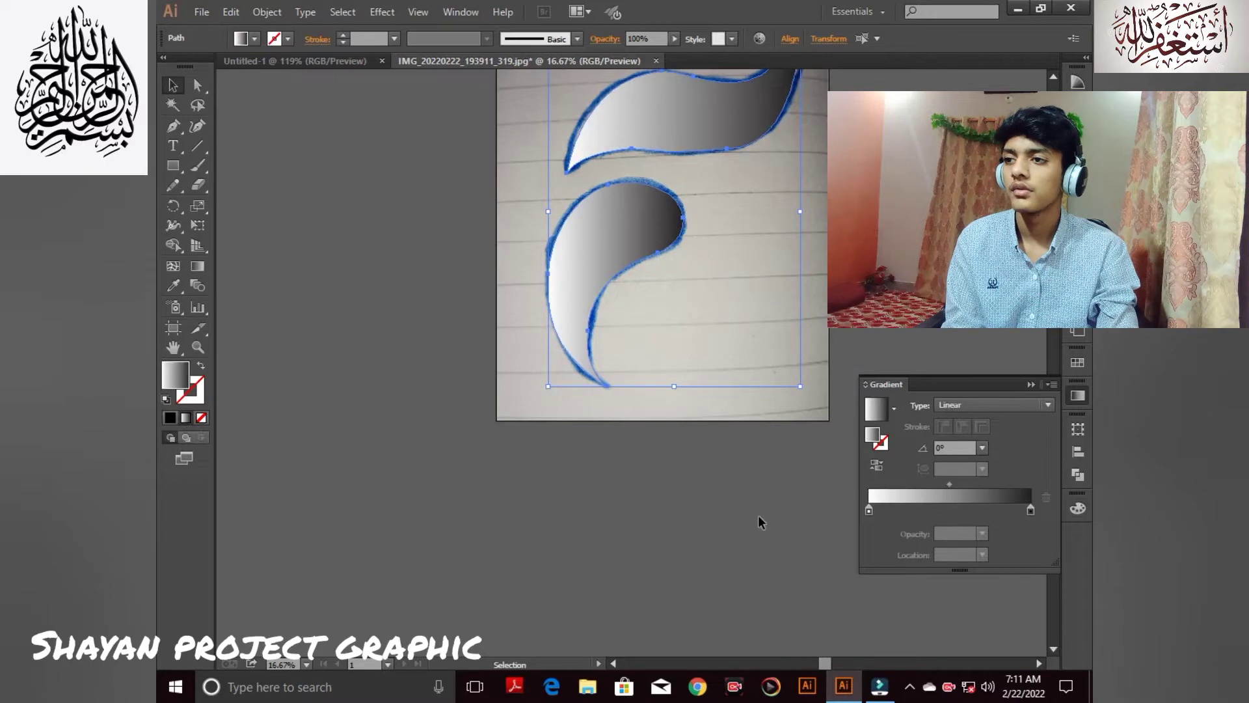
pyautogui.doubleClick(868, 509)
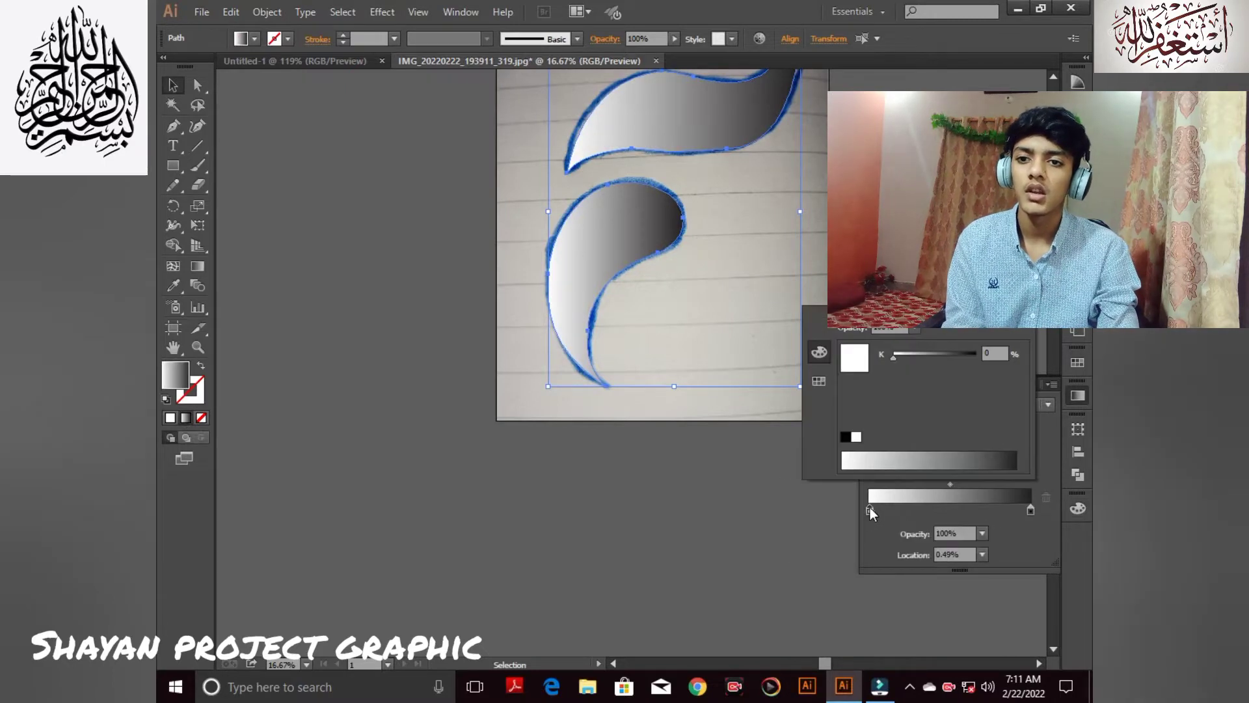
pyautogui.doubleClick(180, 376)
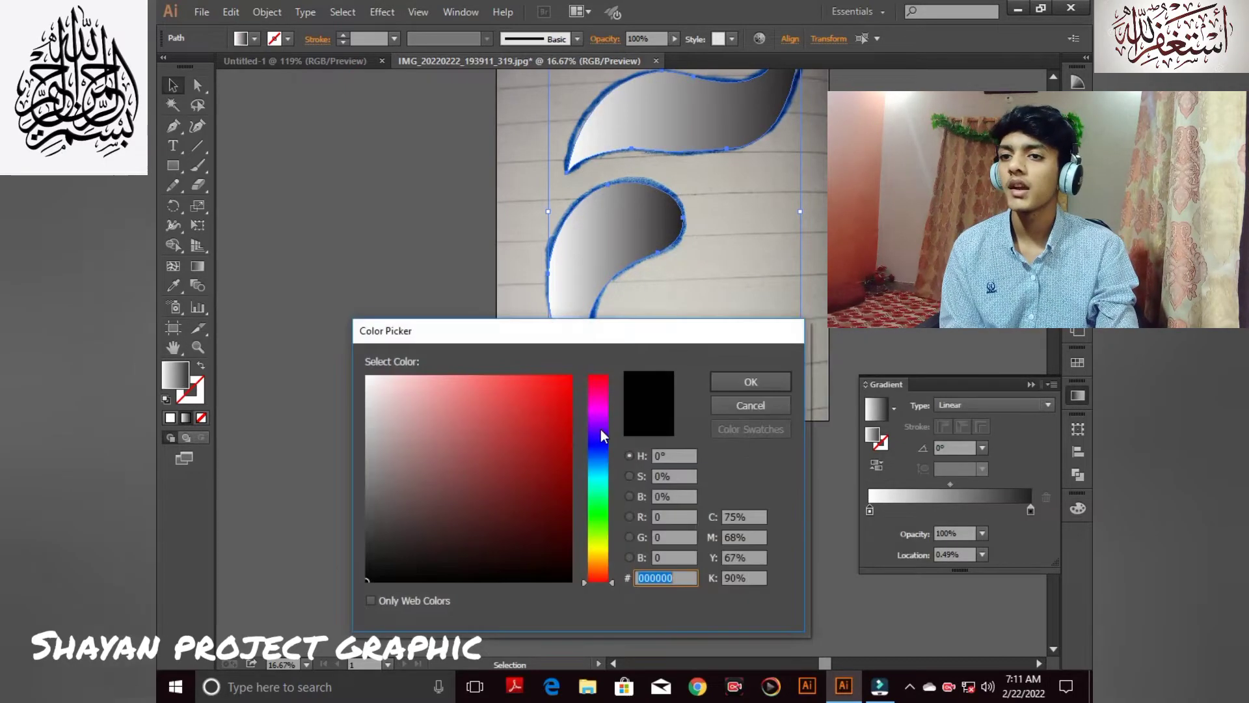
pyautogui.moveTo(560, 423); pyautogui.dragTo(563, 496)
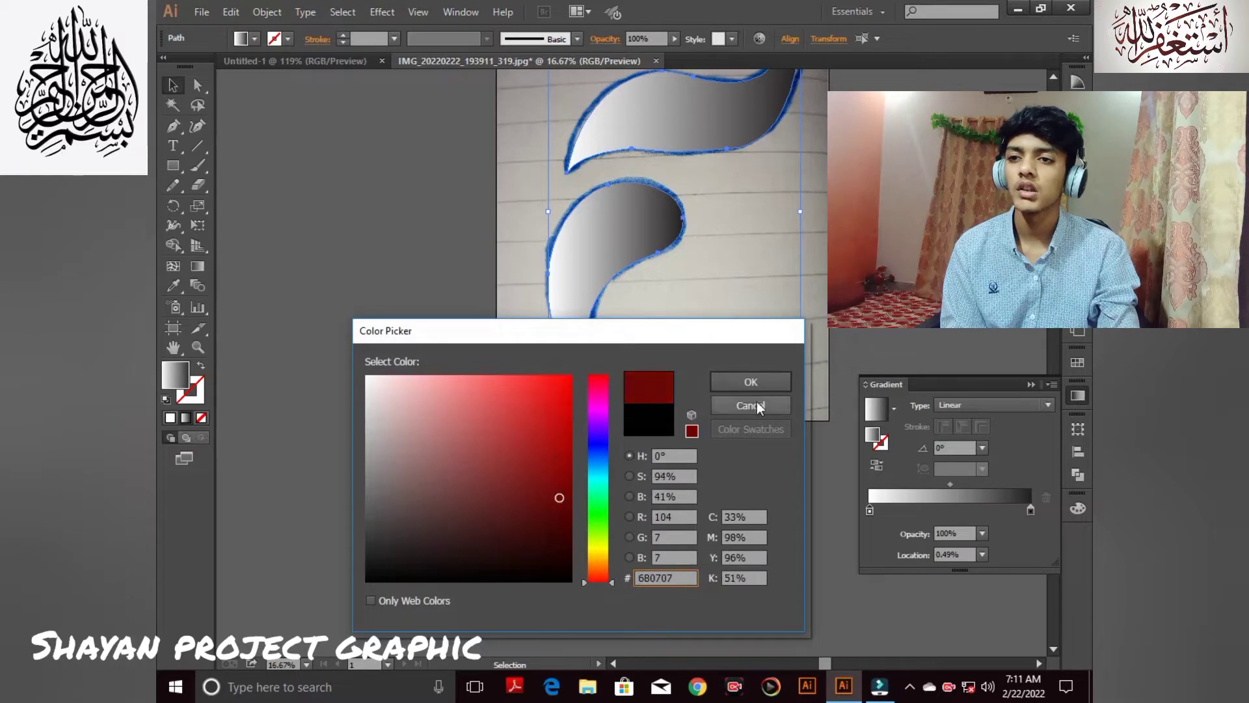
pyautogui.click(765, 385)
# Set the ending color stop of the gradient fill to pure black
pyautogui.click(1030, 510)
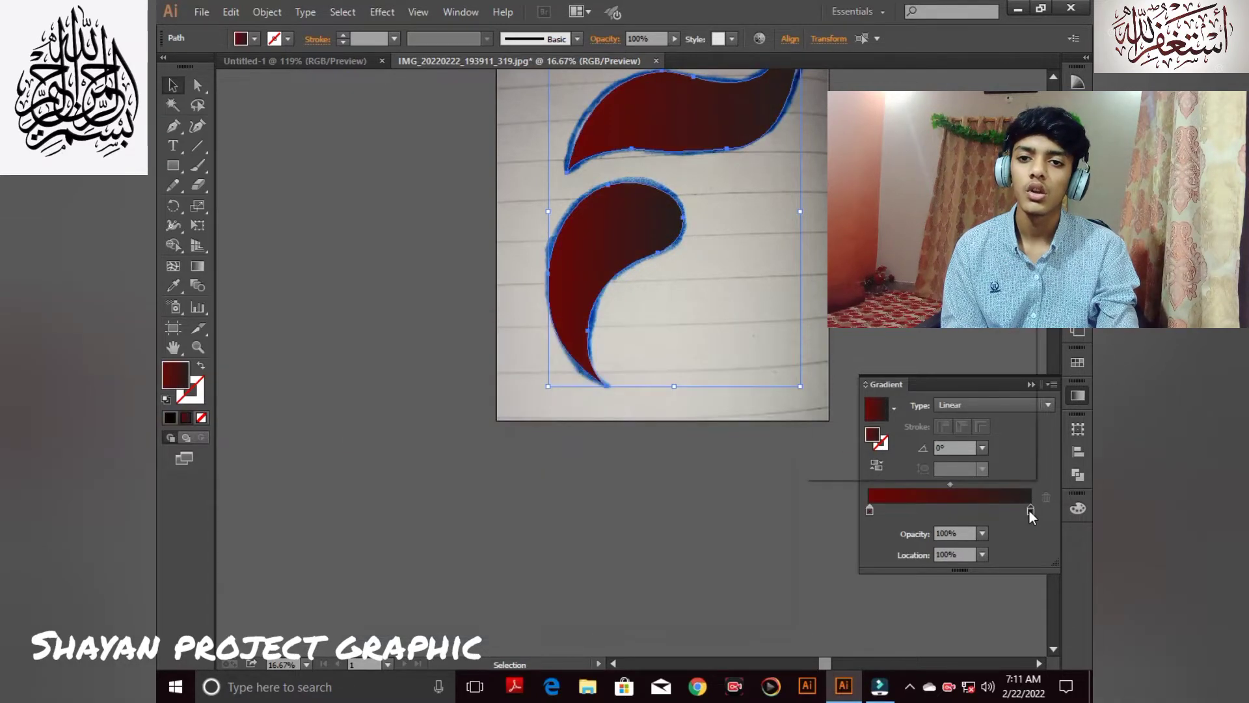
pyautogui.doubleClick(1031, 510)
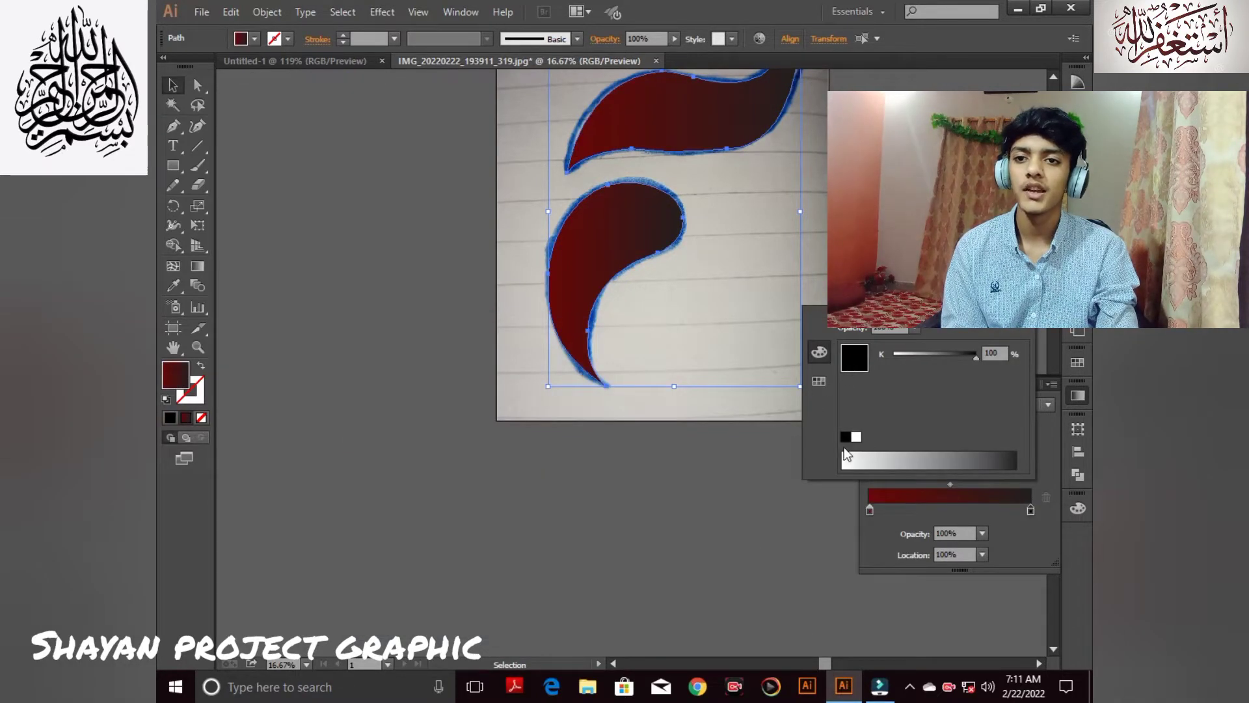
pyautogui.click(1029, 553)
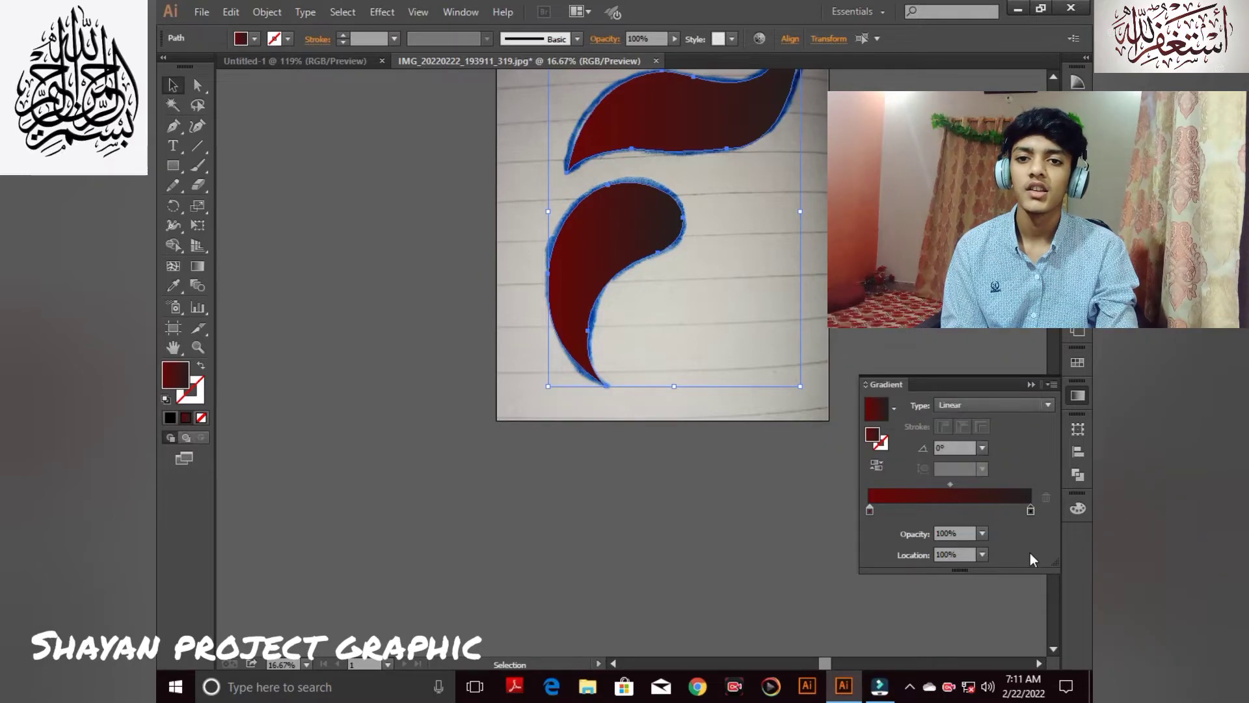
pyautogui.doubleClick(1030, 510)
pyautogui.doubleClick(851, 354)
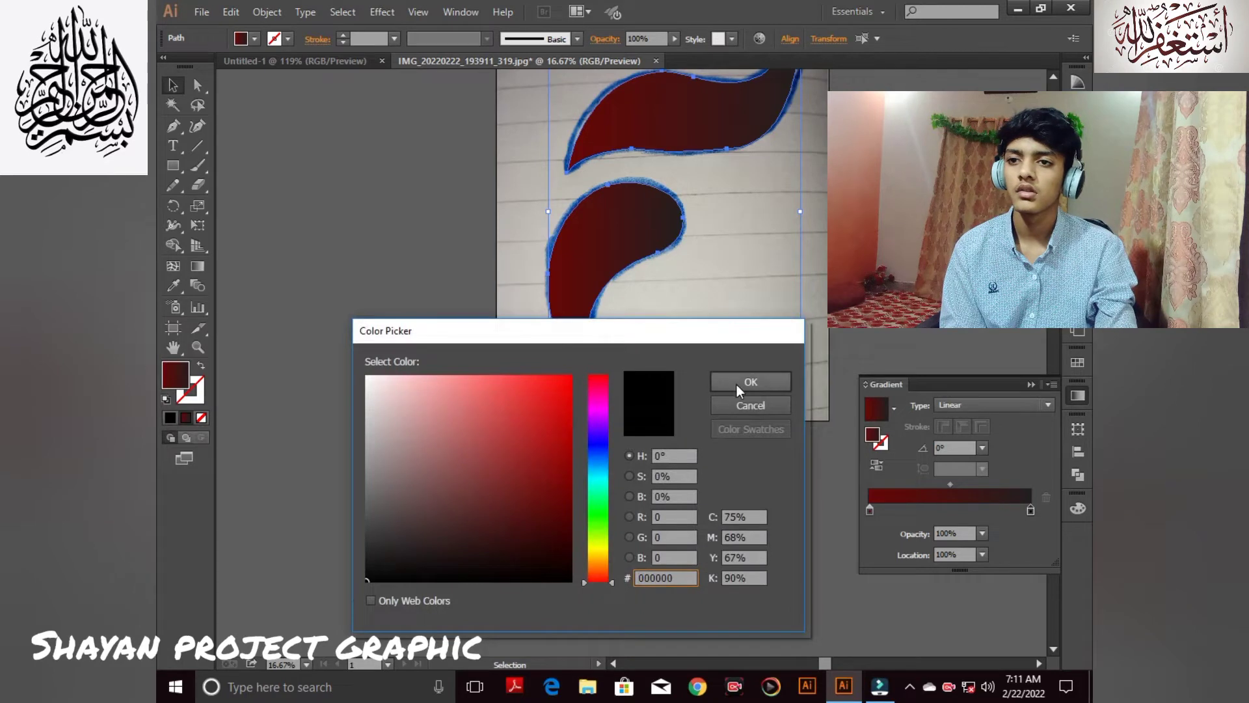
pyautogui.click(737, 385)
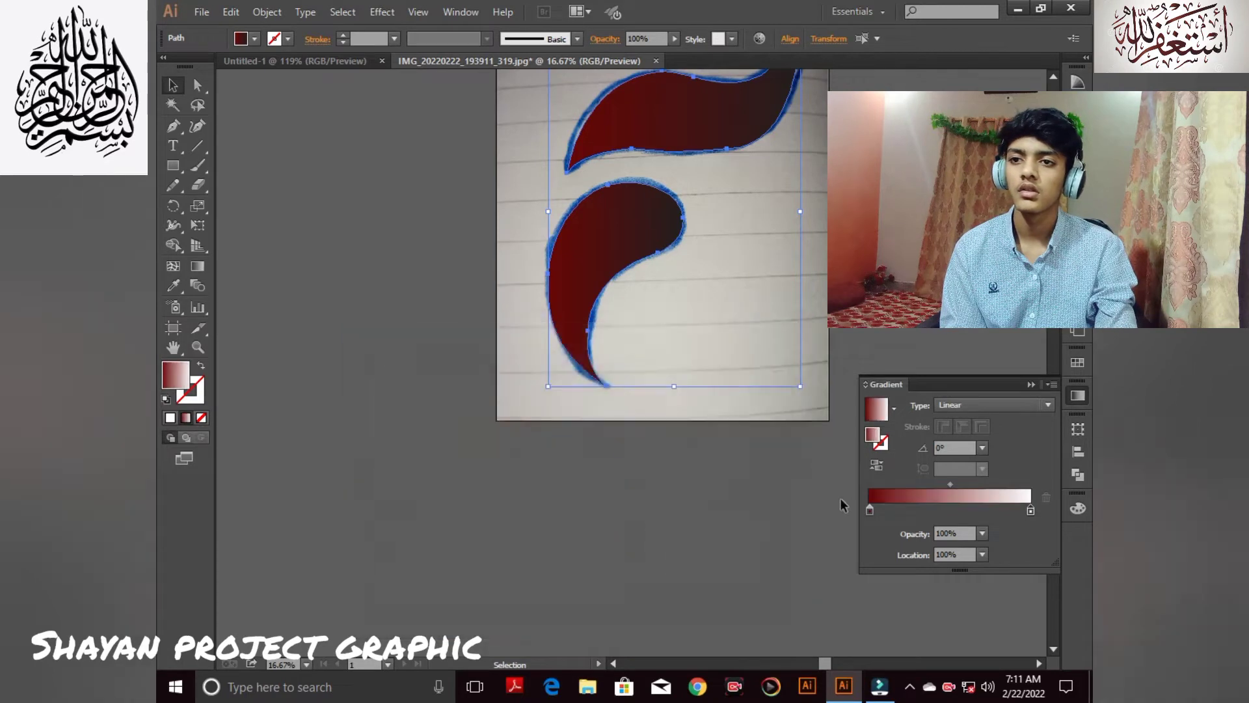
pyautogui.doubleClick(1030, 510)
pyautogui.click(844, 436)
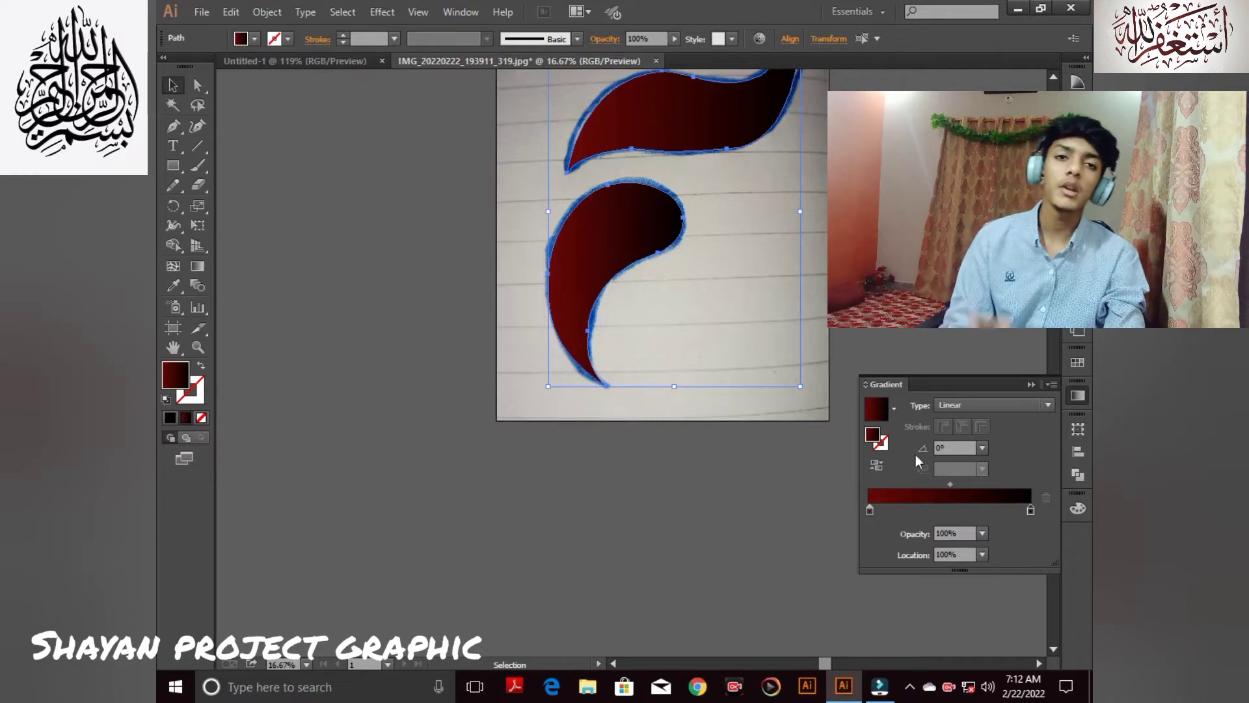
# Try the Radial gradient type on both shapes and switch the type back to Linear
pyautogui.click(985, 406)
pyautogui.click(971, 440)
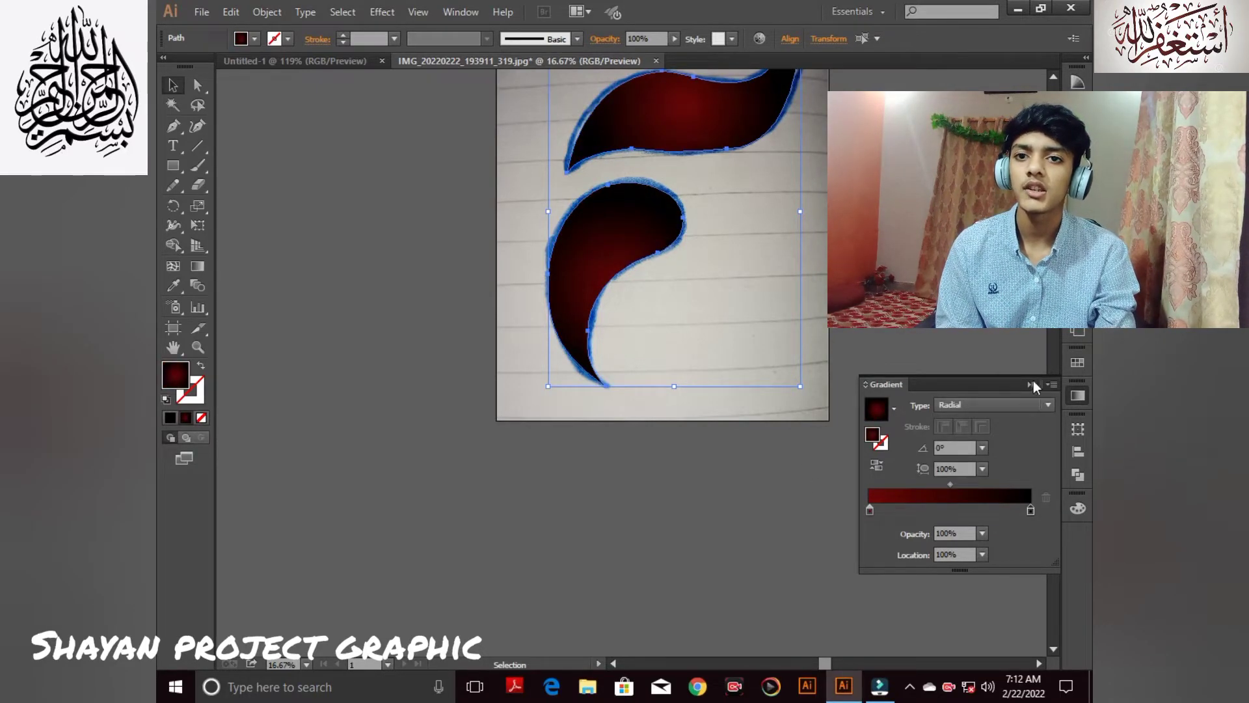
pyautogui.click(1034, 406)
pyautogui.click(995, 426)
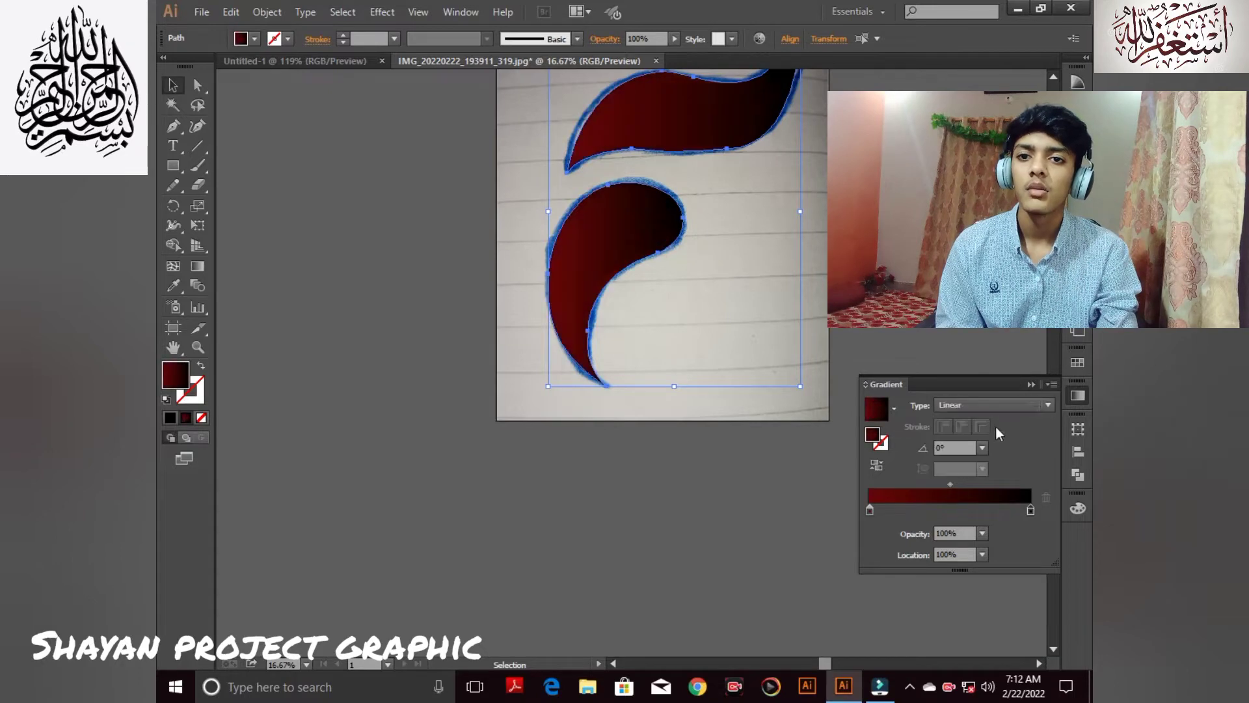
pyautogui.click(1031, 385)
# Hide the locked clip group holding the sketch photo in Layer 1 and deselect the shapes
pyautogui.press('a')
pyautogui.hotkey('ctrl', '-')
pyautogui.hotkey('ctrl', '-')
pyautogui.hotkey('ctrl', '-')
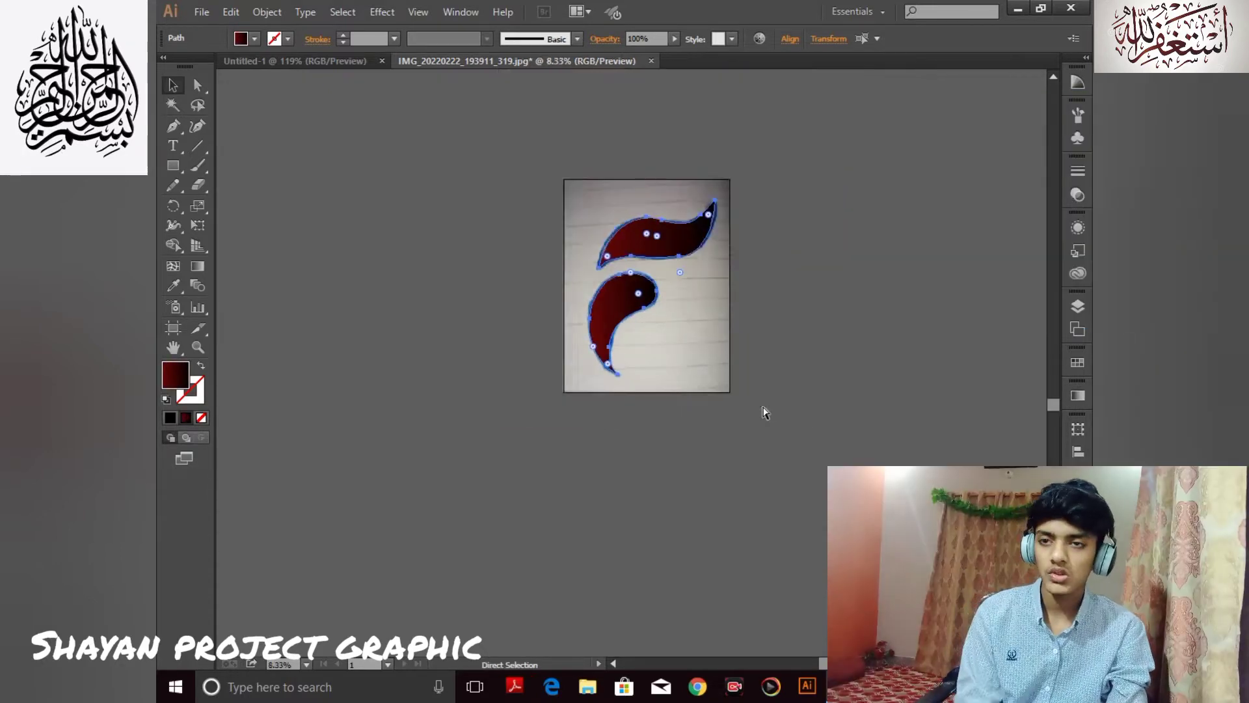
pyautogui.press('v')
pyautogui.click(1077, 306)
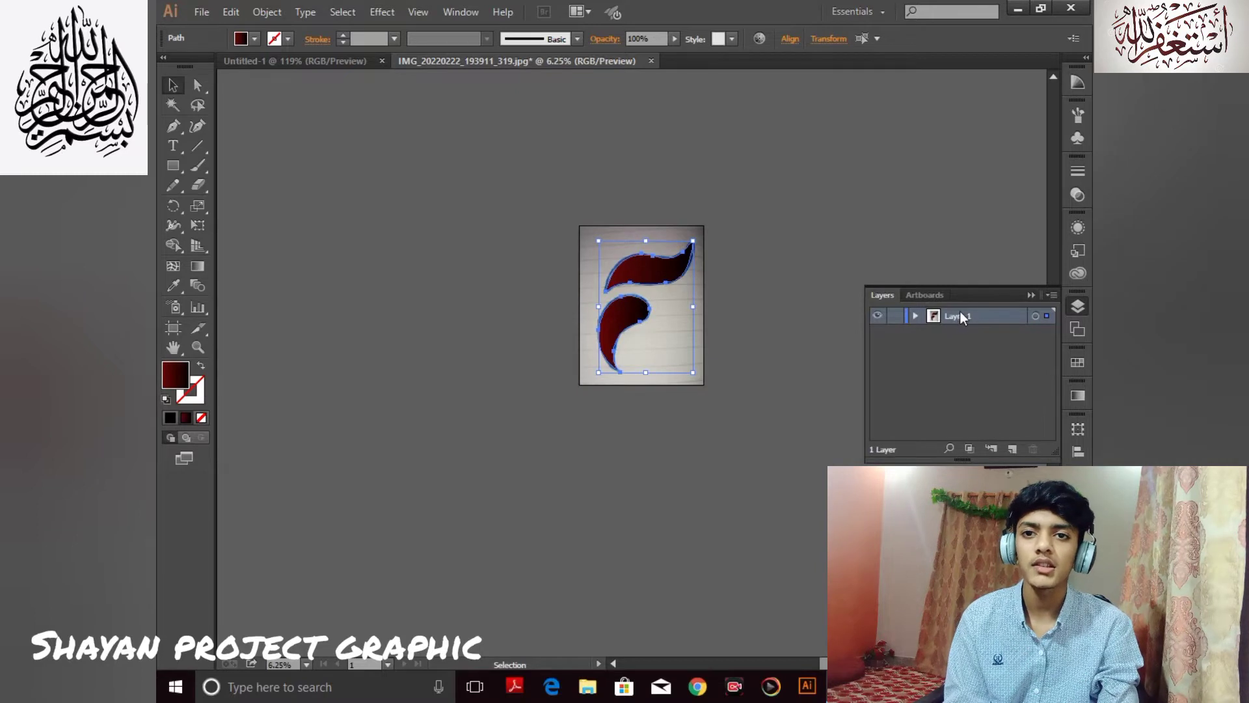
pyautogui.click(915, 316)
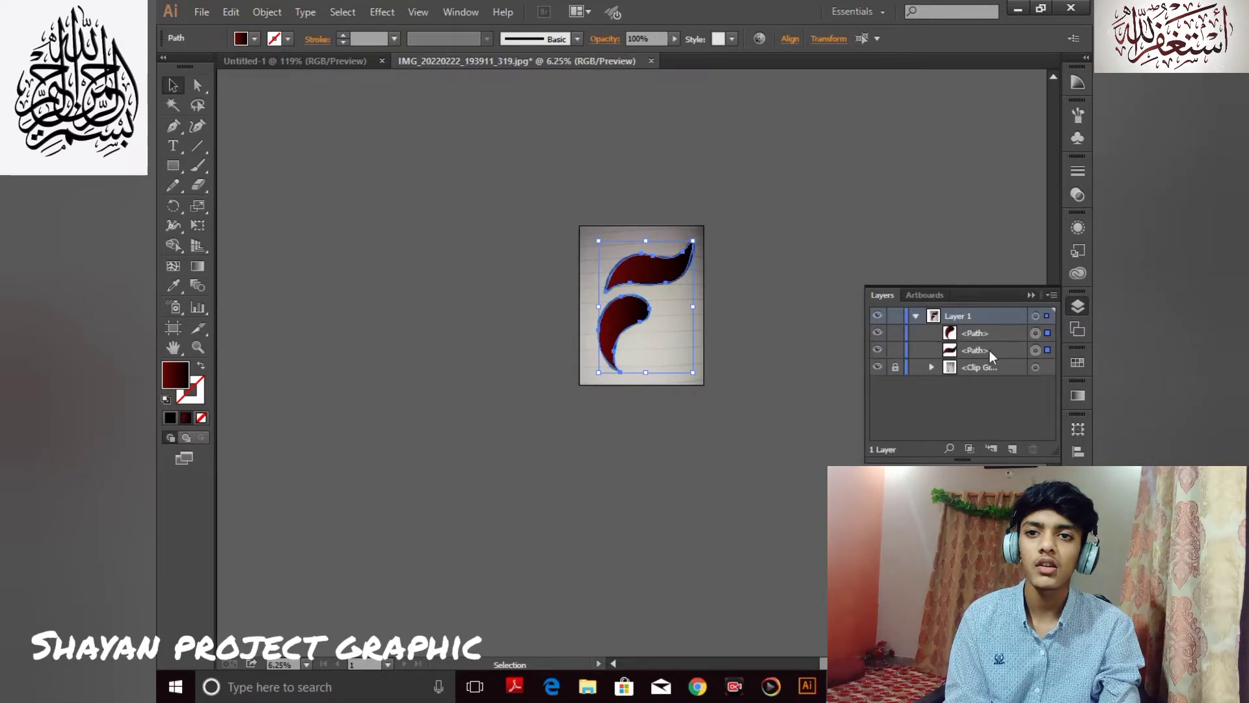
pyautogui.click(878, 368)
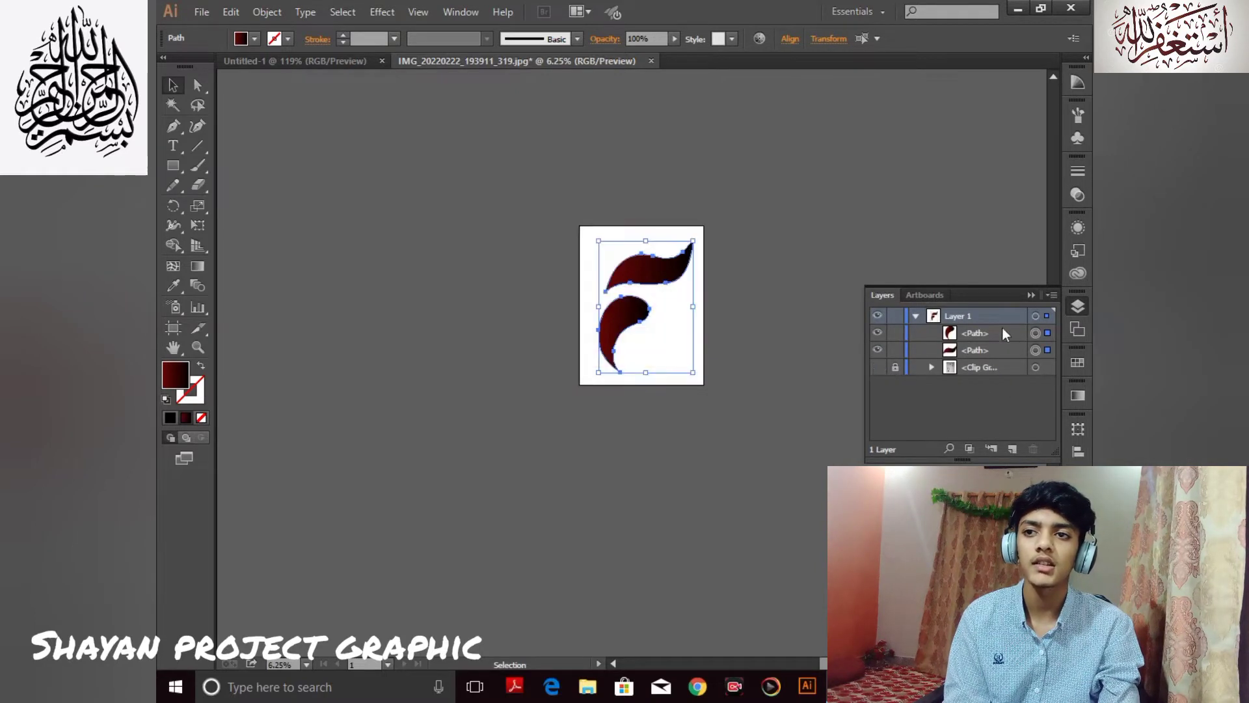
pyautogui.click(1031, 295)
pyautogui.click(845, 268)
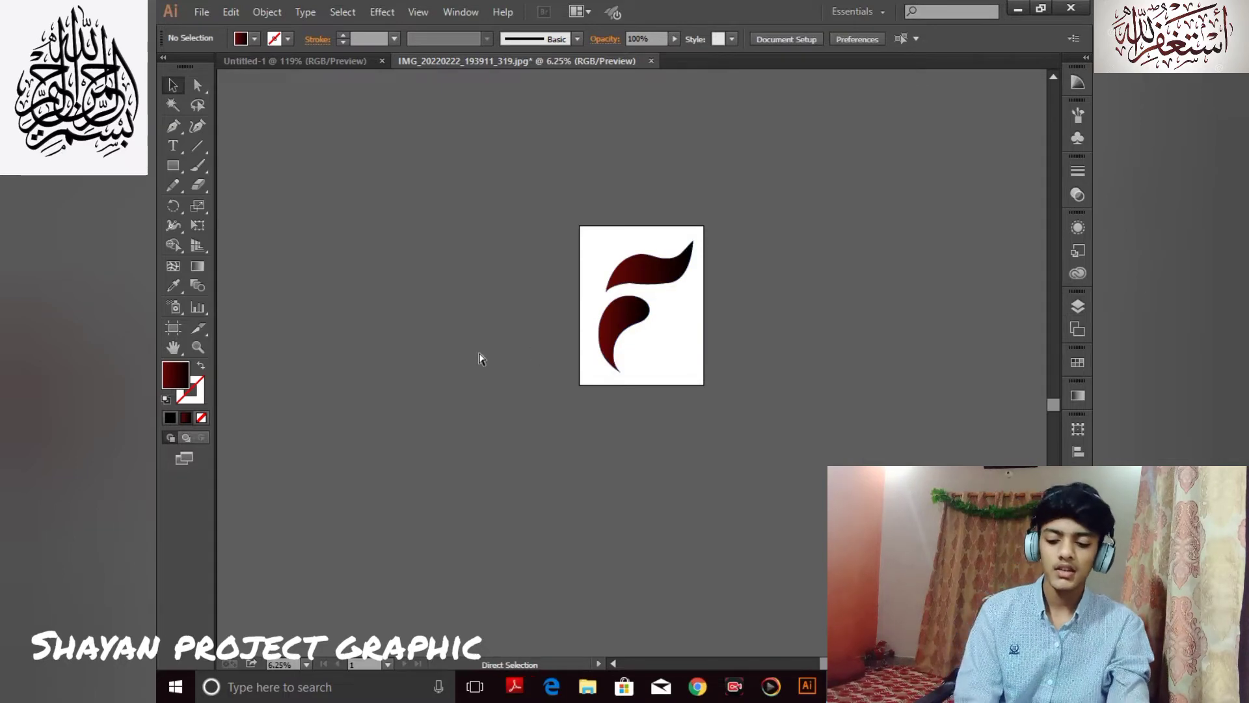
# Smooth the top and bottom edges of the upper leaf shape with the Smooth tool
pyautogui.hotkey('ctrl', '=')
pyautogui.hotkey('ctrl', '=')
pyautogui.hotkey('ctrl', '=')
pyautogui.hotkey('ctrl', '=')
pyautogui.moveTo(644, 500); pyautogui.dragTo(624, 541)
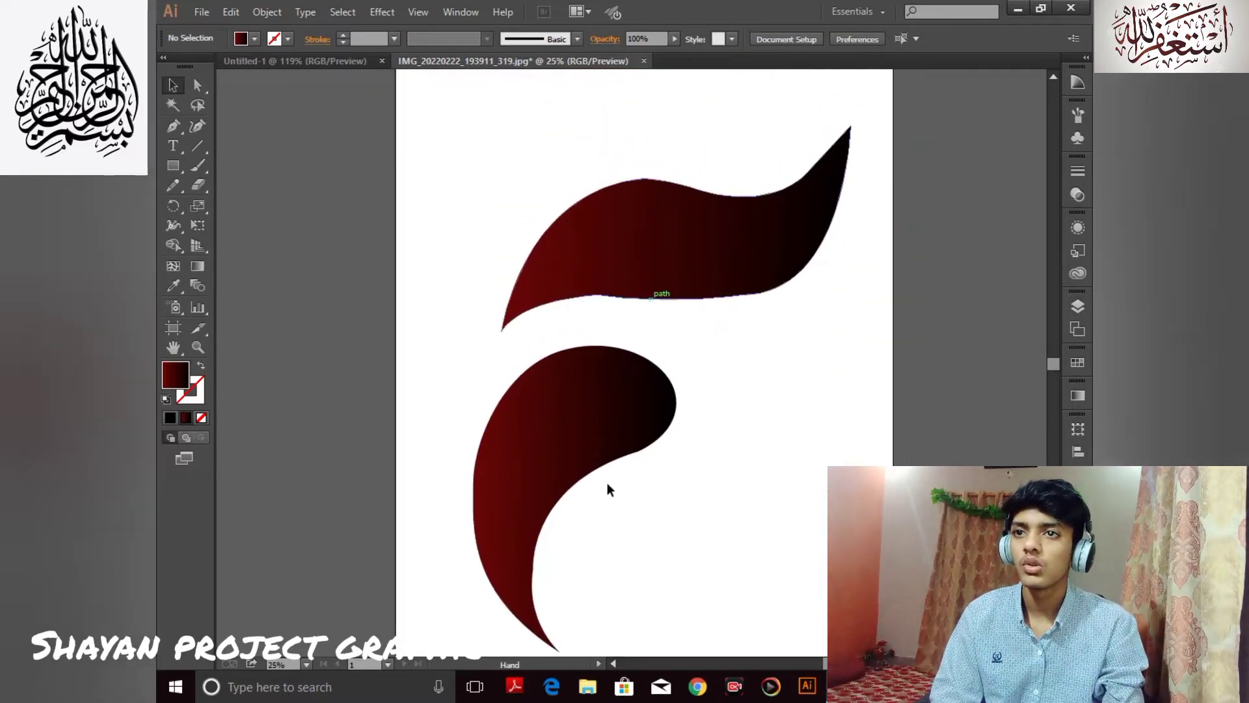
pyautogui.hotkey('ctrl', 'a')
pyautogui.click(172, 184)
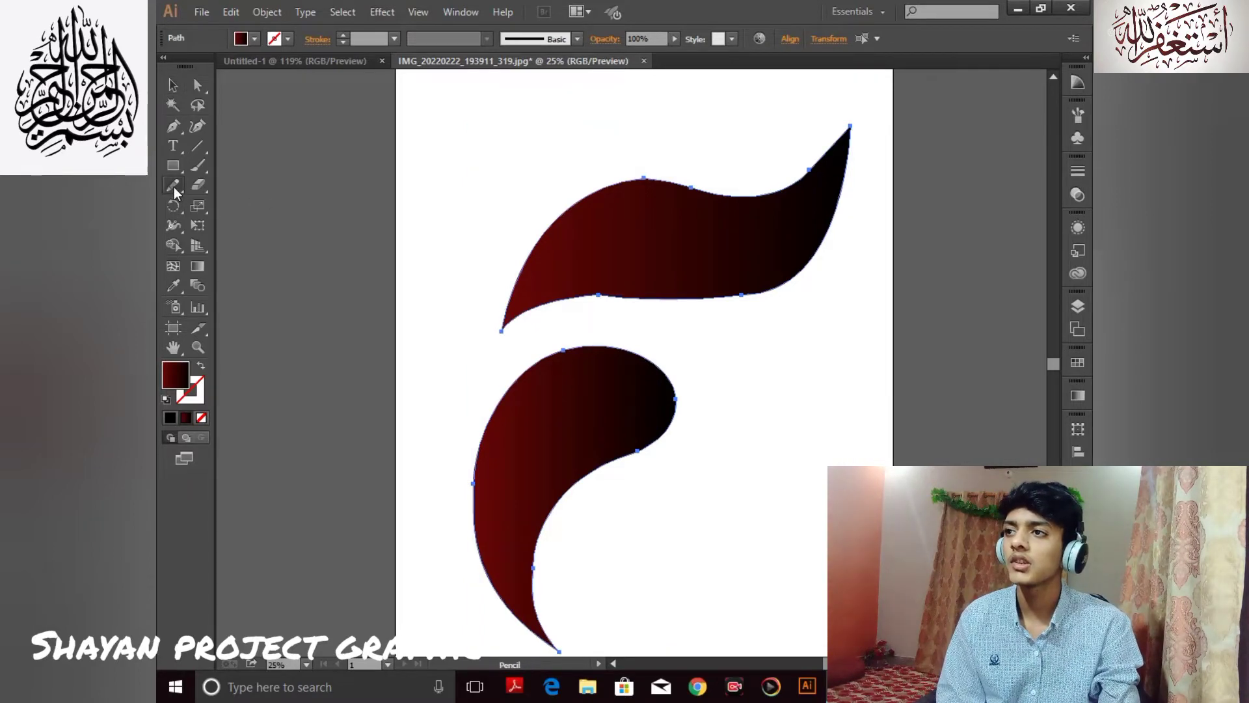
pyautogui.click(167, 186)
pyautogui.click(209, 204)
pyautogui.moveTo(640, 168); pyautogui.dragTo(713, 186)
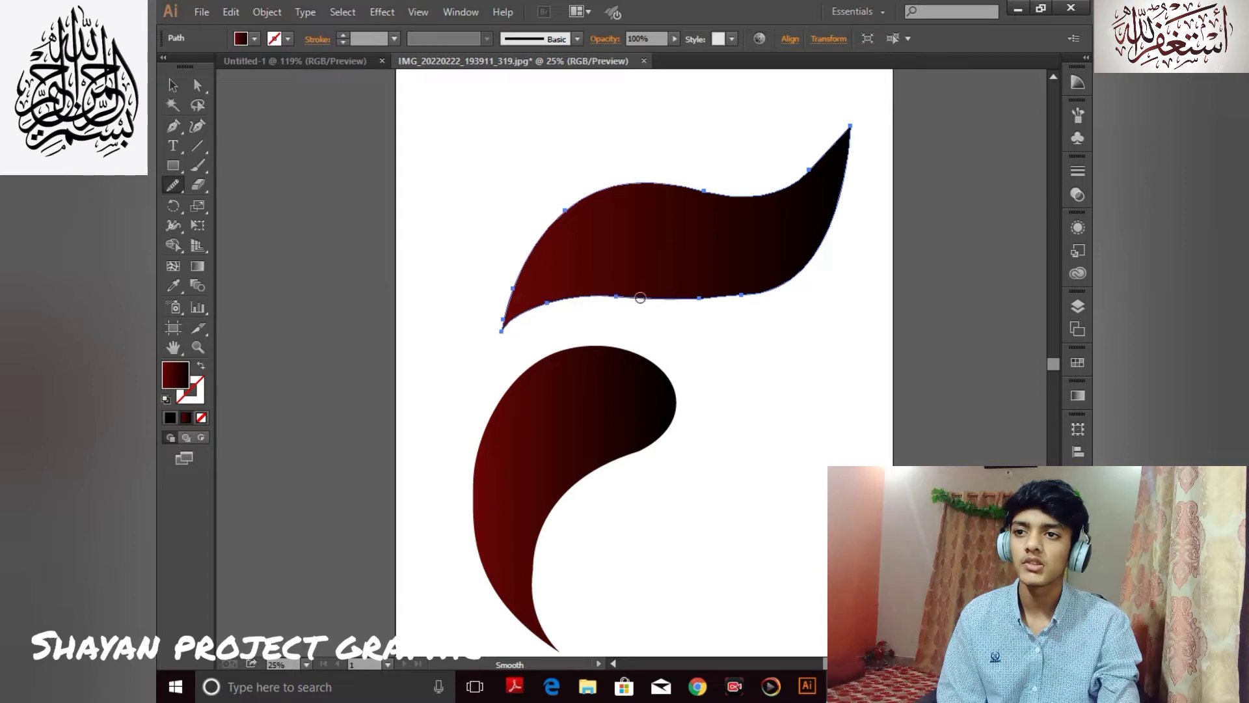
pyautogui.moveTo(744, 286)
pyautogui.mouseDown()
pyautogui.moveTo(696, 314)
pyautogui.moveTo(587, 316)
pyautogui.mouseUp()
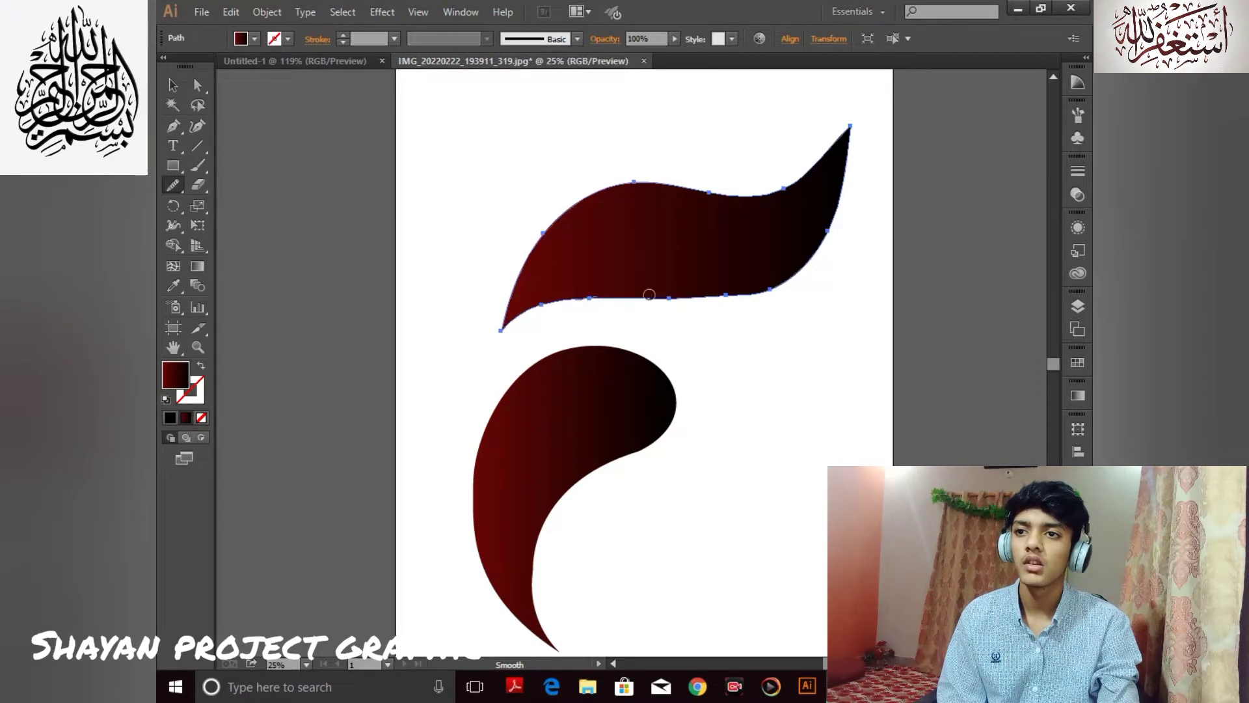
# Select the lower teardrop and smooth its outer edge, rounded head and inner curve with the Smooth tool
pyautogui.scroll(-3, 666, 268)
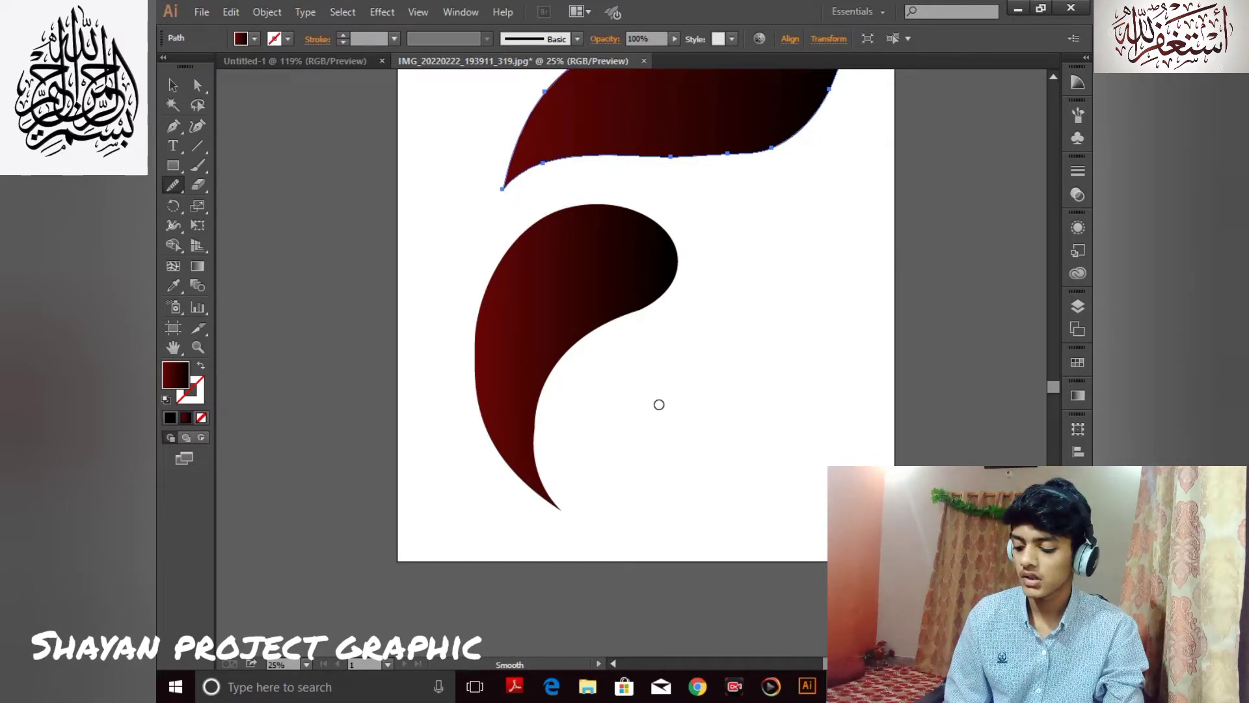
pyautogui.keyDown('ctrl'); pyautogui.click(633, 308); pyautogui.keyUp('ctrl')
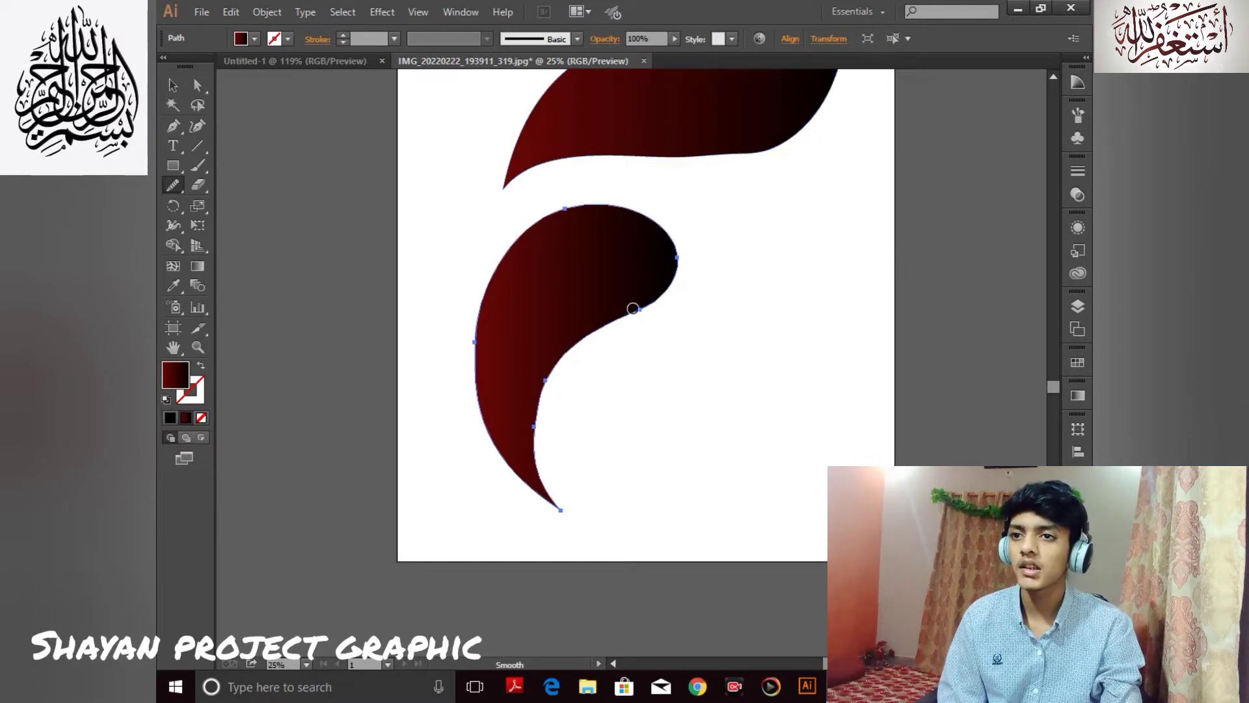
pyautogui.moveTo(477, 341)
pyautogui.mouseDown()
pyautogui.moveTo(474, 365)
pyautogui.moveTo(492, 384)
pyautogui.mouseUp()
pyautogui.moveTo(575, 211)
pyautogui.mouseDown()
pyautogui.moveTo(617, 213)
pyautogui.moveTo(663, 256)
pyautogui.moveTo(663, 278)
pyautogui.moveTo(613, 326)
pyautogui.mouseUp()
# Nudge the lower teardrop slightly upward to narrow the gap below the upper leaf, and deselect it
pyautogui.click(172, 86)
pyautogui.click(287, 126)
pyautogui.click(592, 280)
pyautogui.press('Up')
pyautogui.press('Up')
pyautogui.press('Up')
pyautogui.press('Up')
pyautogui.press('Up')
pyautogui.press('Up')
pyautogui.press('Up')
pyautogui.press('Up')
pyautogui.press('Up')
pyautogui.press('Up')
pyautogui.press('Up')
pyautogui.press('Up')
pyautogui.press('Up')
pyautogui.press('Up')
pyautogui.press('Up')
pyautogui.press('Up')
pyautogui.press('Up')
pyautogui.press('Up')
pyautogui.press('Up')
pyautogui.press('Up')
pyautogui.press('Up')
pyautogui.press('Up')
pyautogui.press('Up')
pyautogui.press('Up')
pyautogui.press('Up')
pyautogui.press('Up')
pyautogui.press('Up')
pyautogui.press('Up')
pyautogui.click(890, 280)
# Select both leaf shapes, apply the 3D Extrude & Bevel effect to them, and deselect
pyautogui.hotkey('ctrl', '-')
pyautogui.hotkey('ctrl', '-')
pyautogui.hotkey('ctrl', '-')
pyautogui.moveTo(557, 221); pyautogui.dragTo(644, 305)
pyautogui.hotkey('ctrl', 'a')
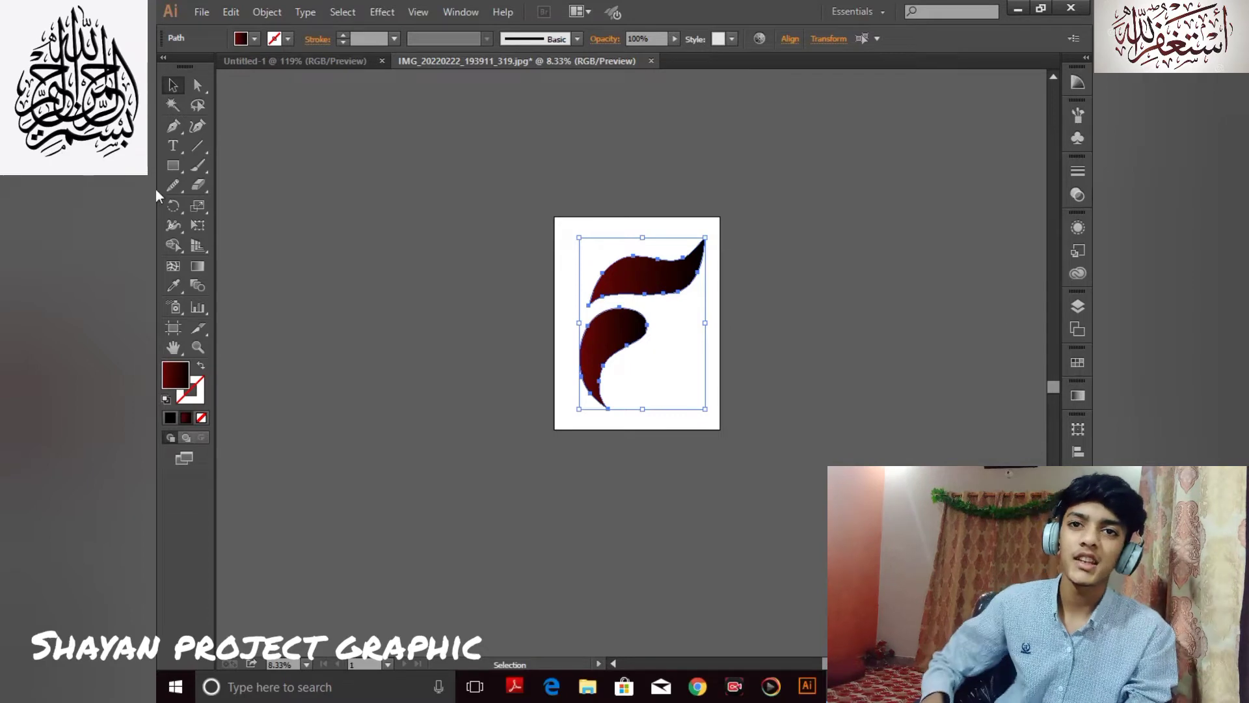
pyautogui.click(1078, 226)
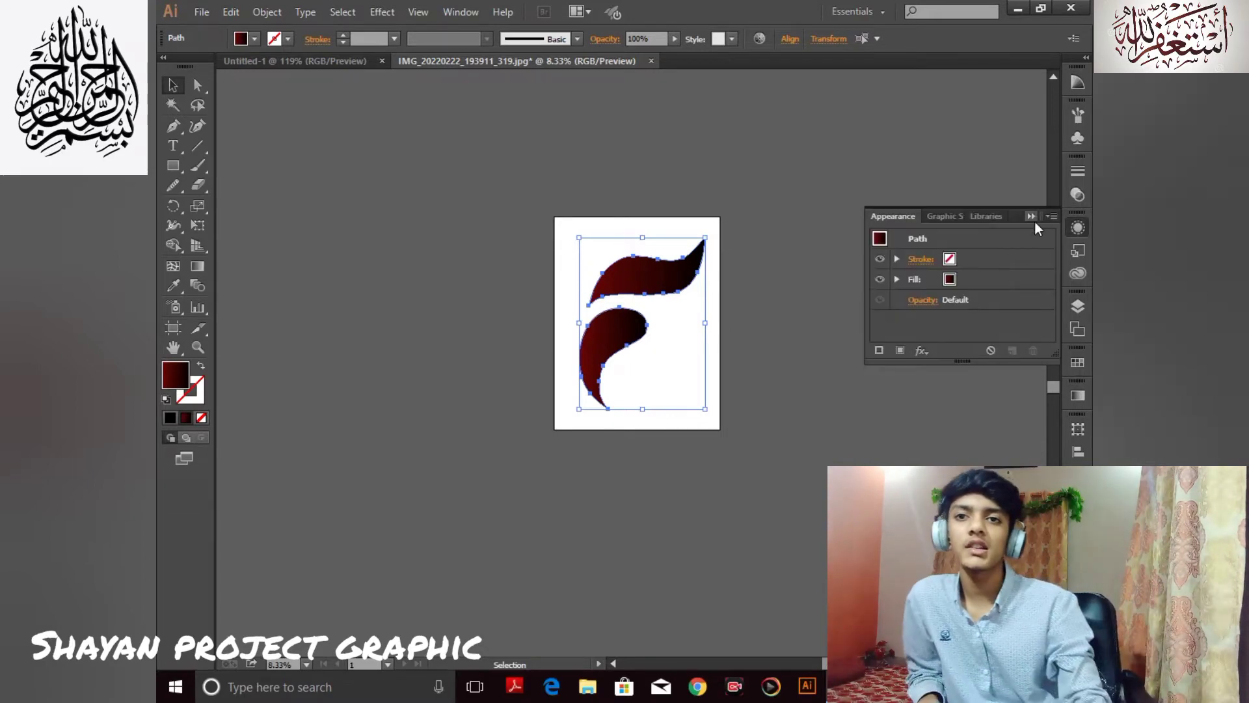
pyautogui.click(1031, 216)
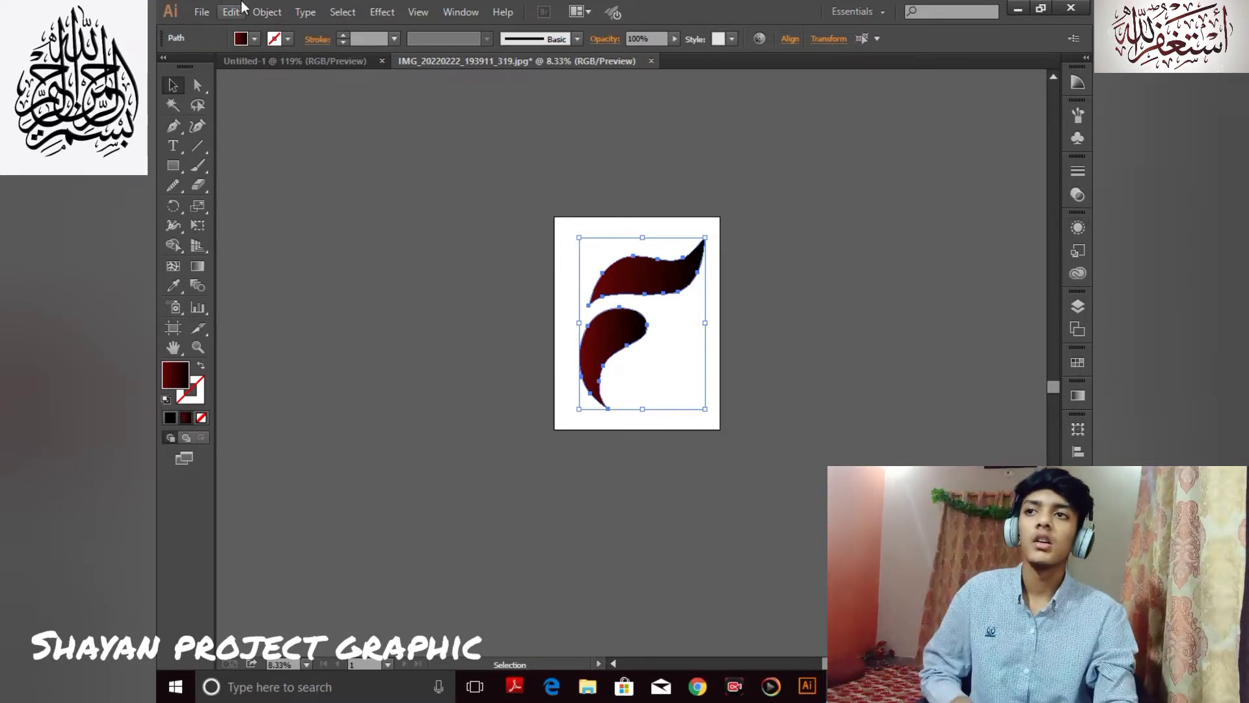
pyautogui.click(382, 12)
pyautogui.moveTo(415, 108)
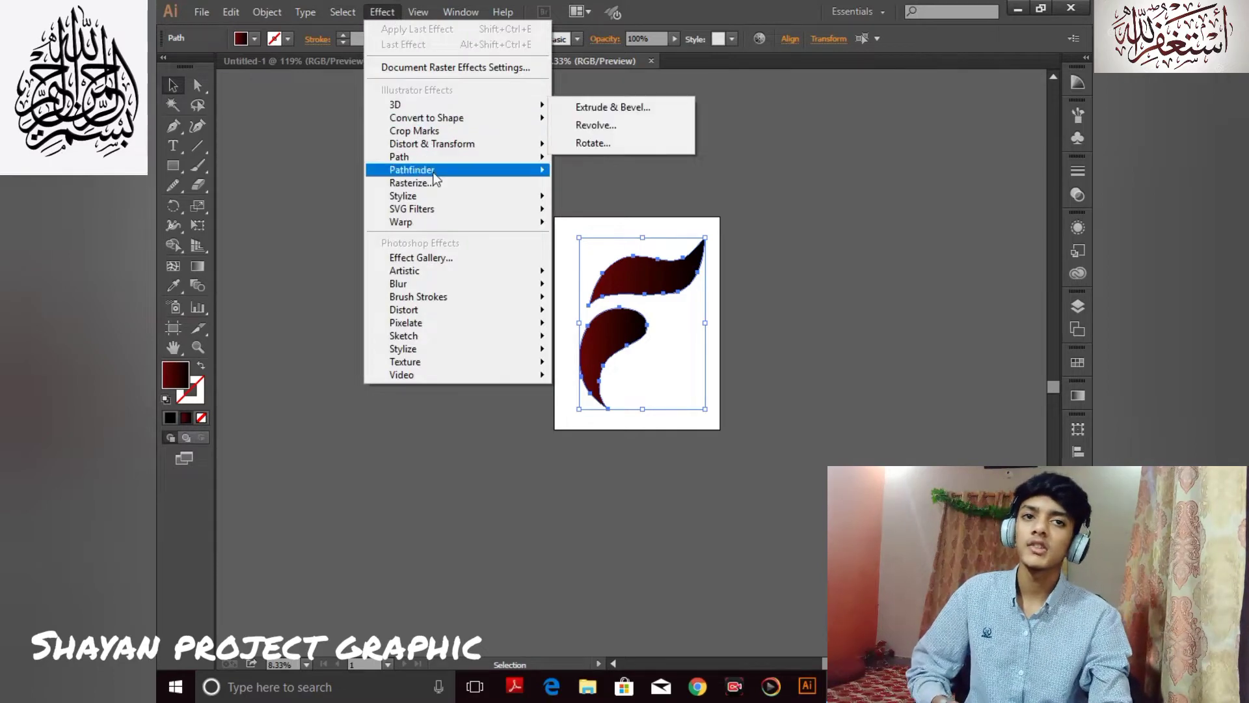
pyautogui.click(592, 106)
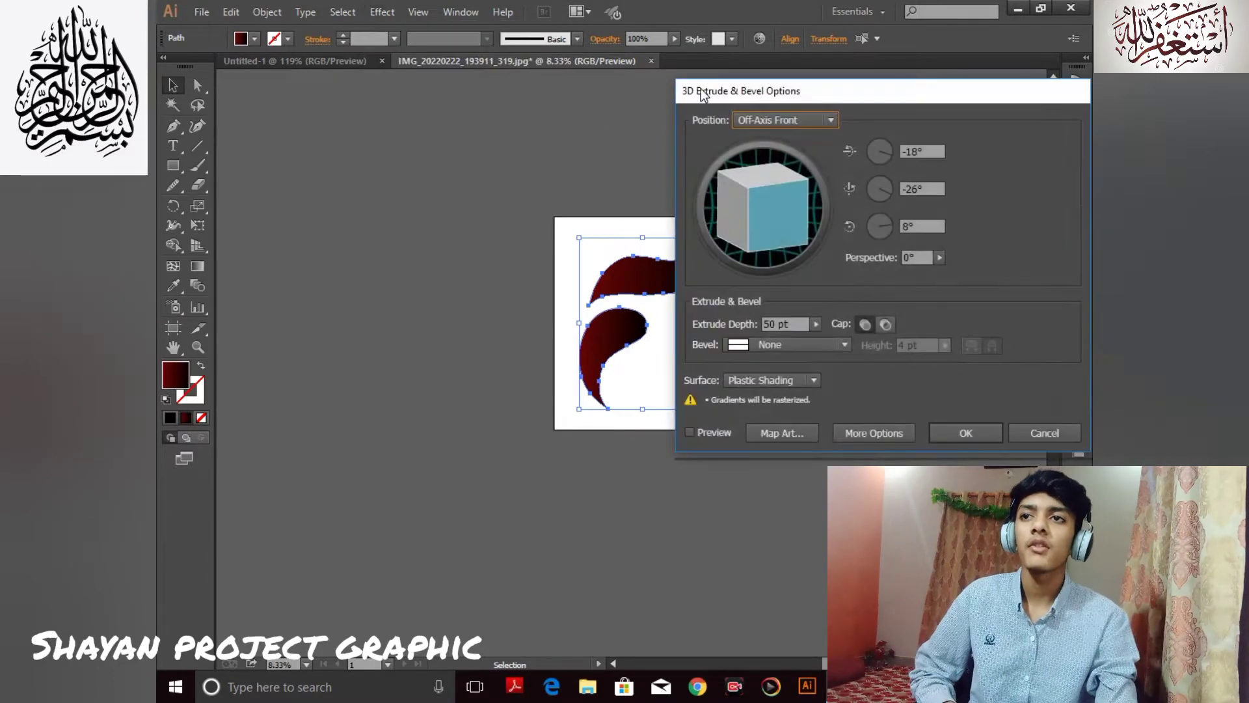
pyautogui.click(725, 432)
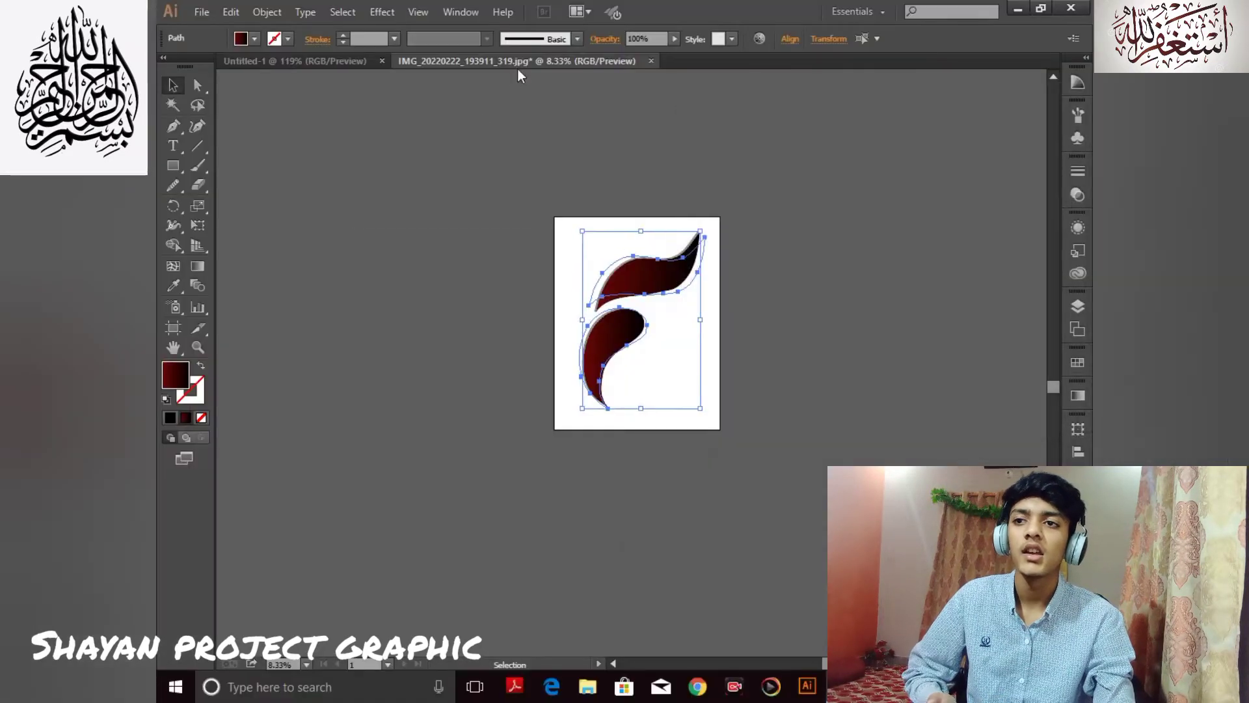
pyautogui.click(639, 176)
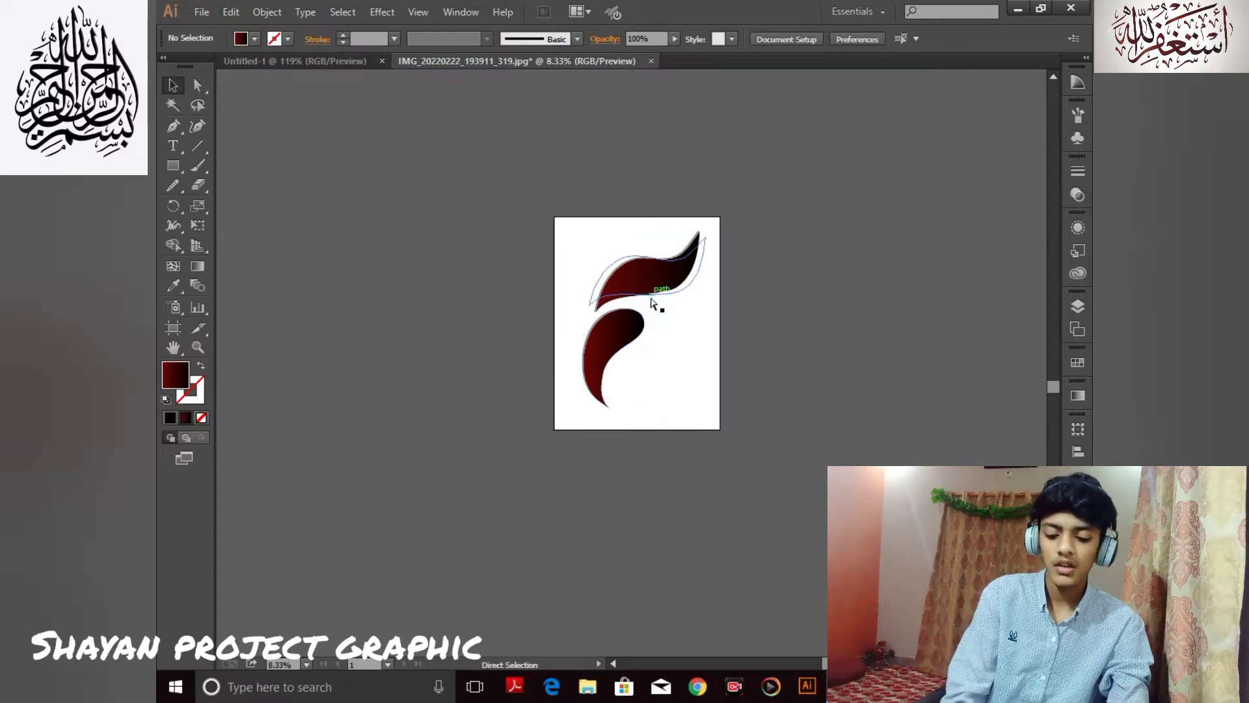
# Draw a rectangle on the empty canvas beside the artboard and fill it with the dark red-to-black gradient, without a stroke
pyautogui.scroll(6, 644, 296)
pyautogui.moveTo(649, 219); pyautogui.dragTo(741, 440)
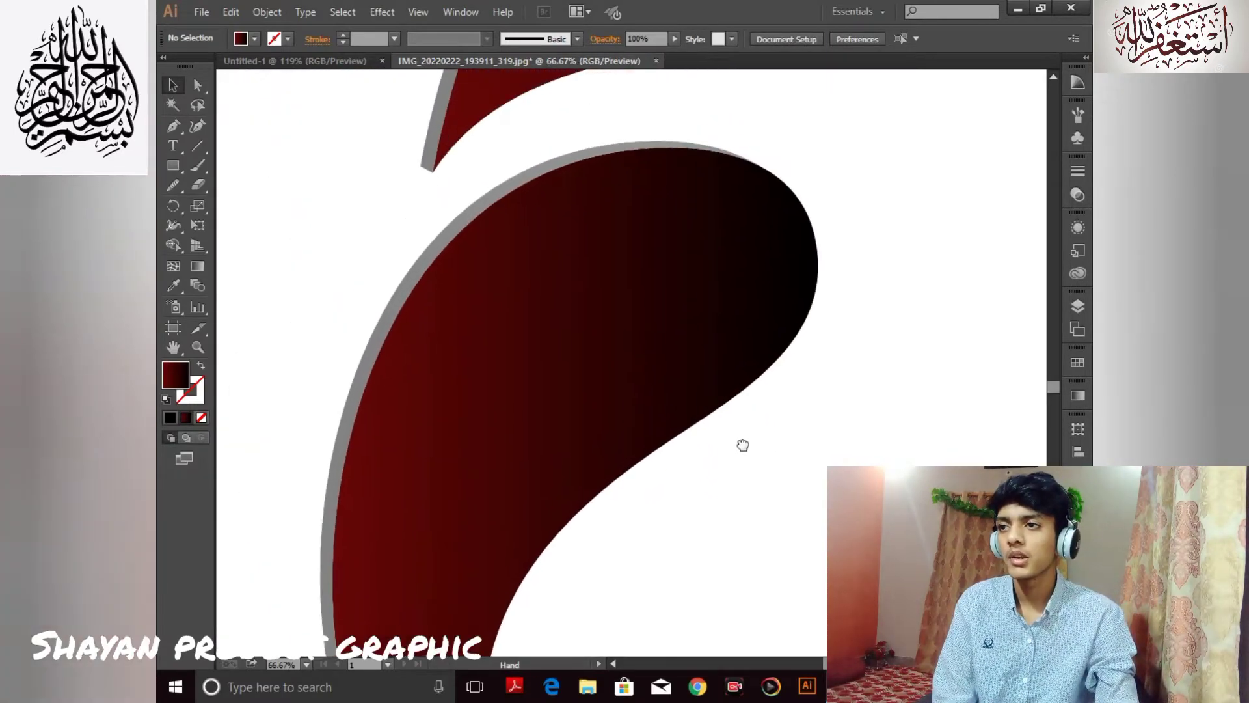
pyautogui.scroll(5, 764, 200)
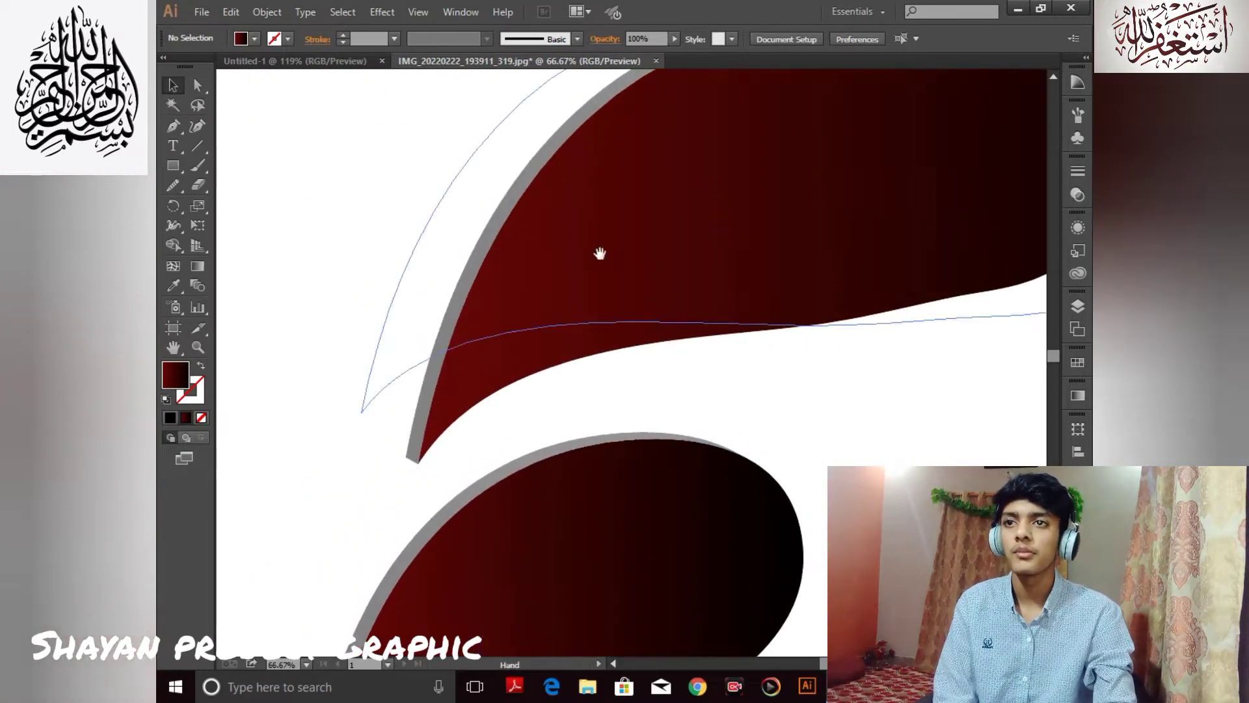
pyautogui.scroll(-2, 584, 244)
pyautogui.hotkey('ctrl', '-')
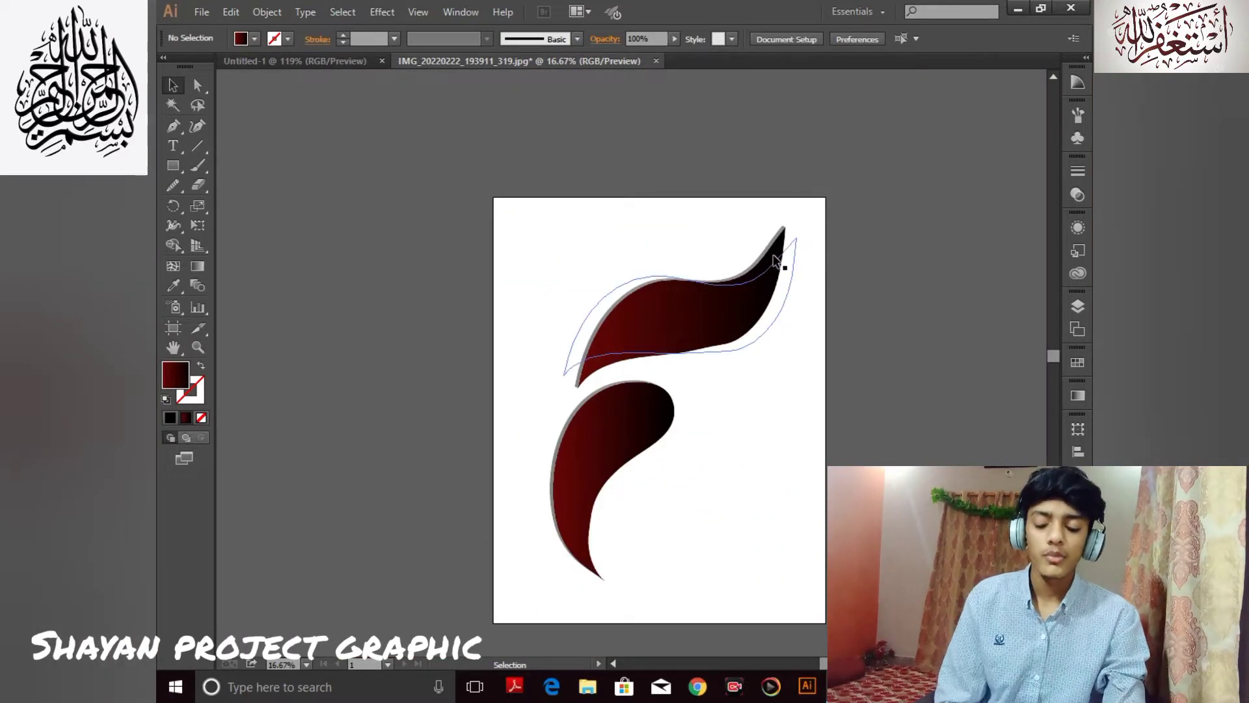
pyautogui.moveTo(566, 245); pyautogui.dragTo(775, 113)
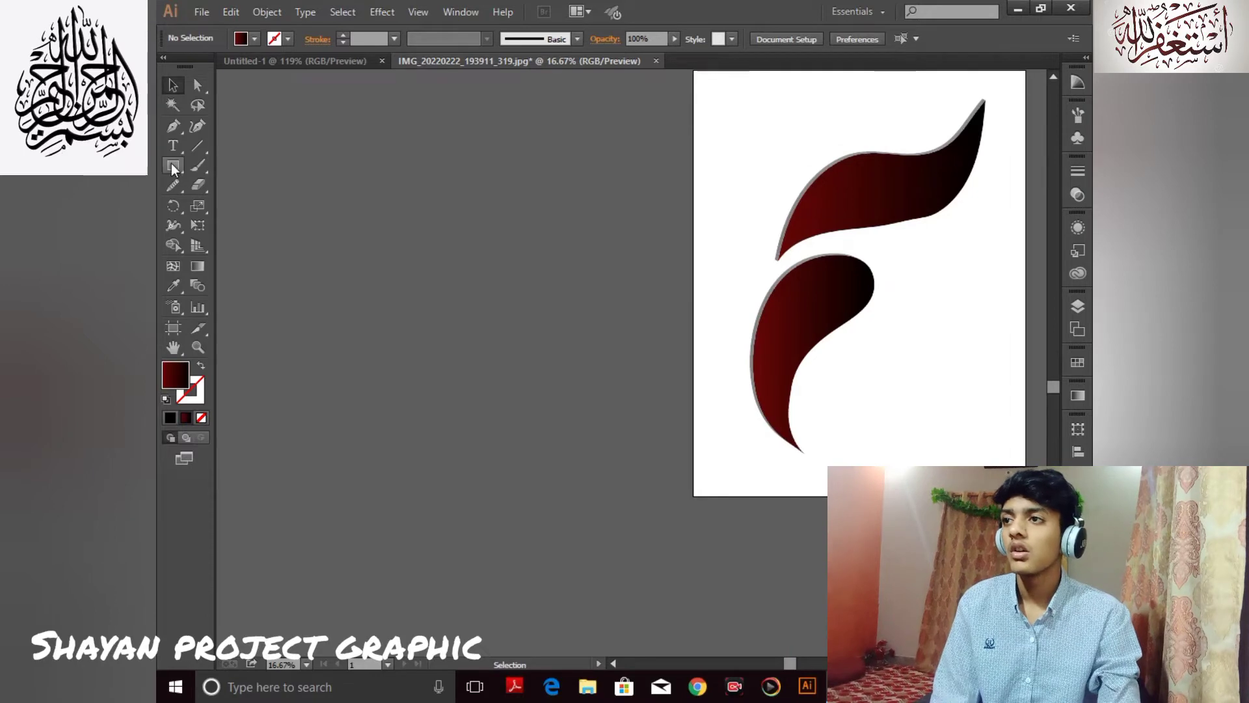
pyautogui.click(173, 165)
pyautogui.moveTo(341, 140); pyautogui.dragTo(628, 394)
pyautogui.click(173, 85)
pyautogui.click(201, 368)
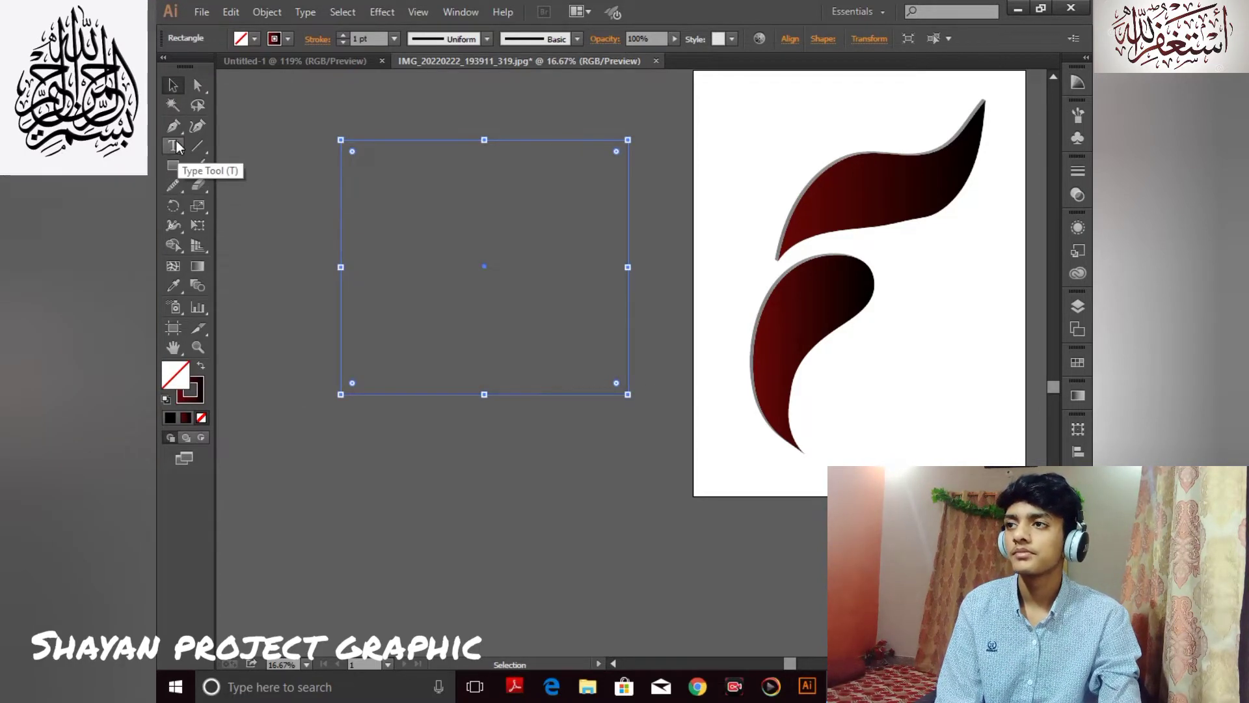
pyautogui.click(201, 367)
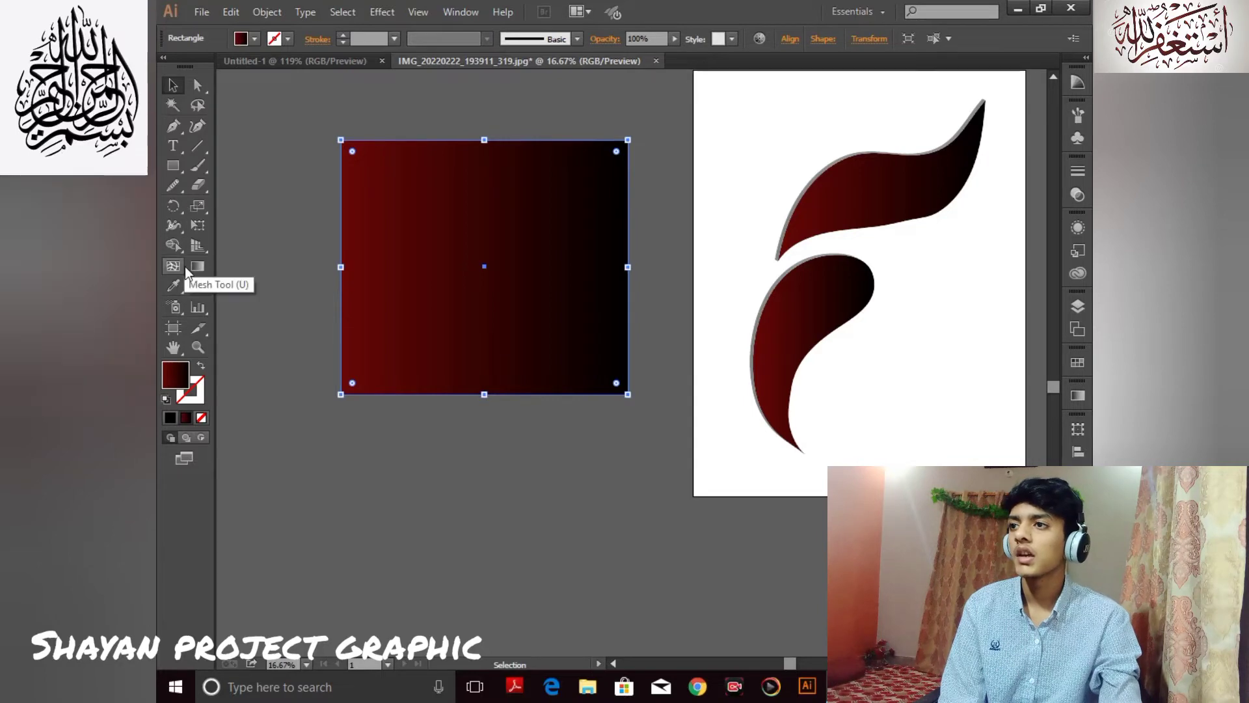
# Add the text "shayan project graphic" and enlarge it to span most of the gradient rectangle's width
pyautogui.click(173, 146)
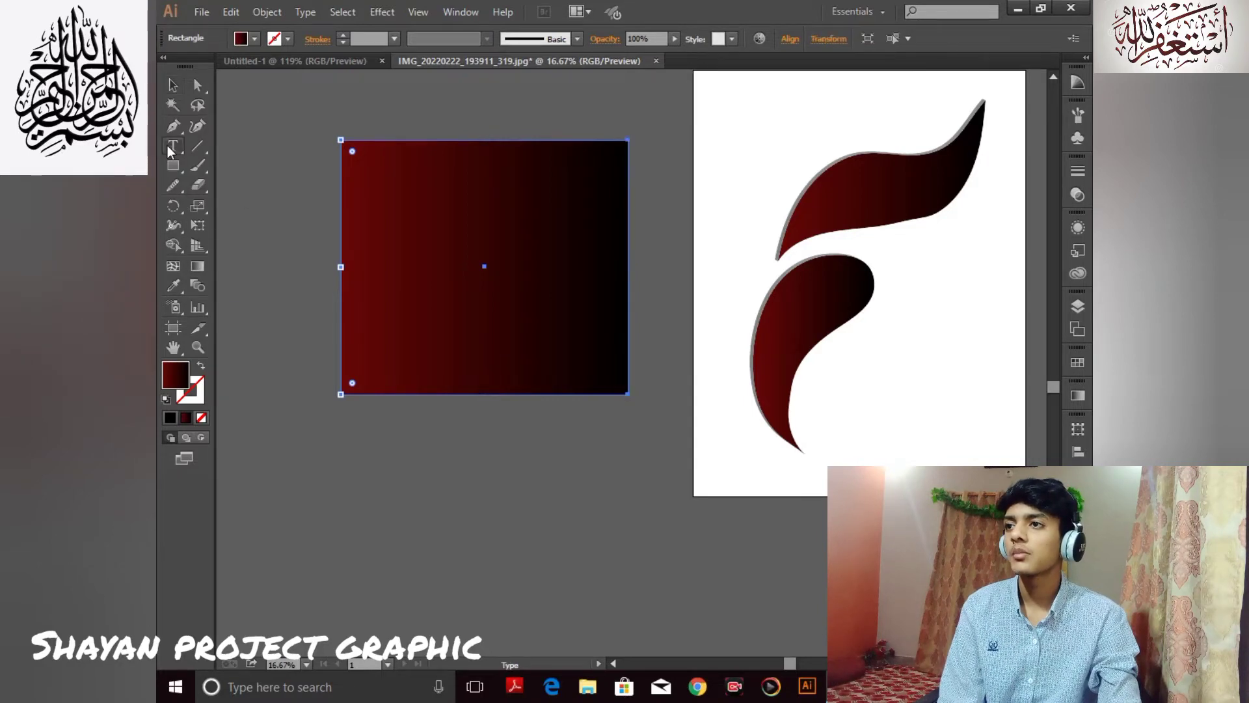
pyautogui.click(362, 218)
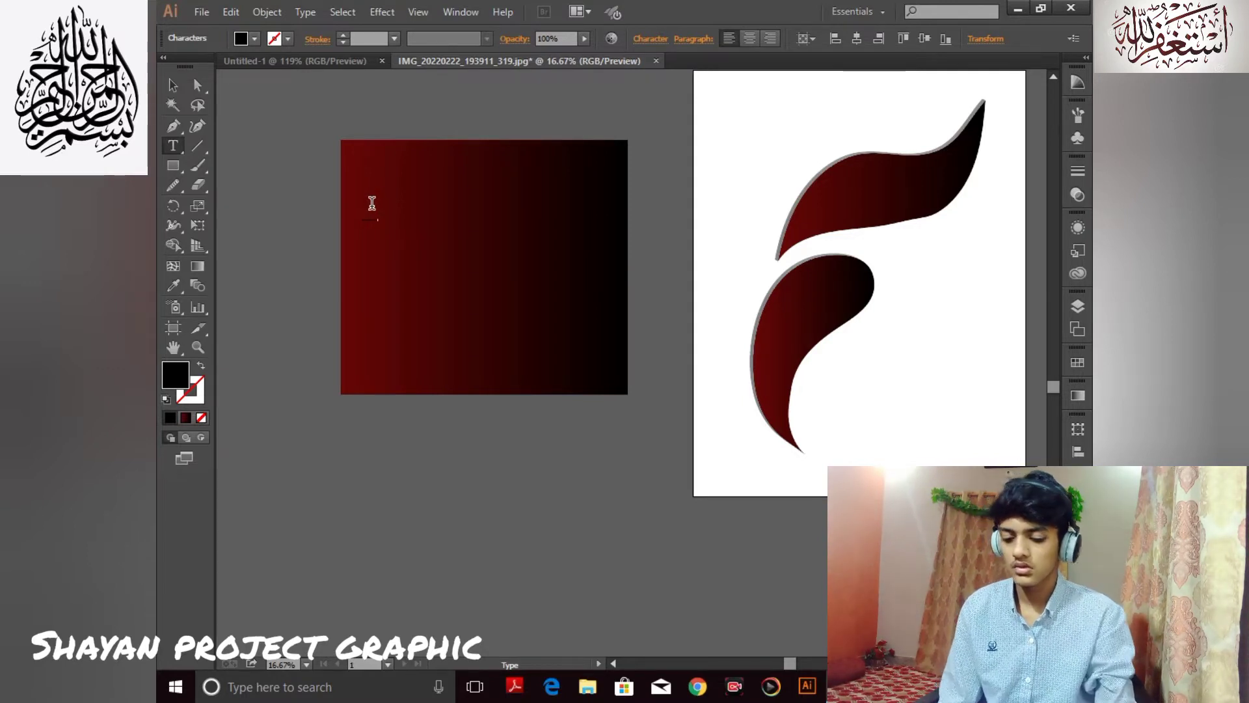
pyautogui.click(172, 85)
pyautogui.moveTo(390, 238); pyautogui.dragTo(560, 323)
pyautogui.moveTo(446, 225); pyautogui.dragTo(545, 259)
# Reduce the gradient rectangle's height to a banner around the text, and enlarge the text to the banner's full width
pyautogui.click(553, 314)
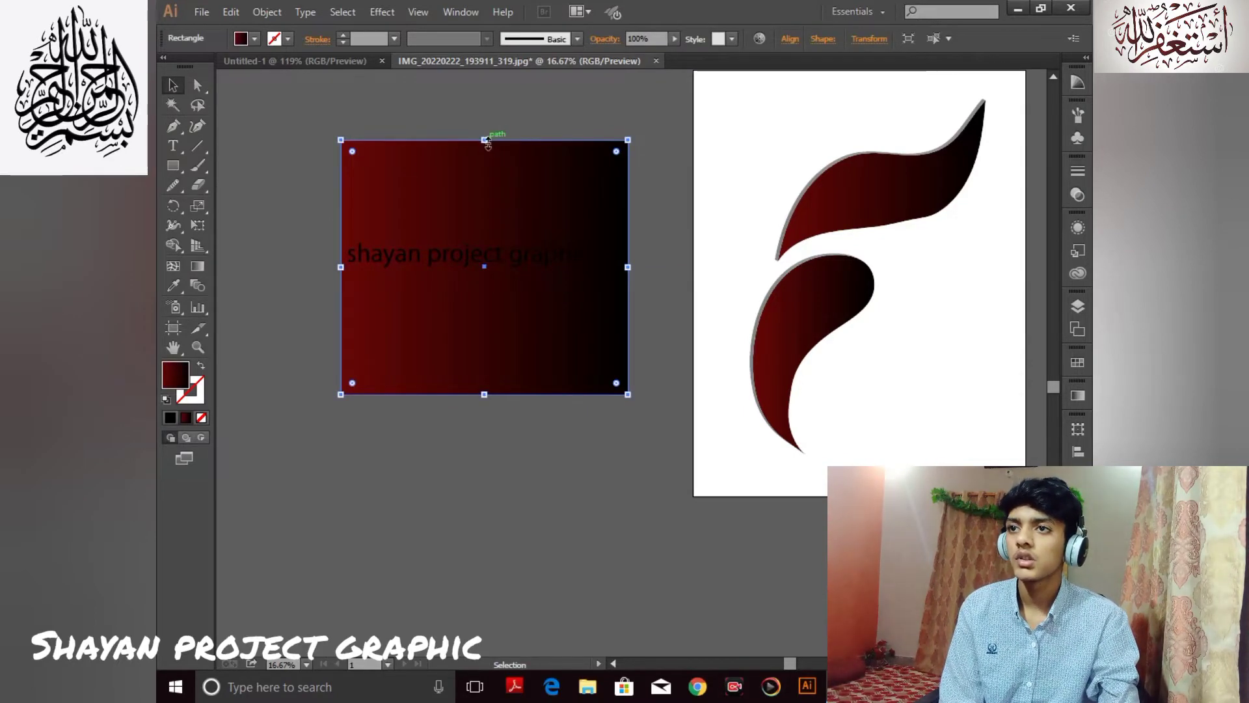
pyautogui.moveTo(488, 148); pyautogui.dragTo(486, 207)
pyautogui.click(460, 258)
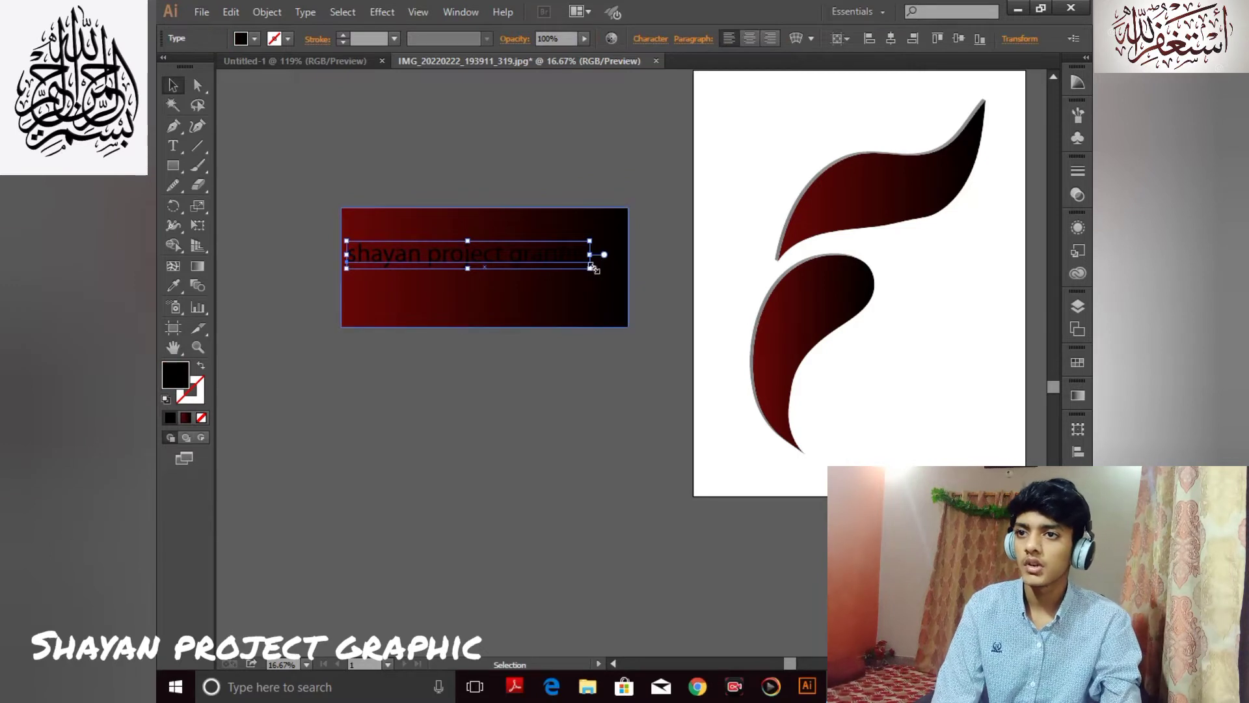
pyautogui.moveTo(591, 267)
pyautogui.mouseDown()
pyautogui.moveTo(617, 282)
pyautogui.moveTo(571, 273)
pyautogui.mouseUp()
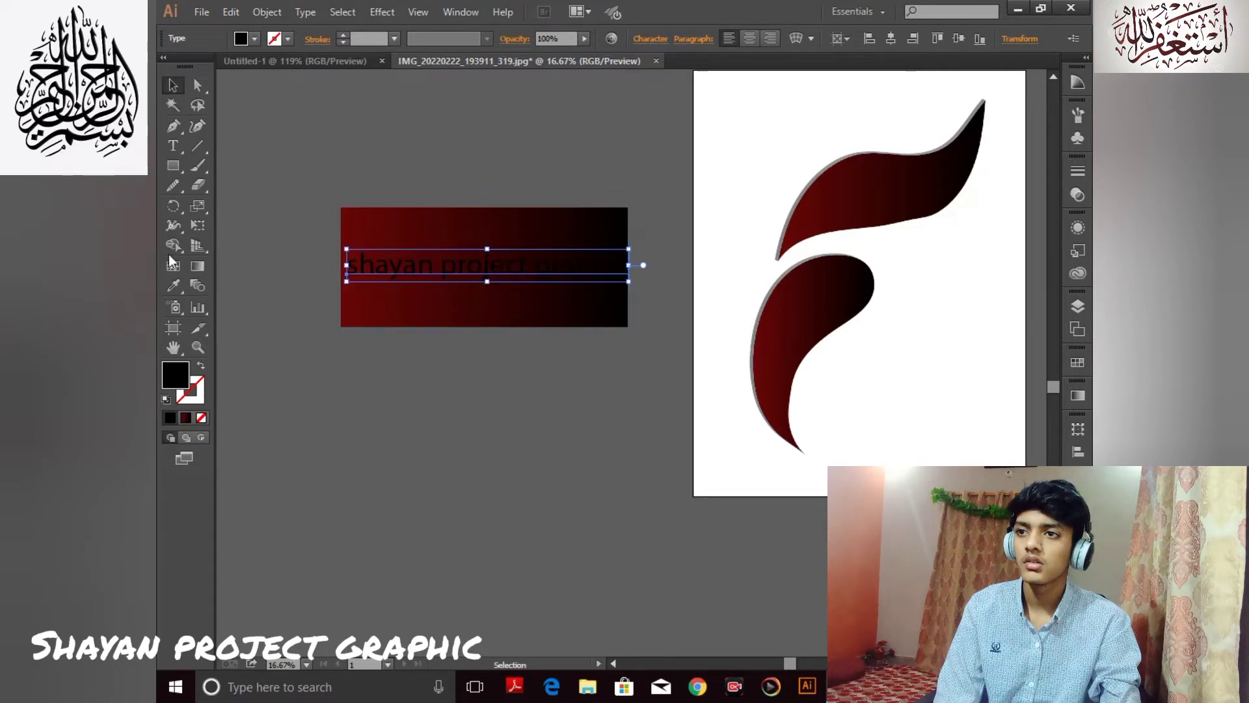
# Give the banner text the default white fill and 1 pt black stroke
pyautogui.click(202, 368)
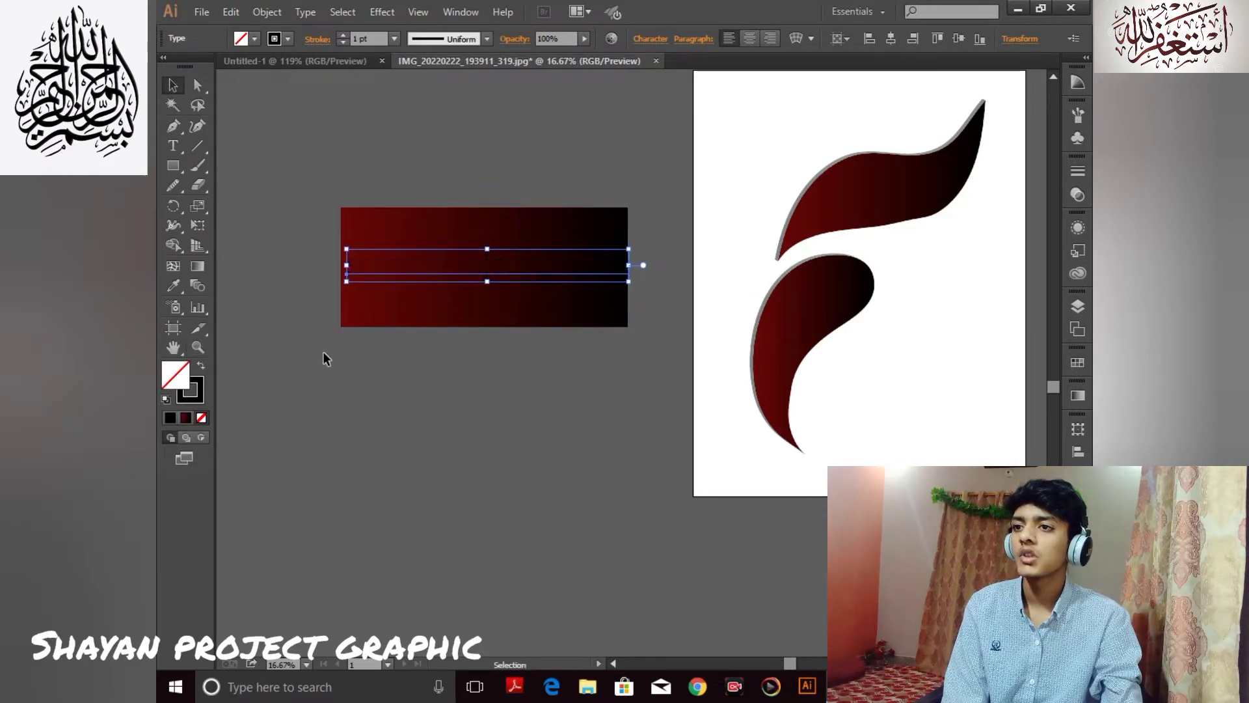
pyautogui.click(198, 397)
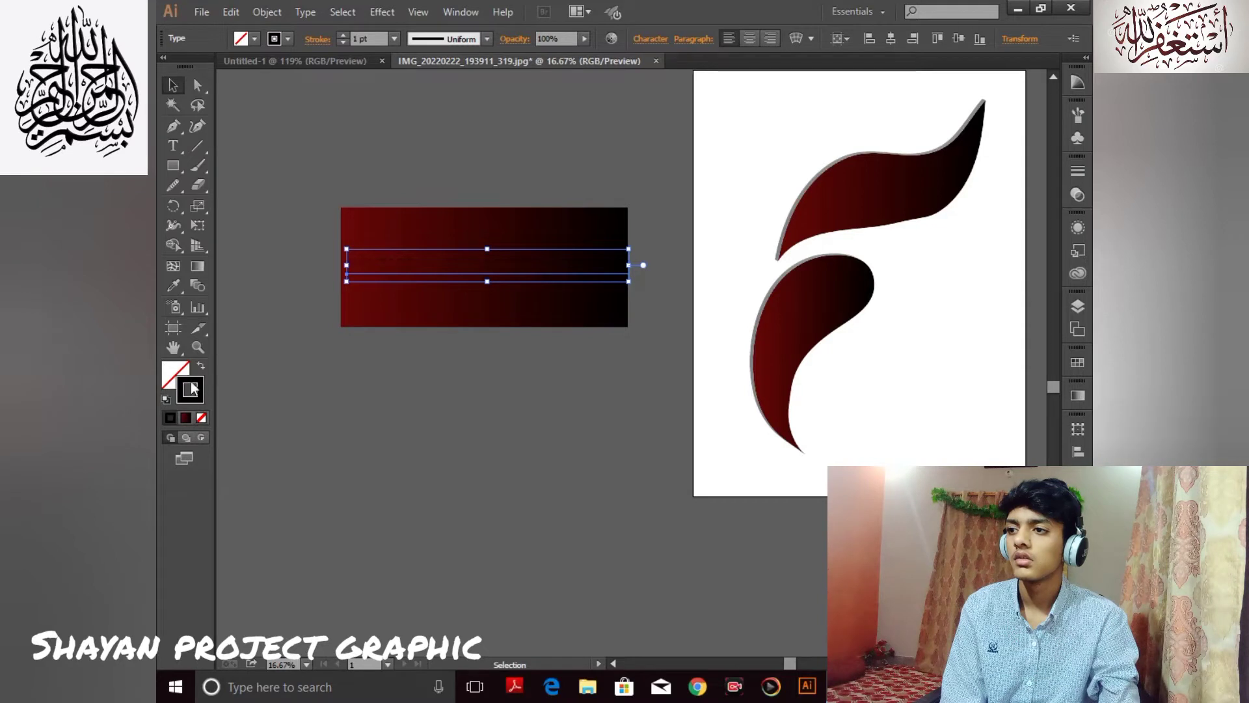
pyautogui.click(166, 399)
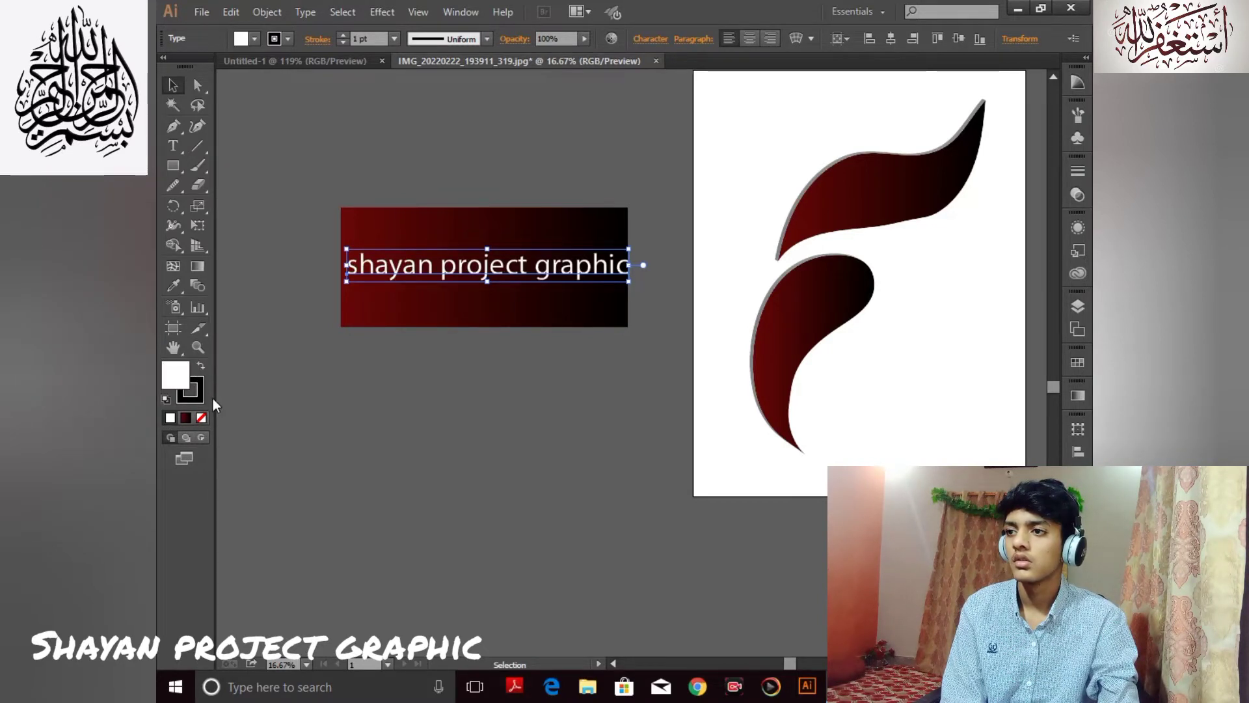
# Set the black stroke weight of the banner text to 5 pt
pyautogui.click(431, 257)
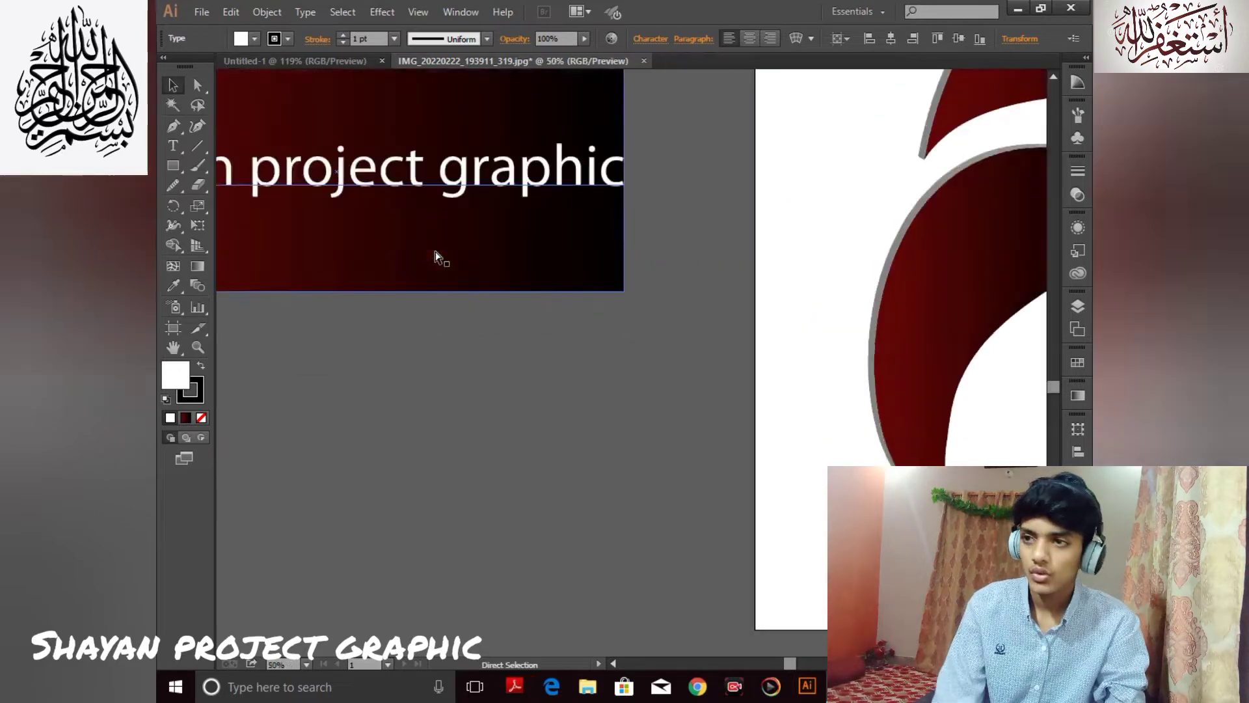
pyautogui.hotkey('ctrl', '+')
pyautogui.hotkey('ctrl', '+')
pyautogui.hotkey('ctrl', '+')
pyautogui.hotkey('ctrl', '+')
pyautogui.press('space')
pyautogui.moveTo(478, 164); pyautogui.dragTo(595, 395)
pyautogui.click(193, 397)
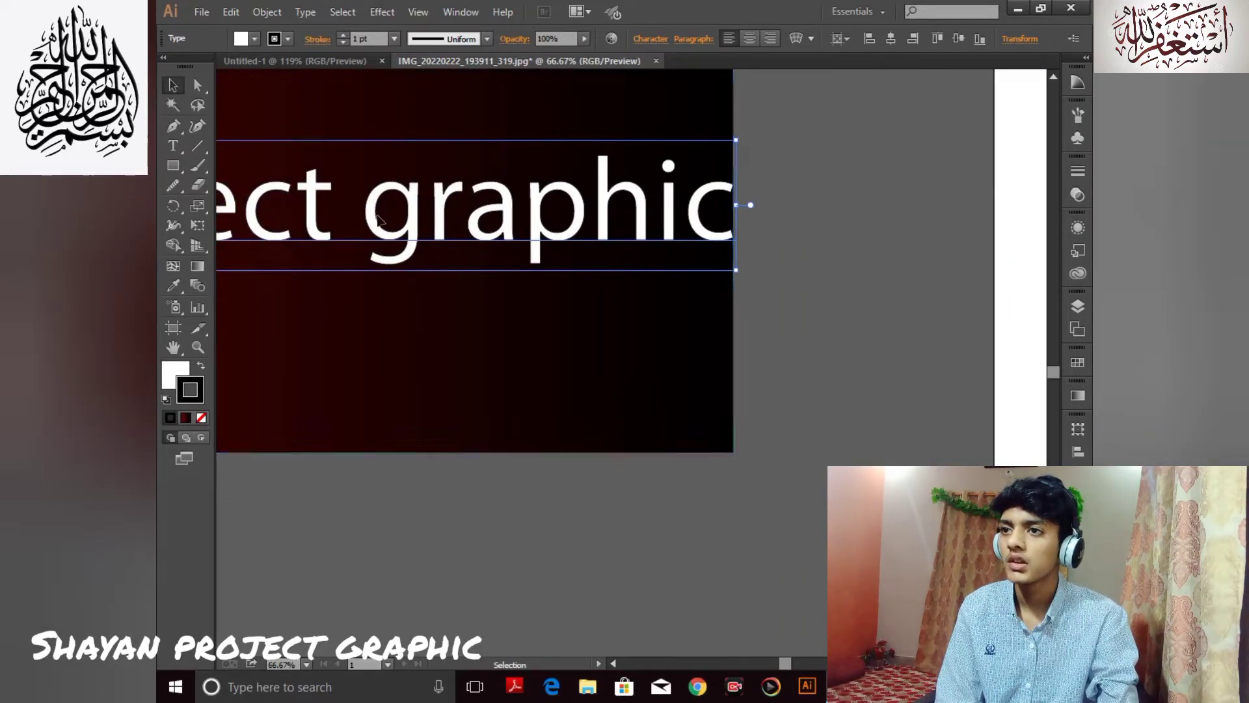
pyautogui.click(394, 39)
pyautogui.click(413, 208)
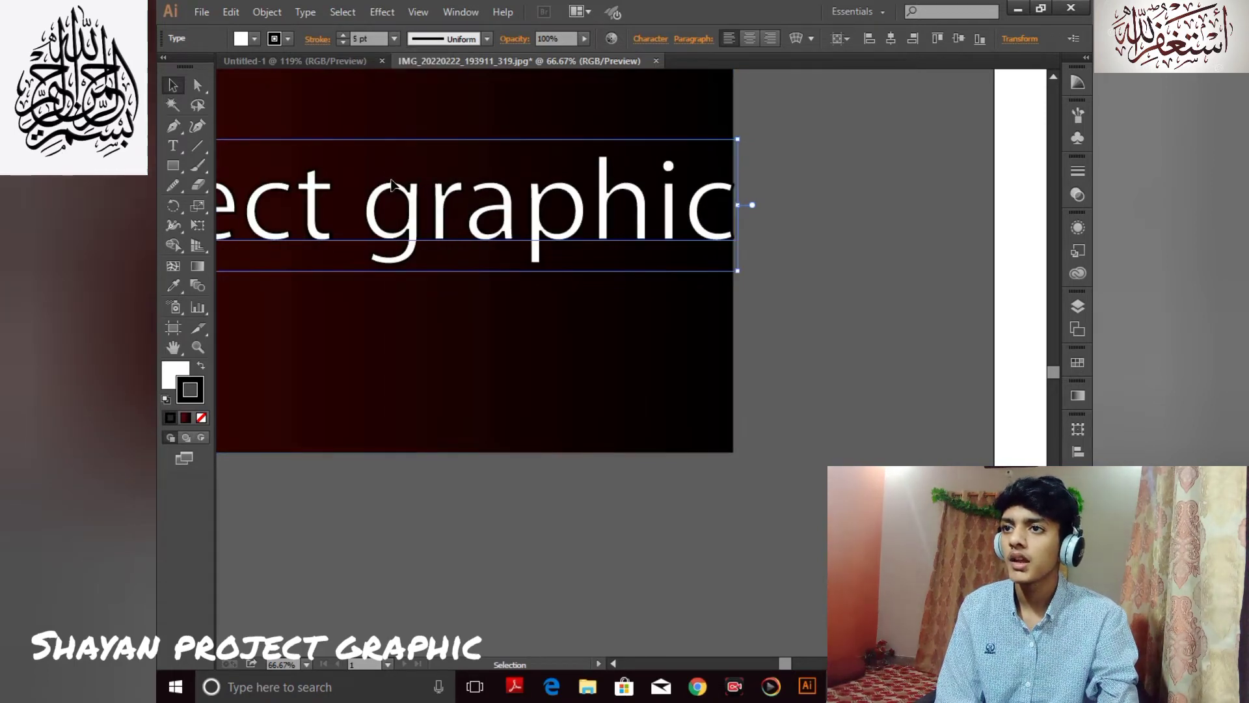
pyautogui.press('space')
pyautogui.moveTo(380, 192)
pyautogui.mouseDown()
pyautogui.moveTo(664, 145)
pyautogui.moveTo(694, 244)
pyautogui.mouseUp()
pyautogui.moveTo(453, 274)
pyautogui.mouseDown()
pyautogui.moveTo(678, 247)
pyautogui.moveTo(782, 254)
pyautogui.mouseUp()
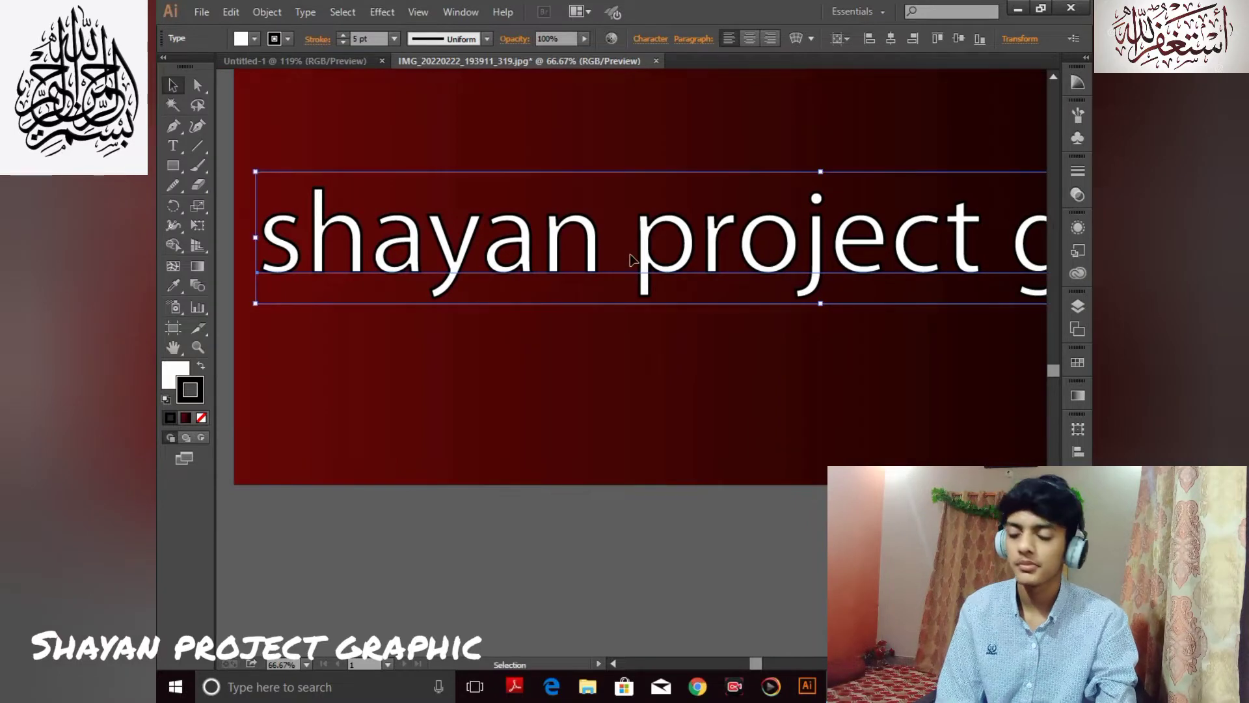
# Nudge the banner text slightly to the left within the gradient rectangle and deselect it
pyautogui.hotkey('ctrl', '-')
pyautogui.hotkey('ctrl', '-')
pyautogui.hotkey('ctrl', '-')
pyautogui.hotkey('ctrl', '-')
pyautogui.press('v')
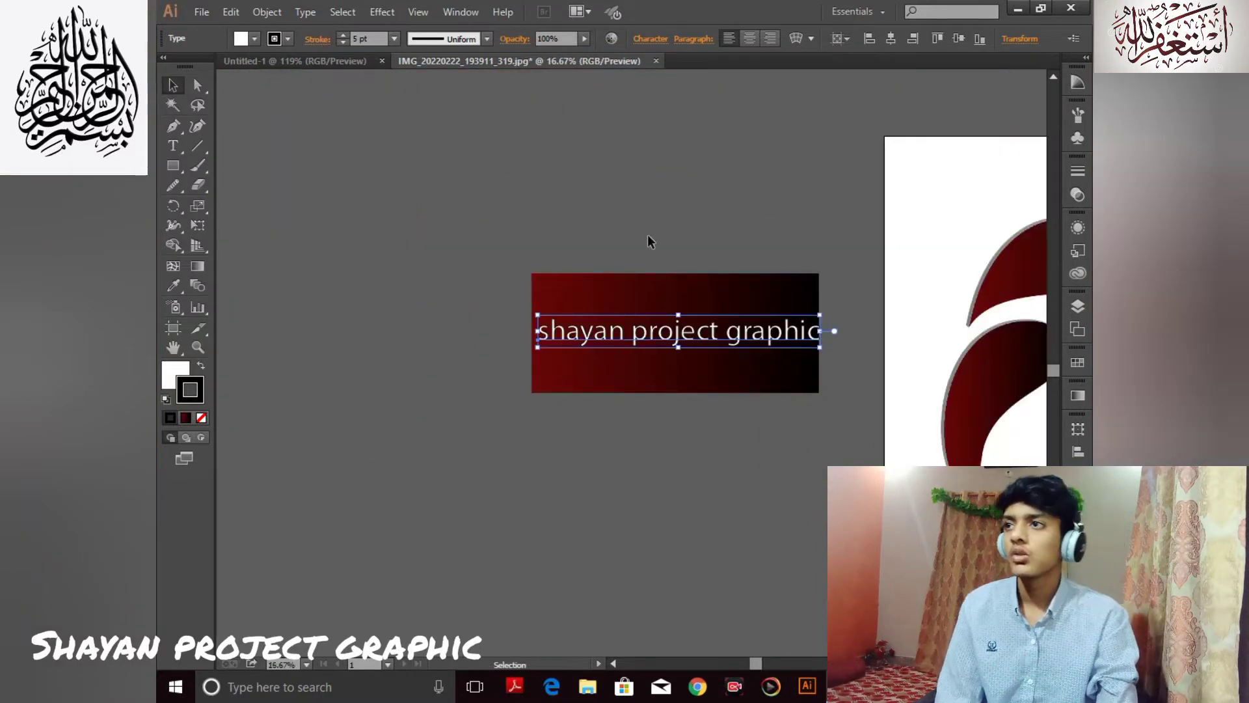
pyautogui.moveTo(419, 217); pyautogui.dragTo(641, 354)
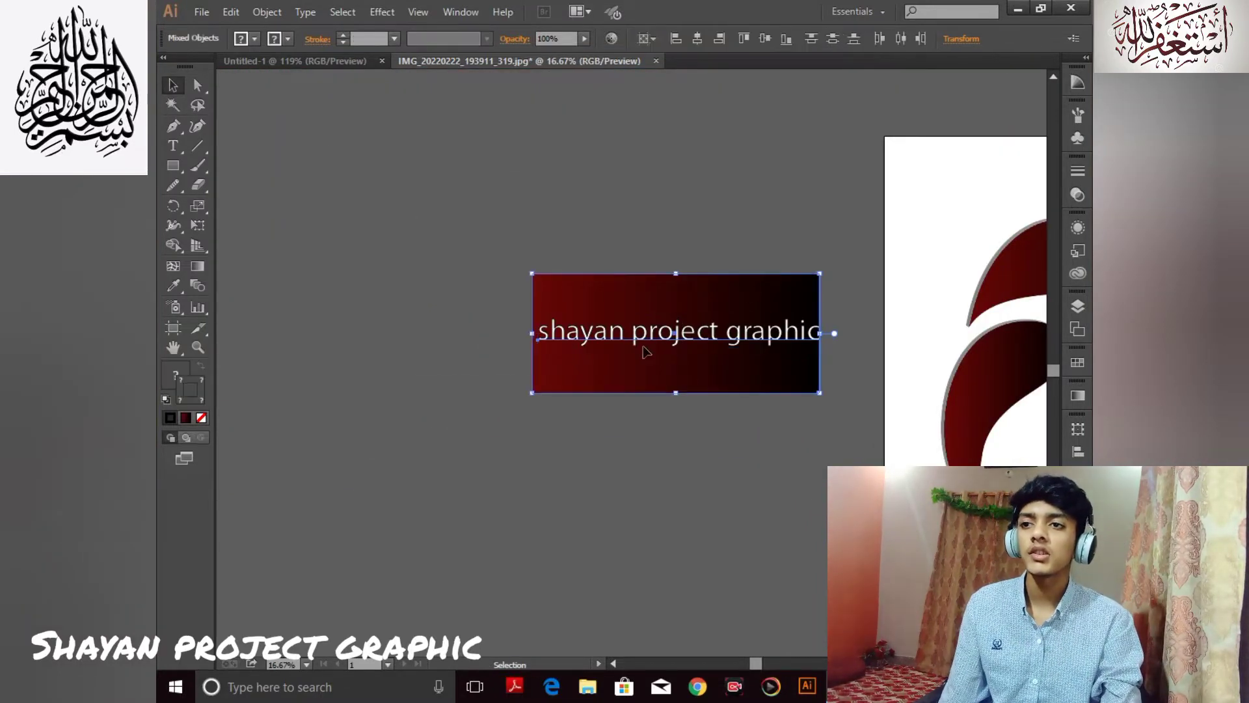
pyautogui.click(727, 217)
pyautogui.click(767, 330)
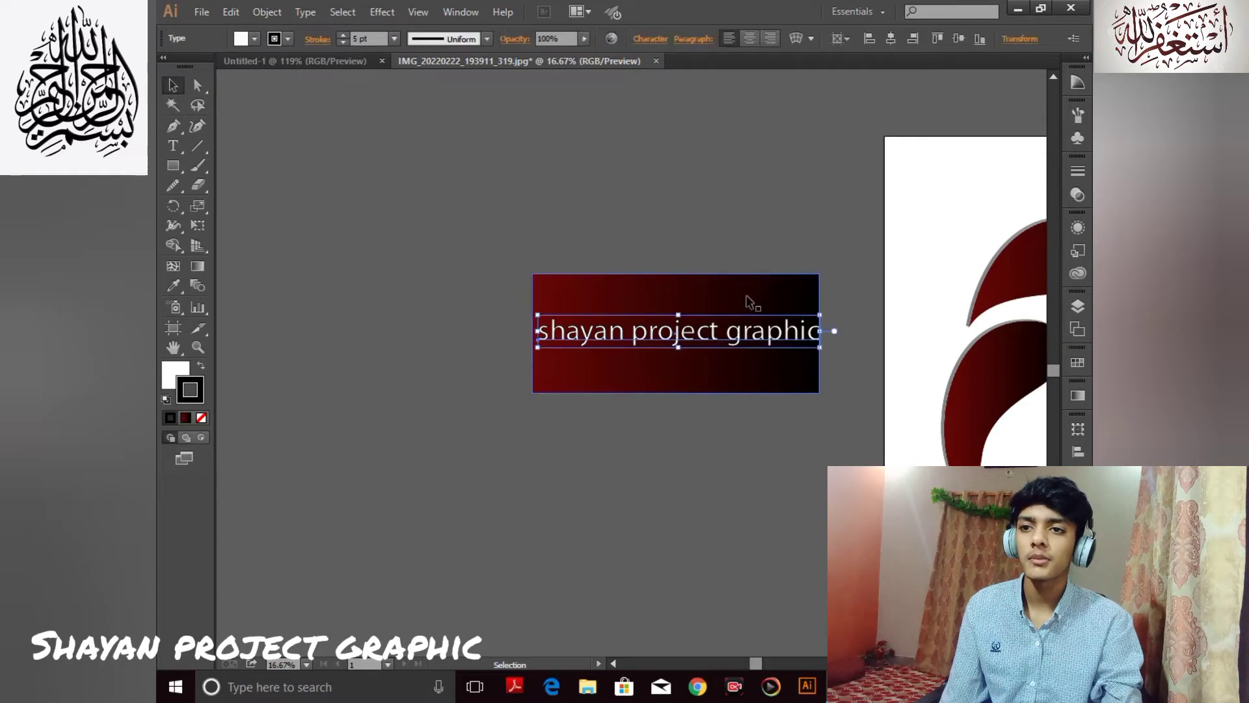
pyautogui.click(705, 251)
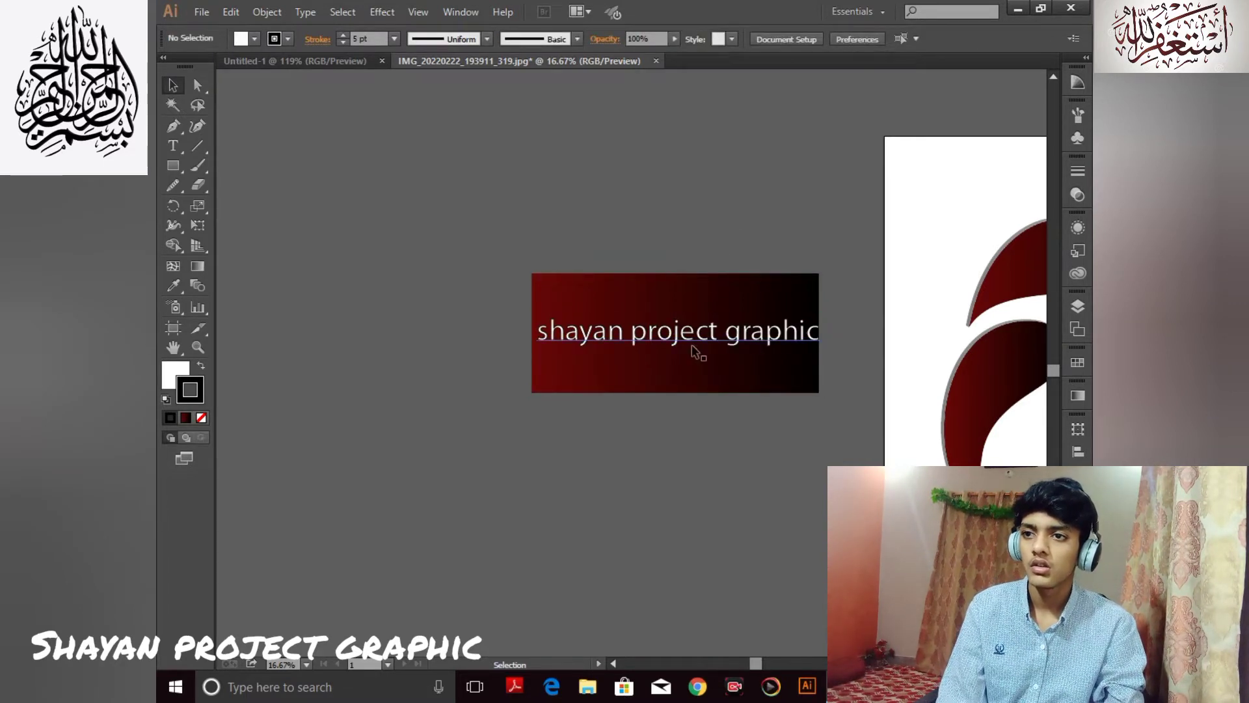
pyautogui.click(695, 326)
pyautogui.click(430, 196)
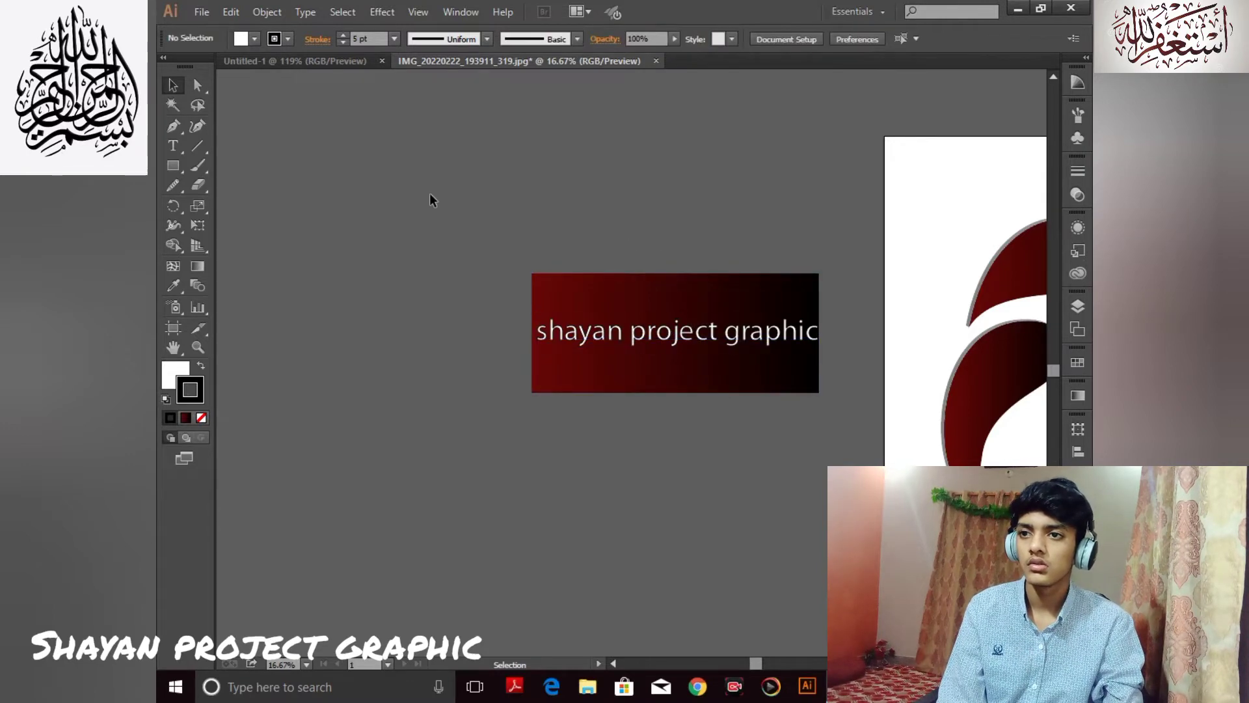
# Turn the gradient rectangle and its text together into a Movie Clip symbol named New Symbol
pyautogui.moveTo(674, 394); pyautogui.dragTo(357, 260)
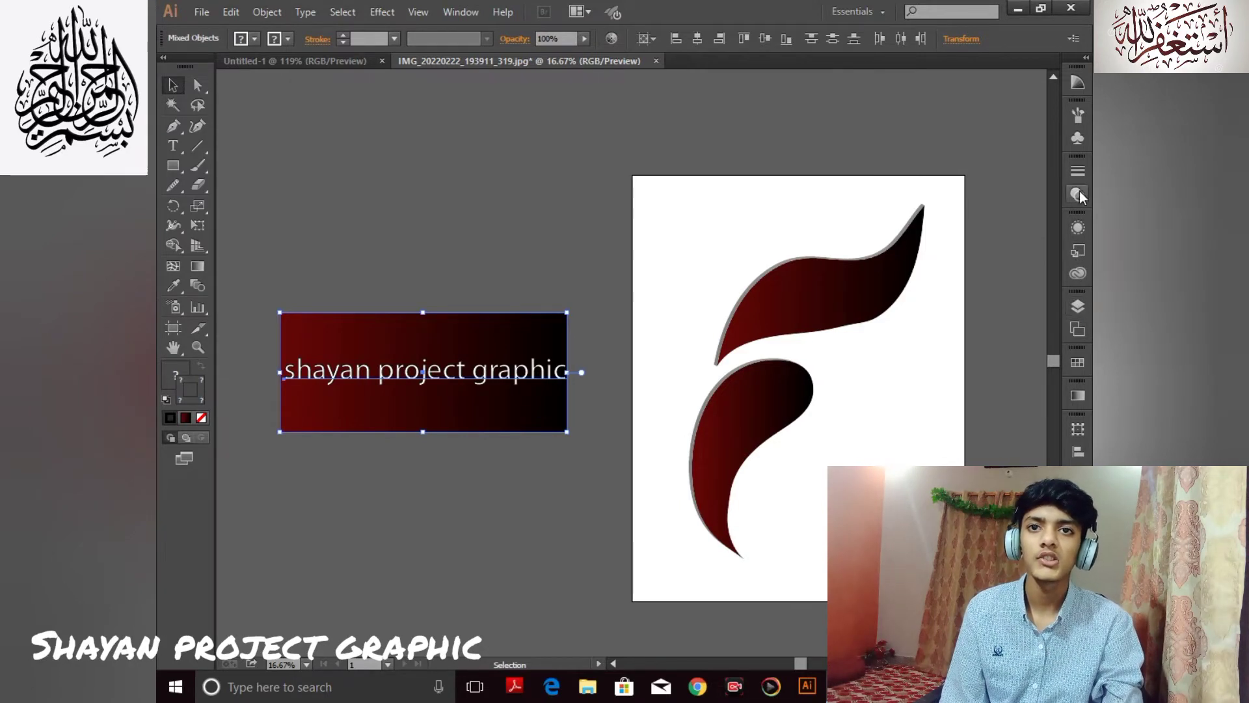
pyautogui.click(1078, 137)
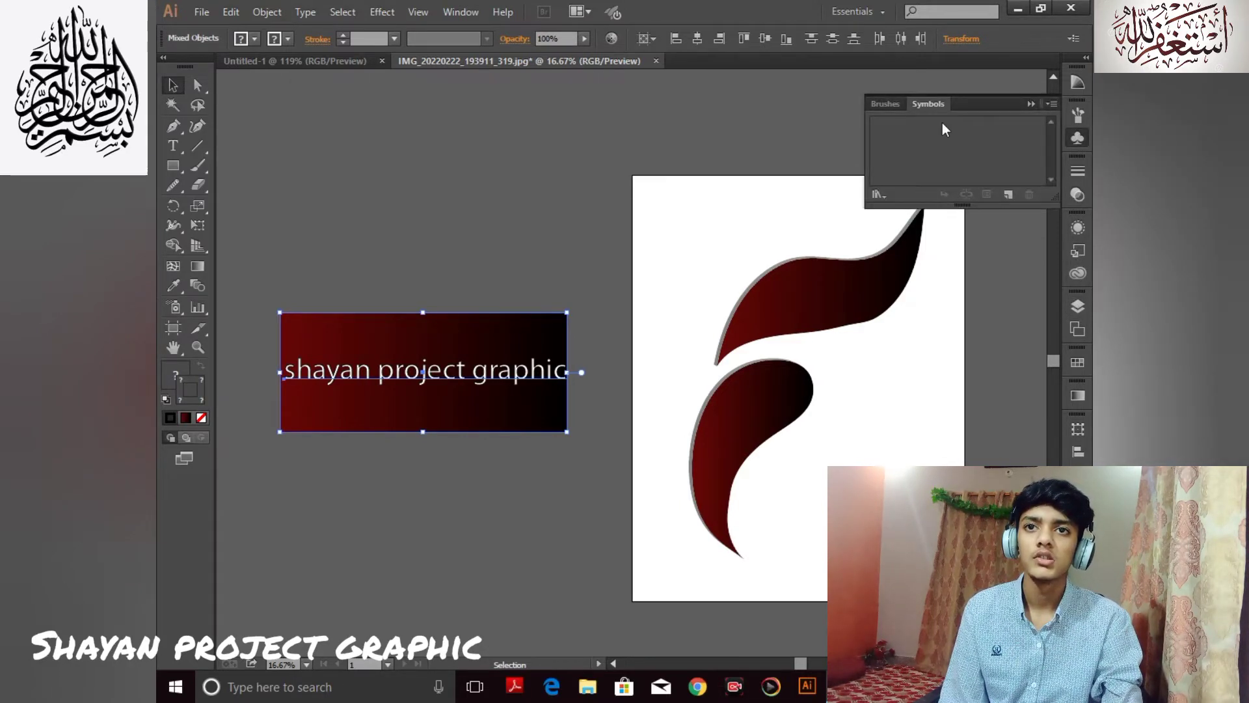
pyautogui.moveTo(423, 371); pyautogui.dragTo(989, 144)
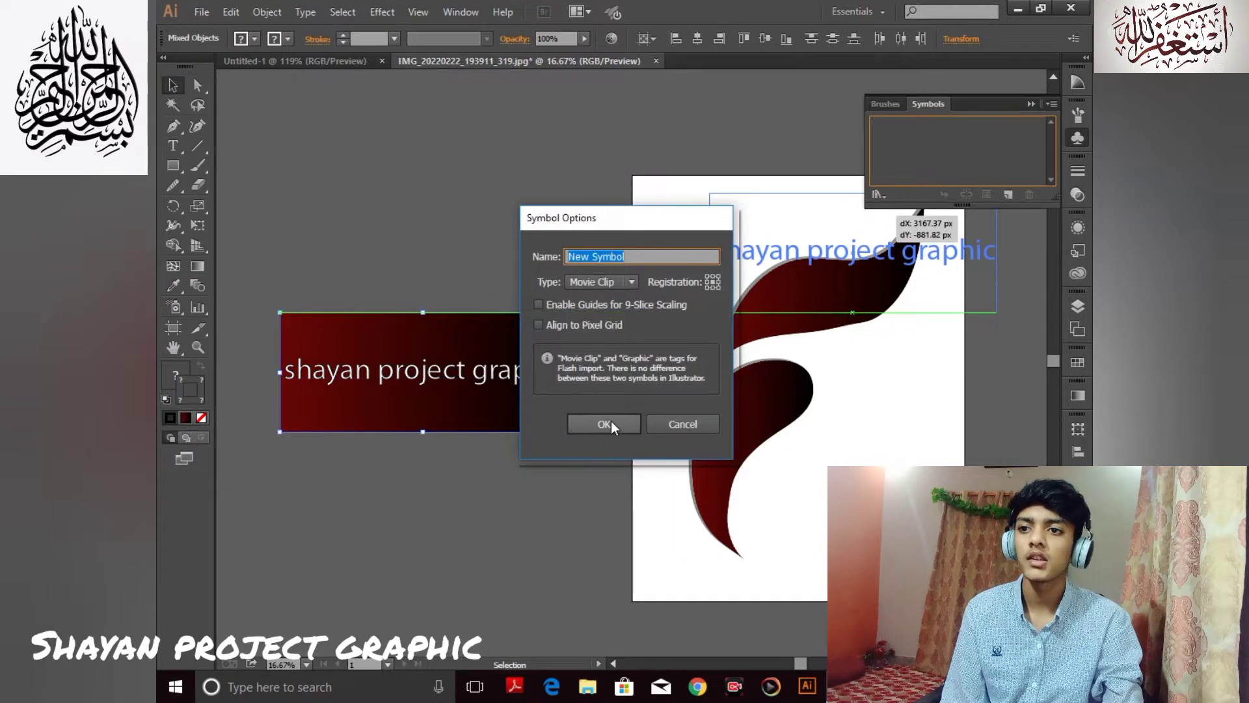
pyautogui.press('XF86AudioMute')
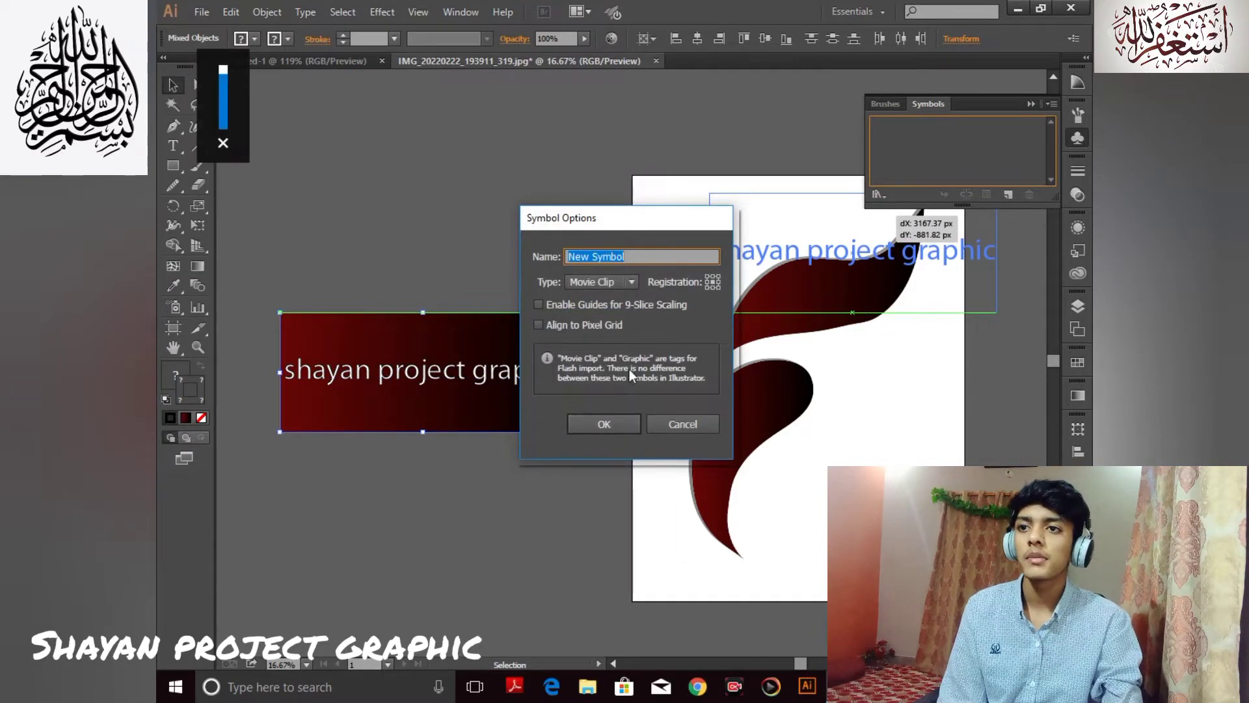
pyautogui.click(610, 426)
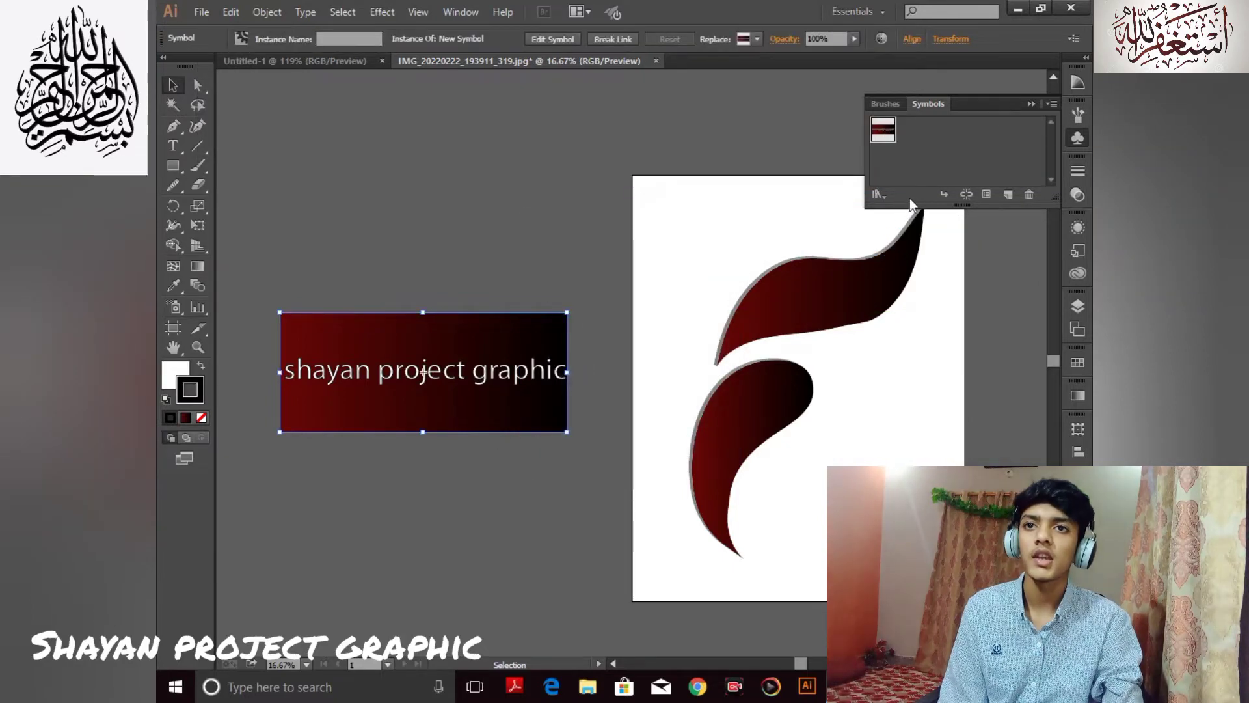
# Put away the symbols list and show the appearance attributes of the upper leaf
pyautogui.moveTo(440, 353); pyautogui.dragTo(378, 335)
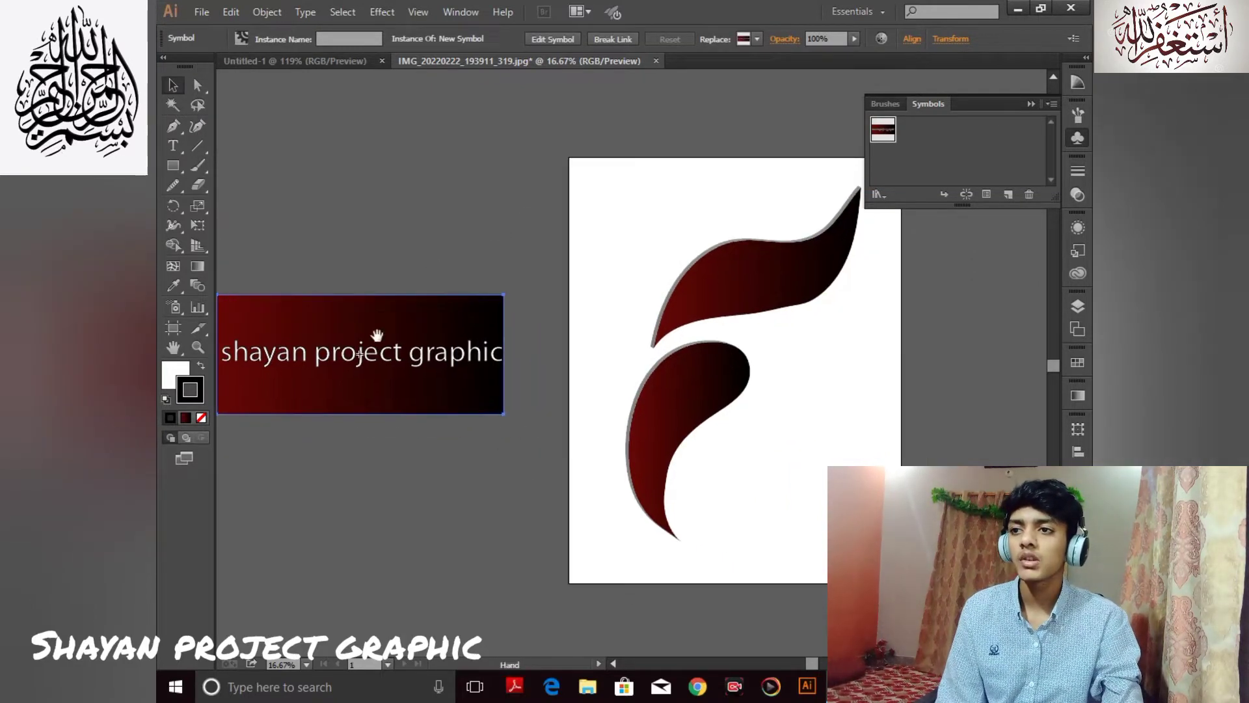
pyautogui.moveTo(670, 323); pyautogui.dragTo(509, 314)
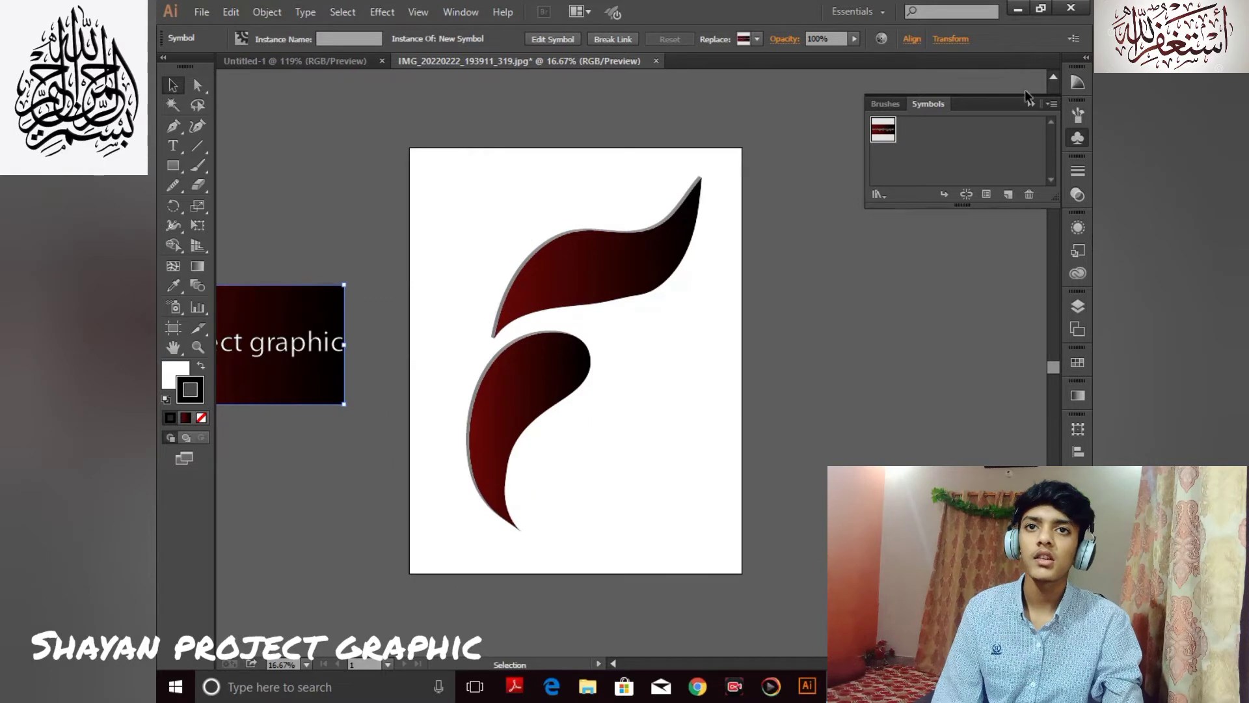
pyautogui.click(1031, 104)
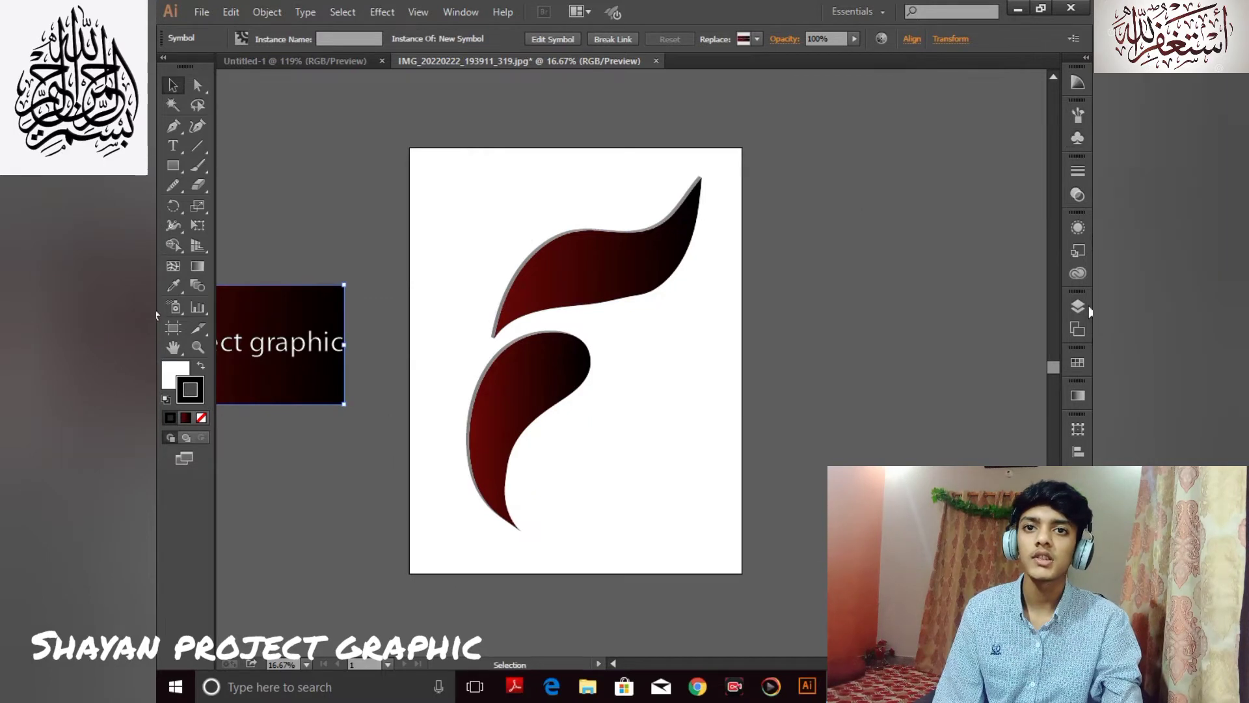
pyautogui.click(1077, 227)
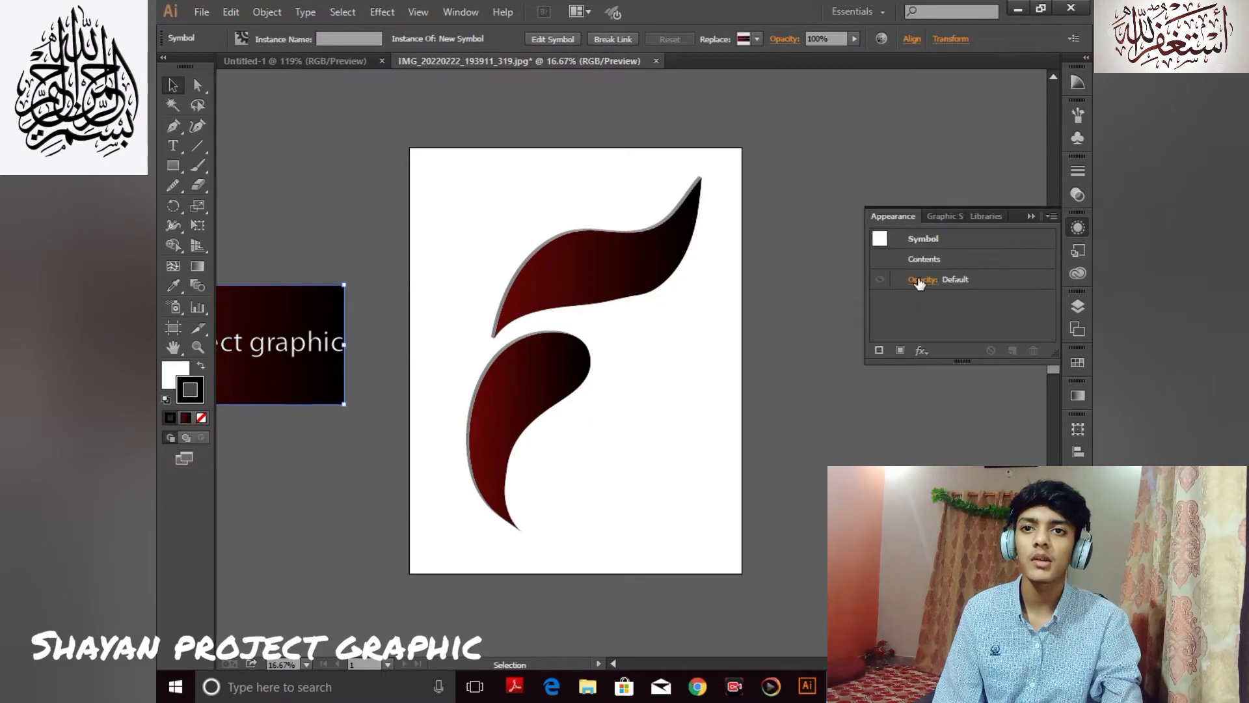
pyautogui.click(919, 280)
pyautogui.click(796, 382)
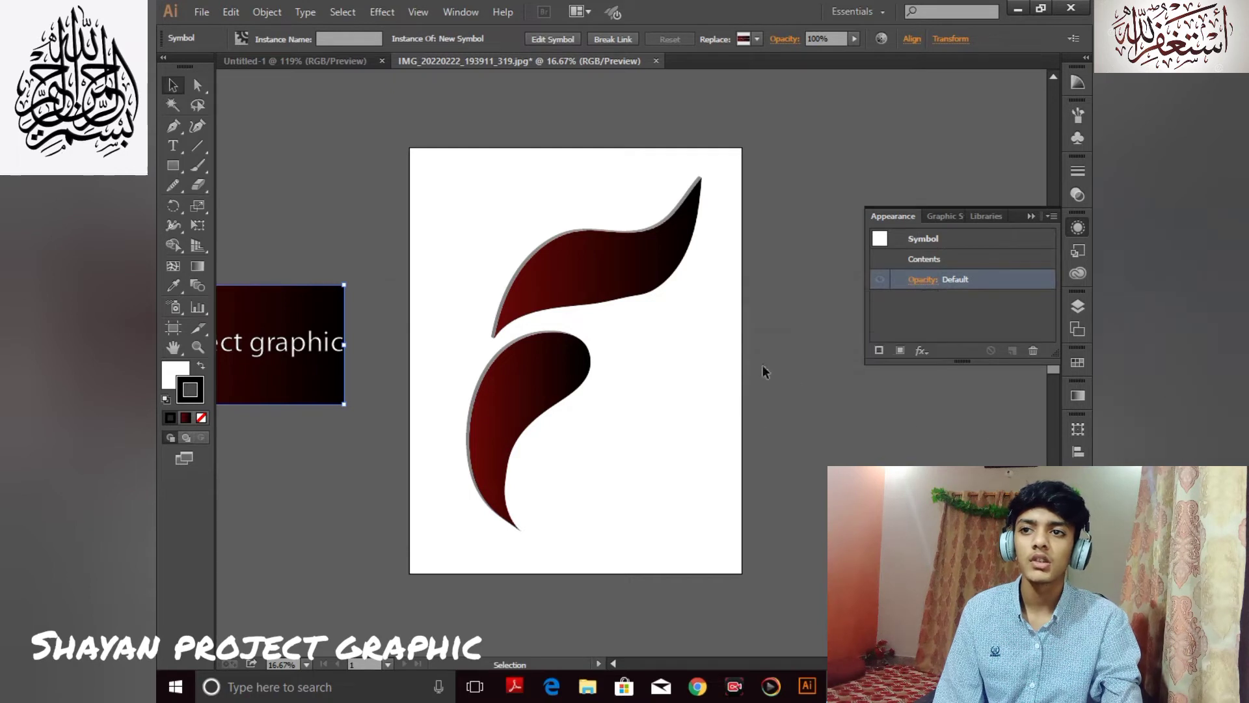
pyautogui.click(410, 229)
pyautogui.moveTo(432, 189); pyautogui.dragTo(742, 446)
pyautogui.click(694, 281)
pyautogui.moveTo(577, 210); pyautogui.dragTo(659, 285)
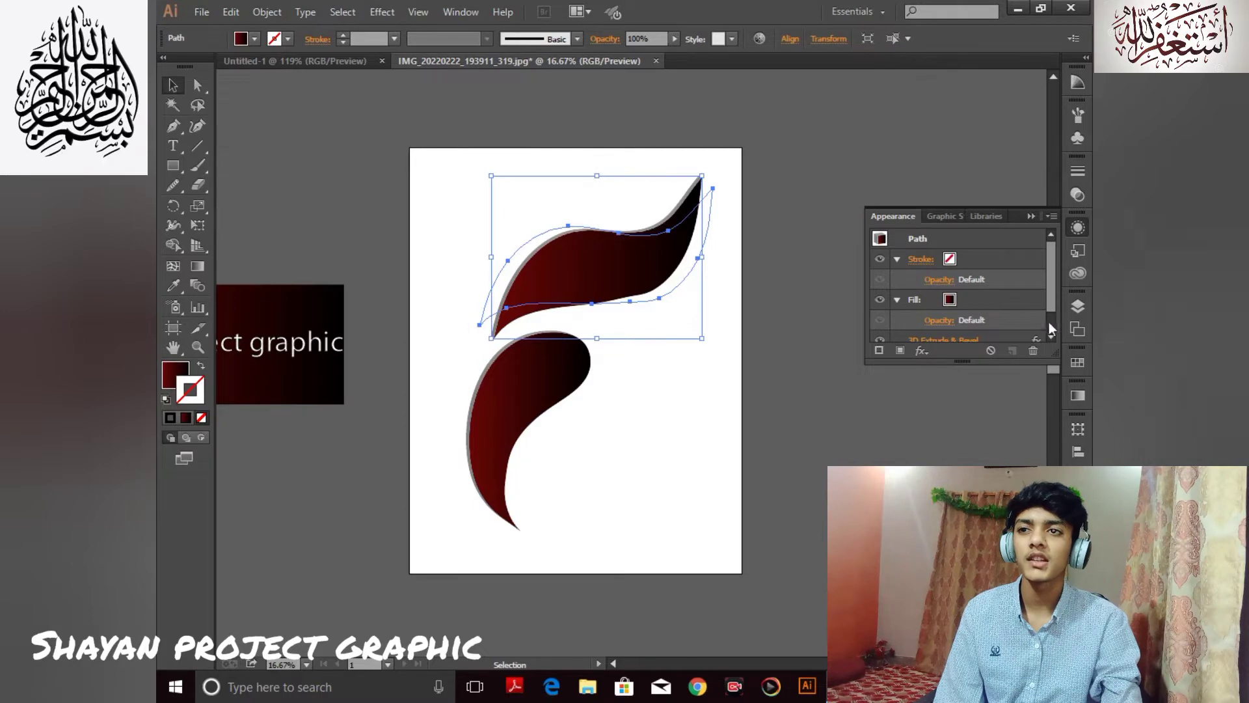
# Reopen the upper leaf's 3D Extrude & Bevel effect with expanded options and live preview, and start mapping art
pyautogui.click(979, 338)
pyautogui.click(858, 433)
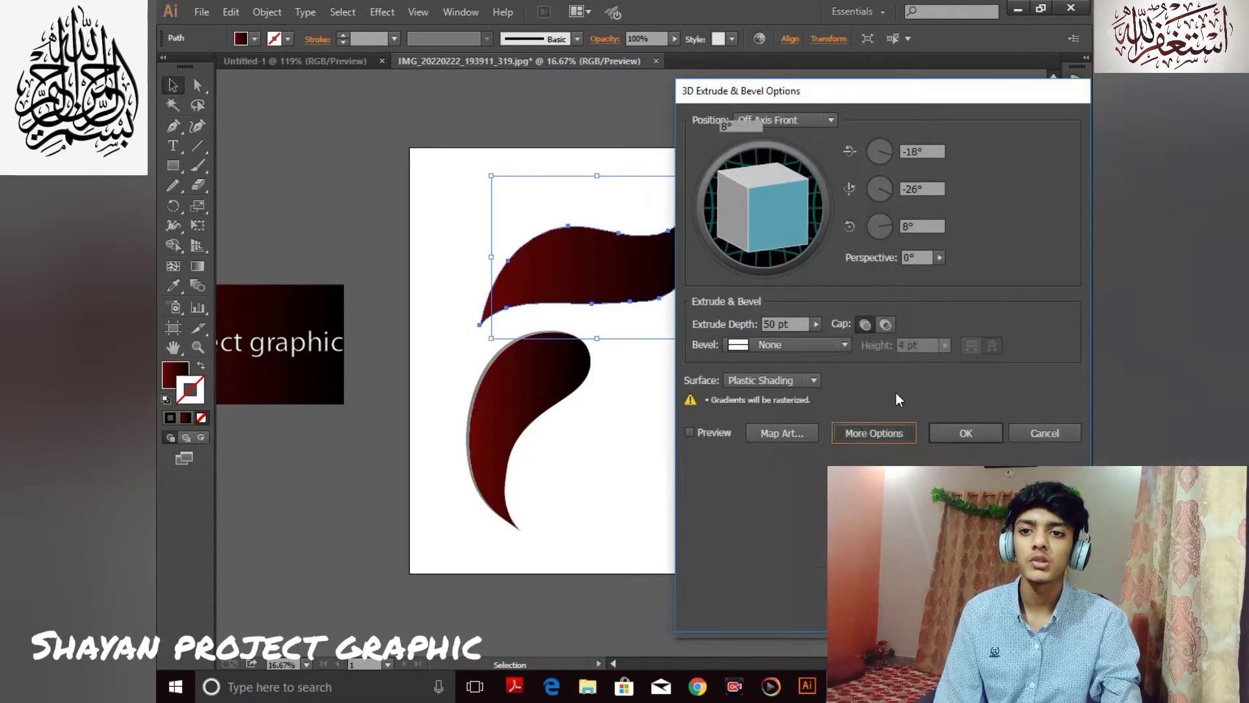
pyautogui.click(712, 614)
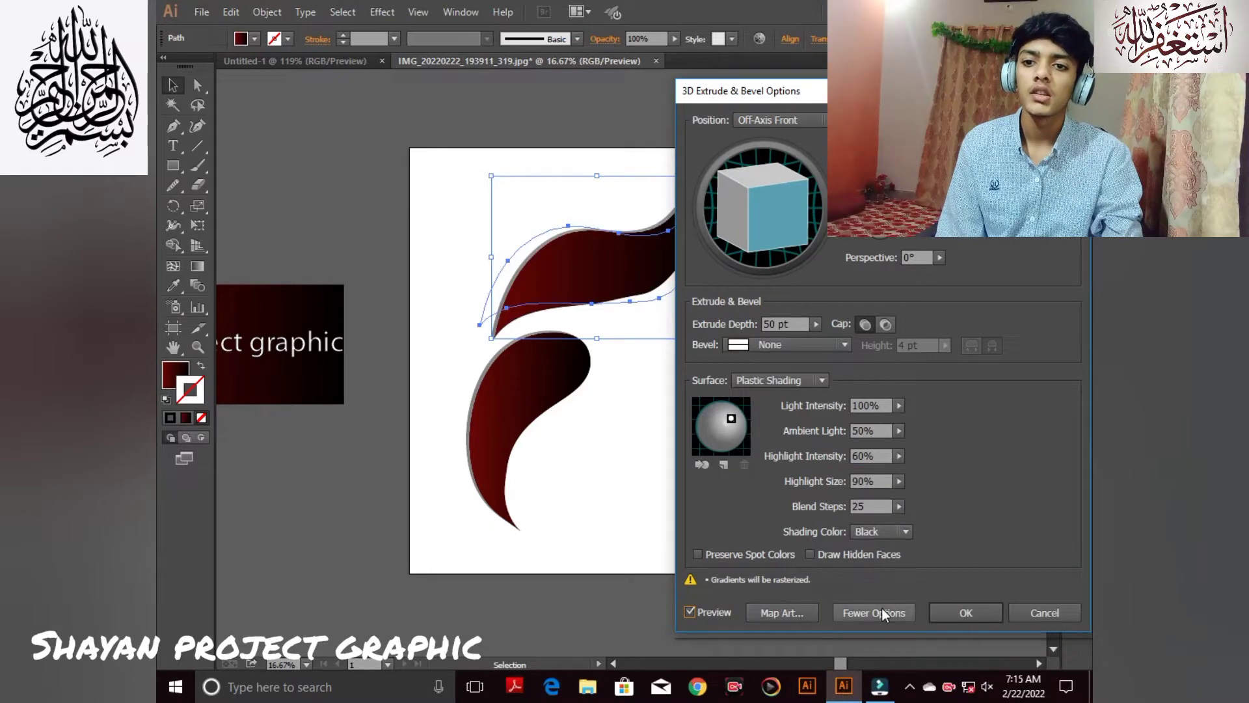
pyautogui.click(781, 613)
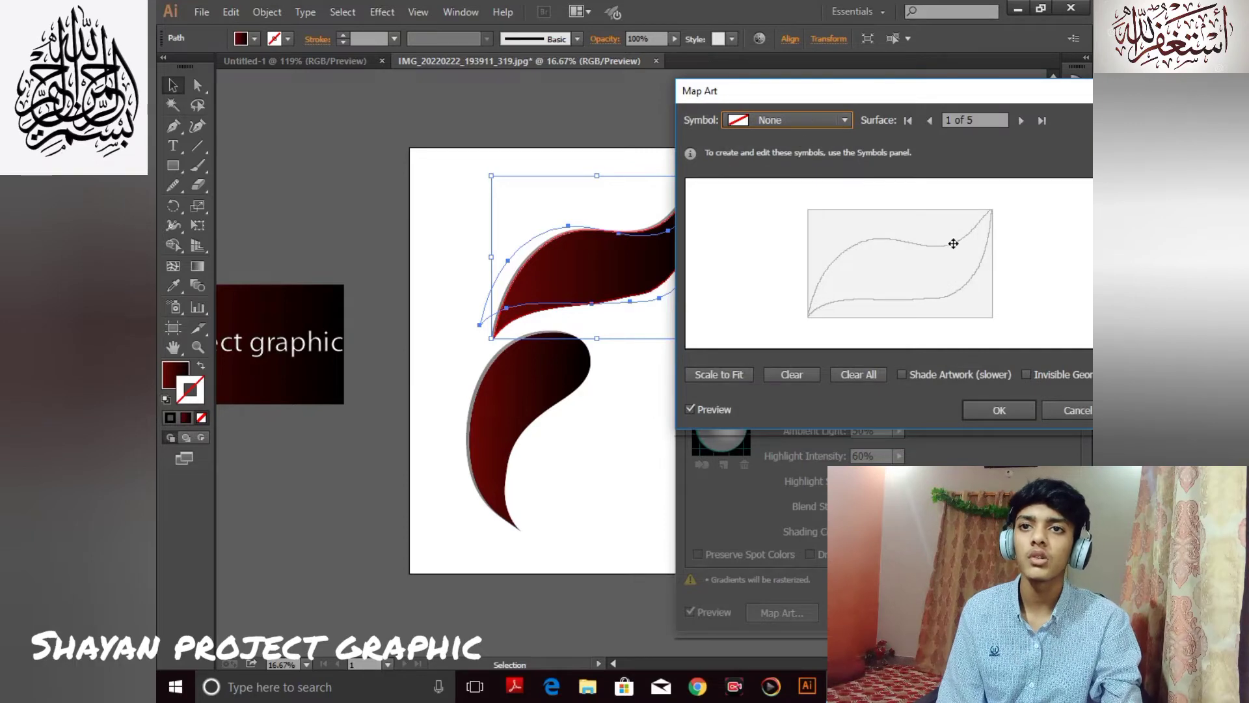
# Step through the upper leaf's surfaces and map New Symbol onto surface 2 of 5
pyautogui.click(1021, 121)
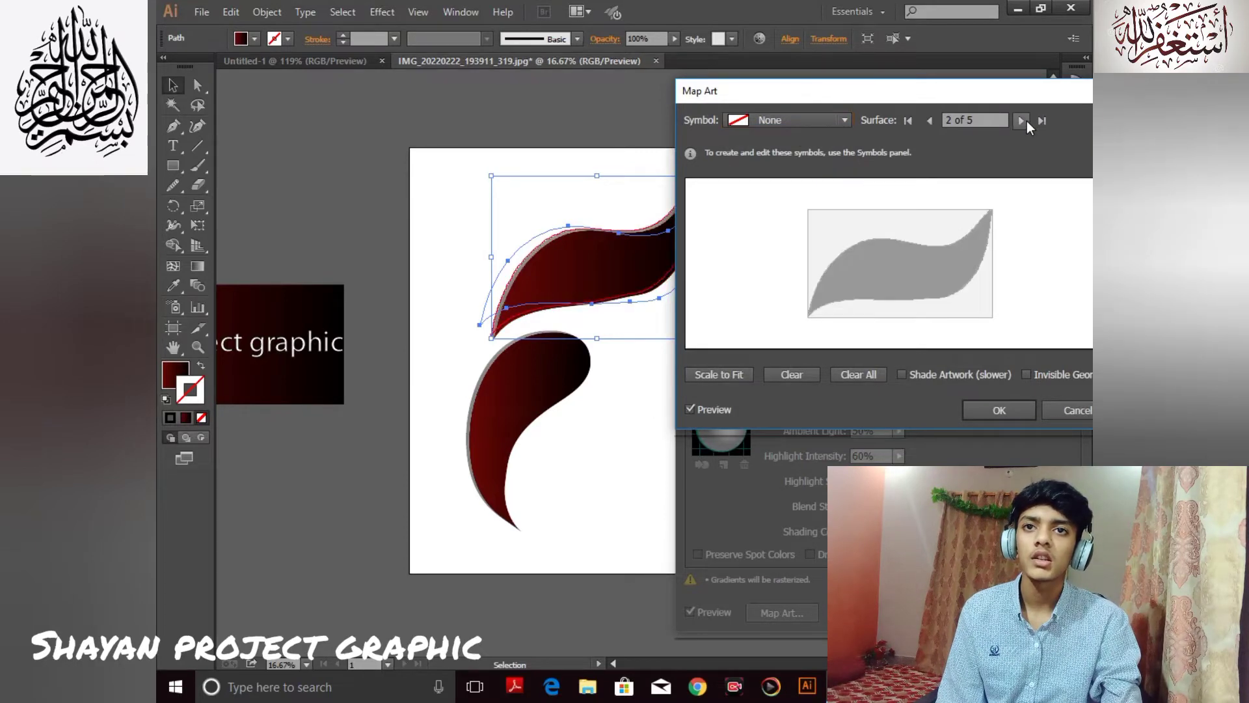
pyautogui.click(1021, 120)
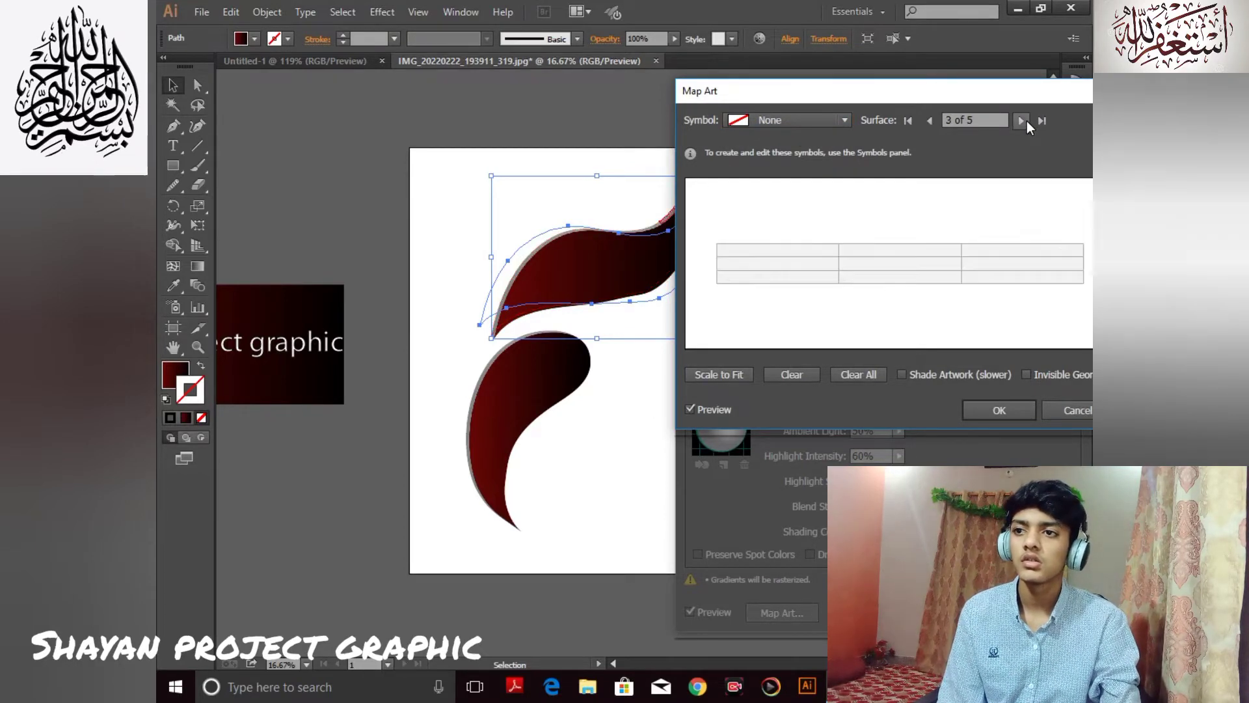
pyautogui.click(1022, 121)
pyautogui.click(1021, 120)
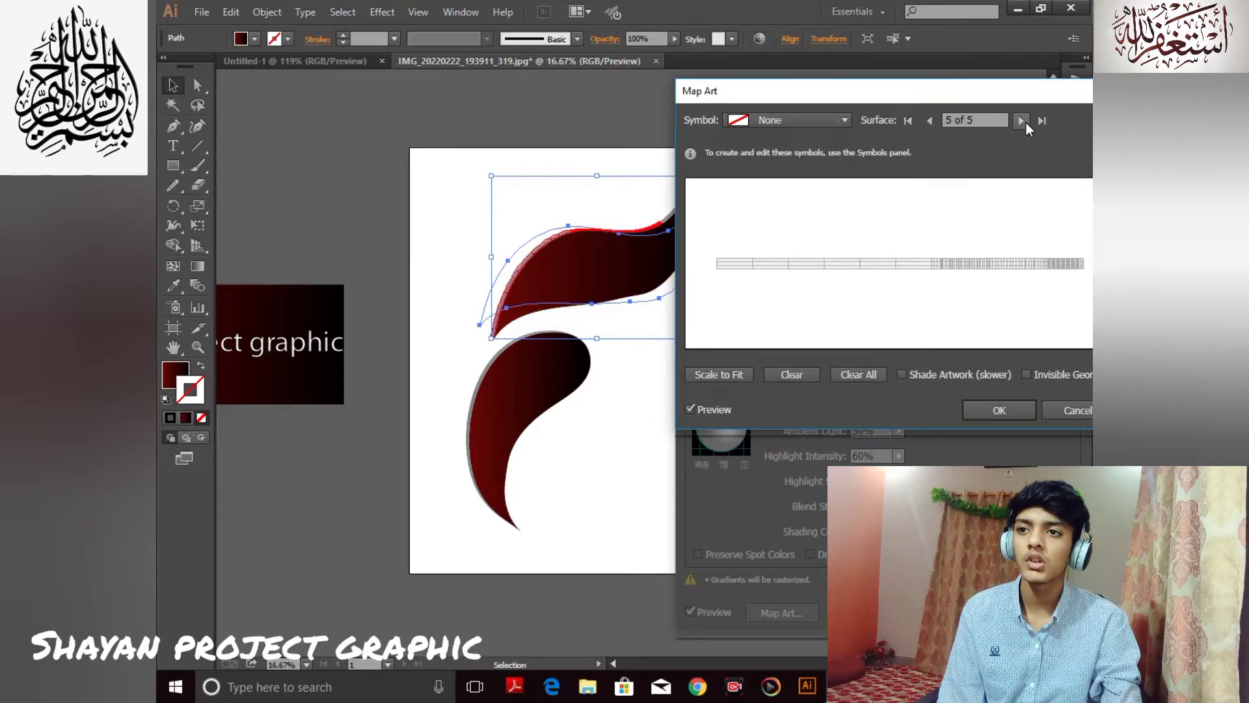
pyautogui.click(1021, 120)
pyautogui.click(1022, 120)
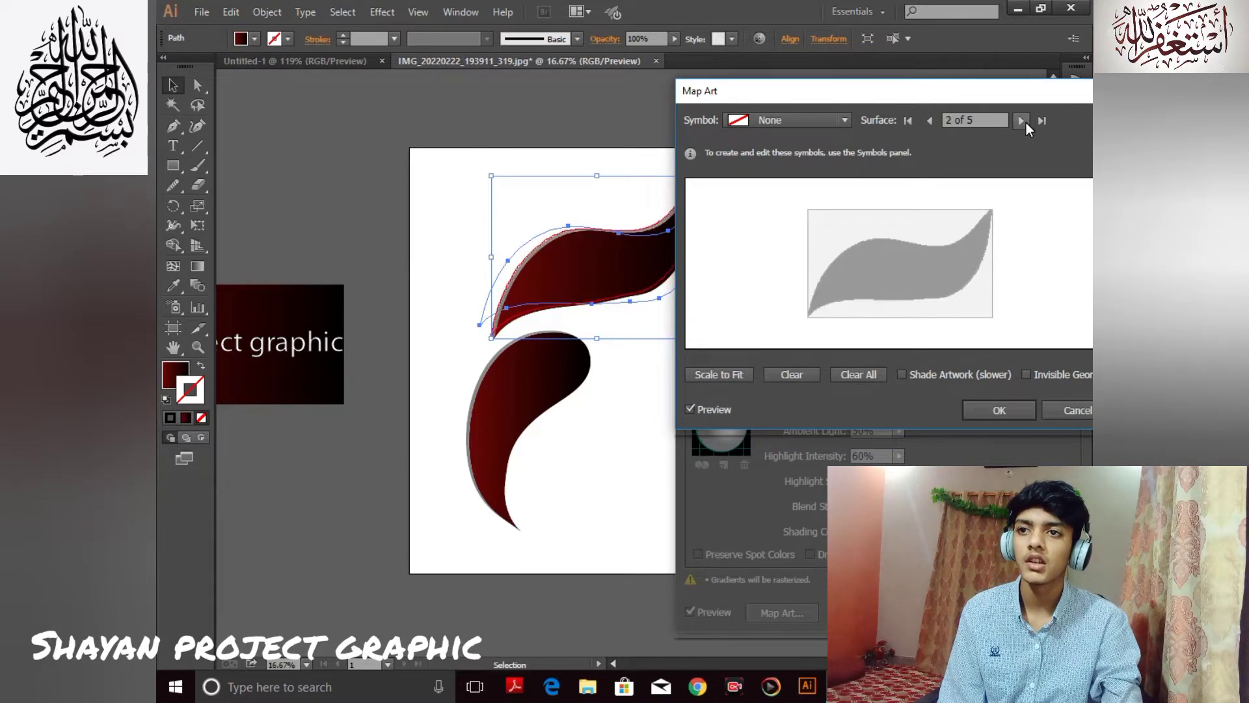
pyautogui.click(844, 120)
pyautogui.click(823, 155)
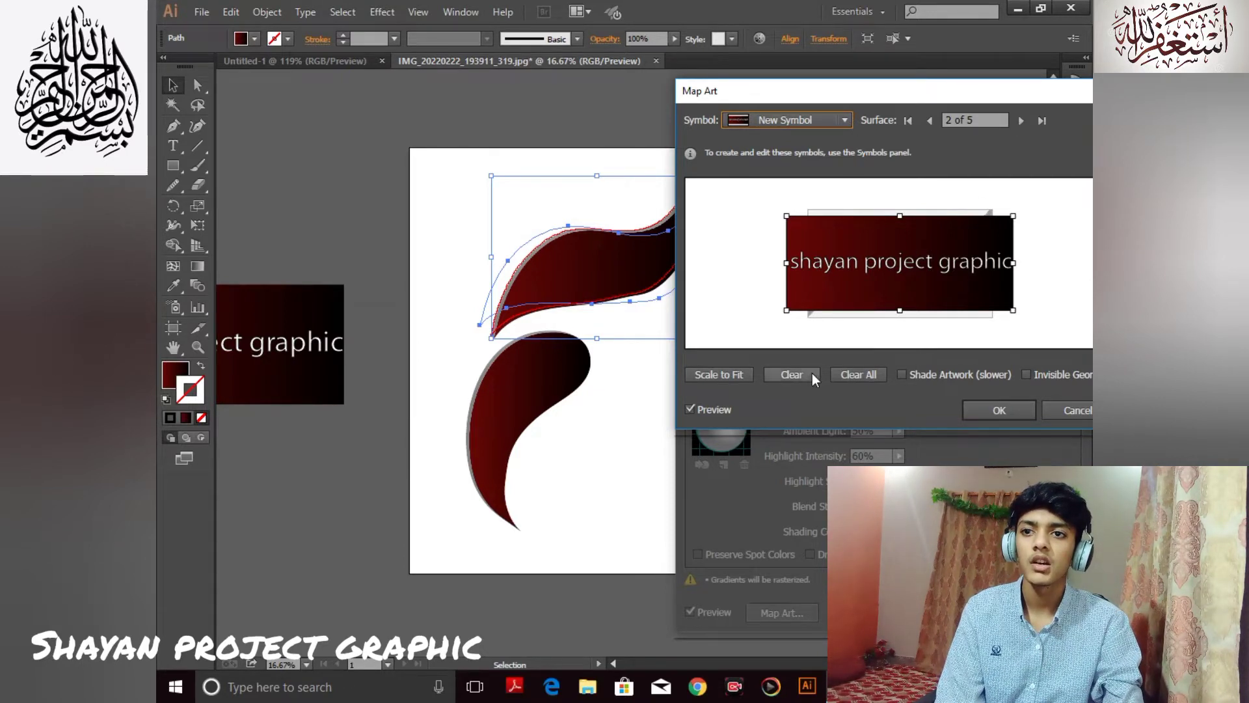
# Go on to surface 1 of 5 of the upper leaf and map New Symbol onto it
pyautogui.click(1020, 121)
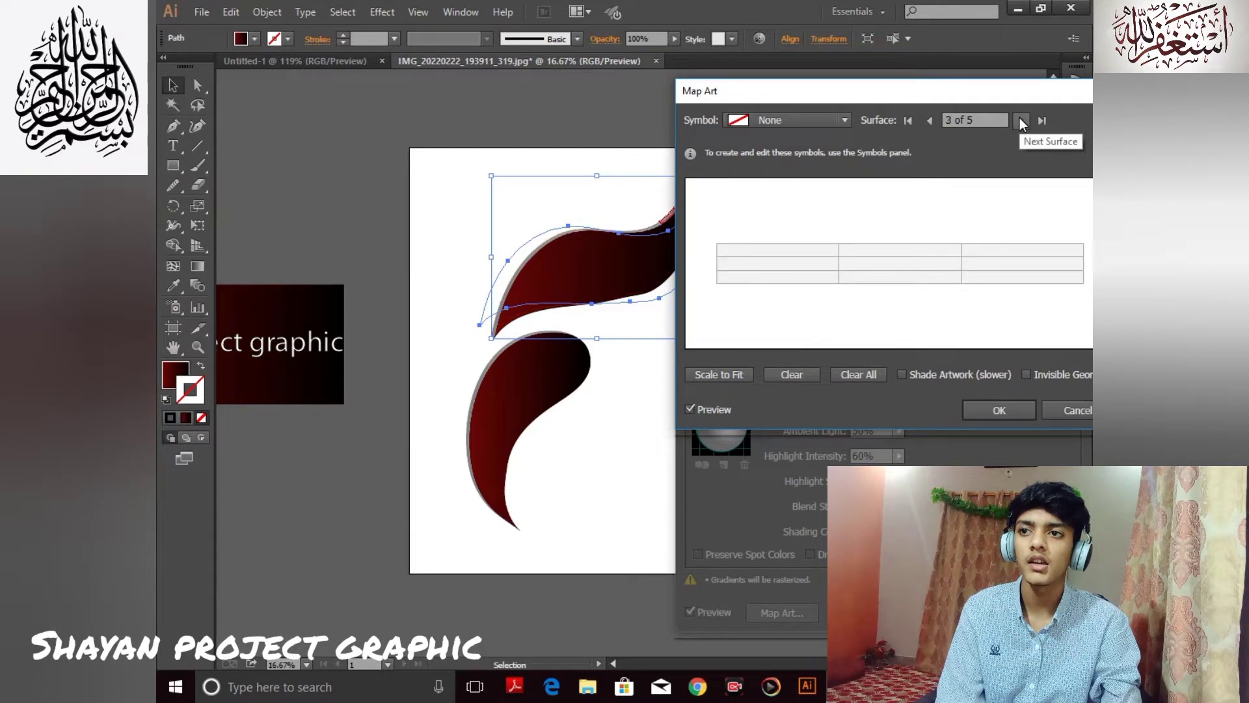
pyautogui.click(1020, 119)
pyautogui.click(1020, 120)
pyautogui.click(1020, 119)
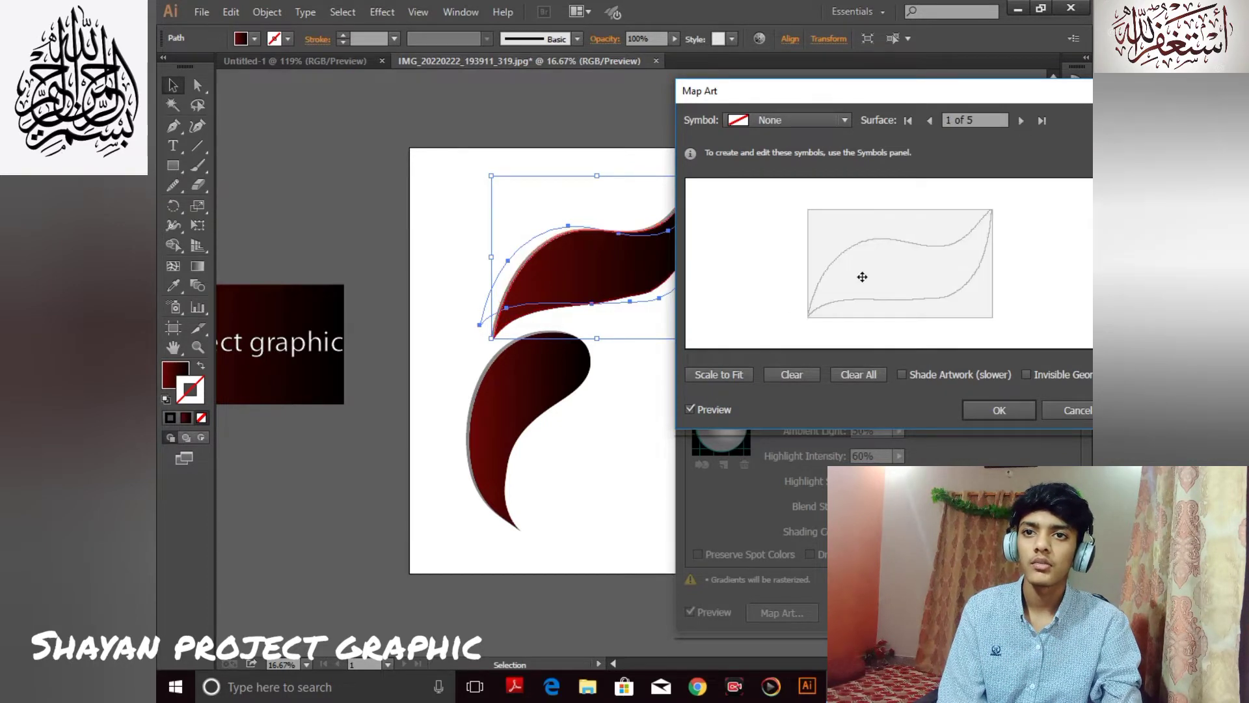
pyautogui.click(837, 124)
pyautogui.click(837, 162)
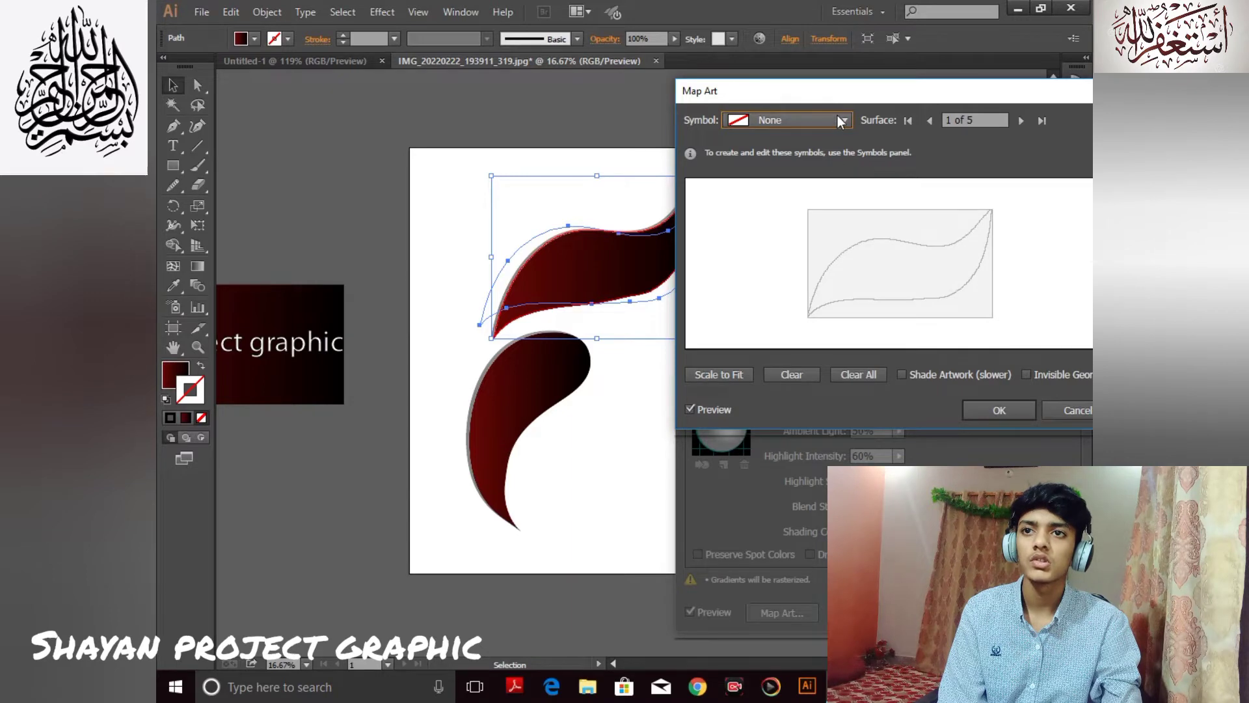
pyautogui.click(837, 117)
pyautogui.click(831, 154)
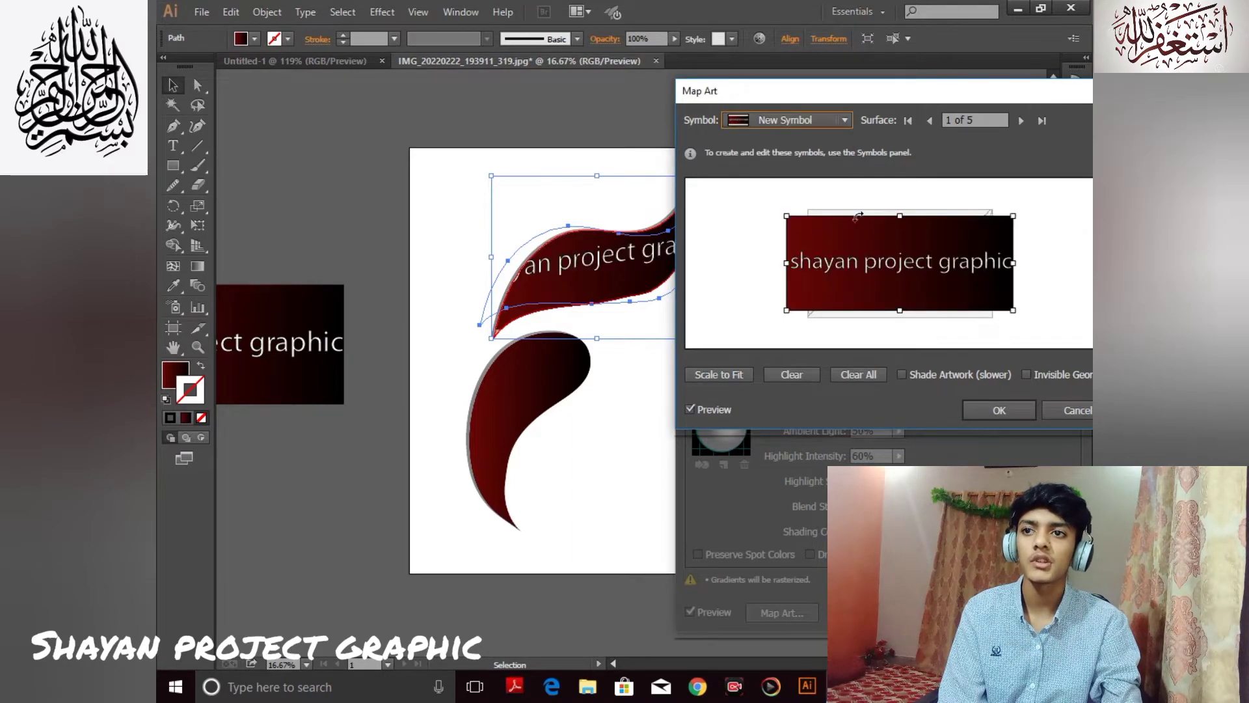
# Resize the mapped symbol on surface 1 so its edges match the bounds of the surface
pyautogui.moveTo(786, 263); pyautogui.dragTo(809, 267)
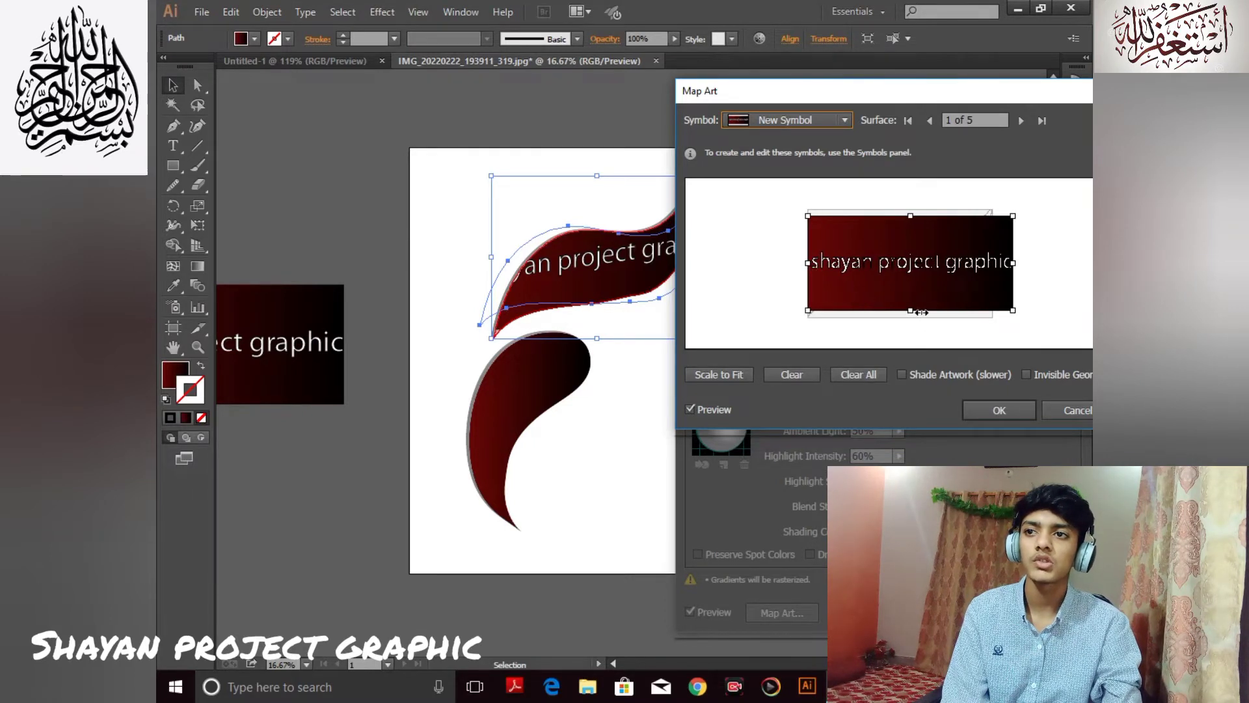
pyautogui.moveTo(913, 311); pyautogui.dragTo(912, 315)
pyautogui.moveTo(914, 217); pyautogui.dragTo(912, 210)
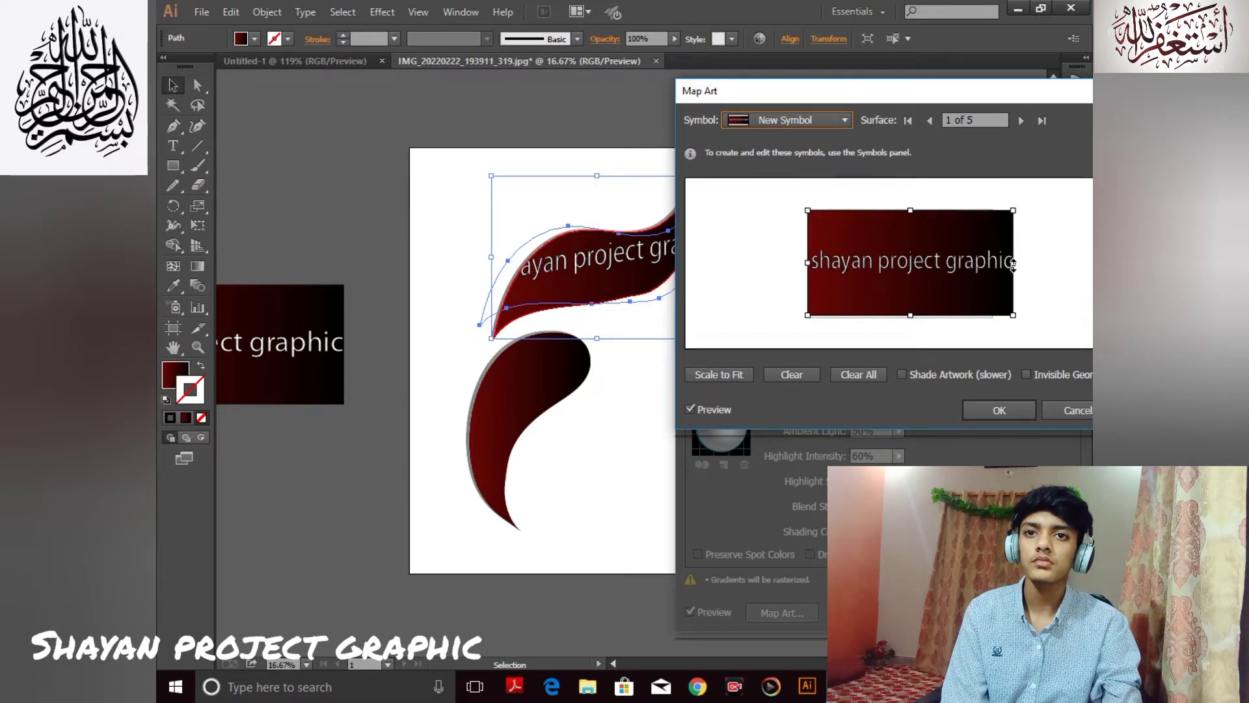
pyautogui.moveTo(1013, 265); pyautogui.dragTo(993, 254)
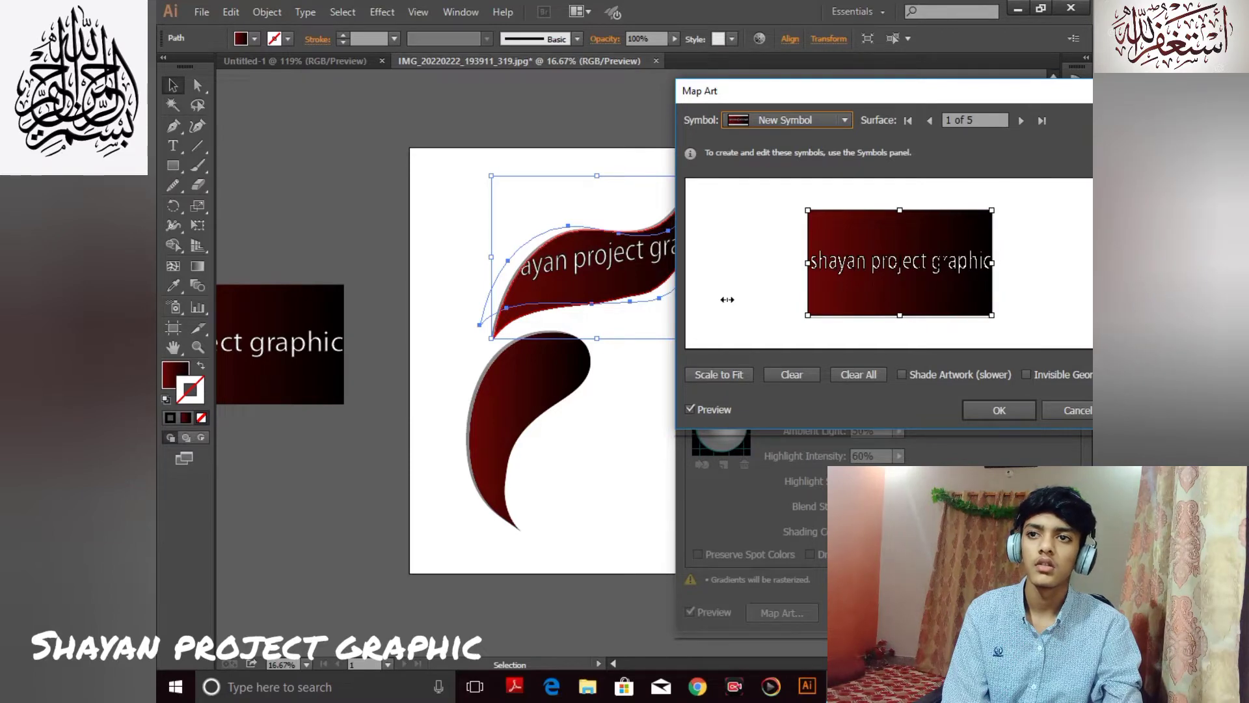
pyautogui.moveTo(802, 91); pyautogui.dragTo(769, 317)
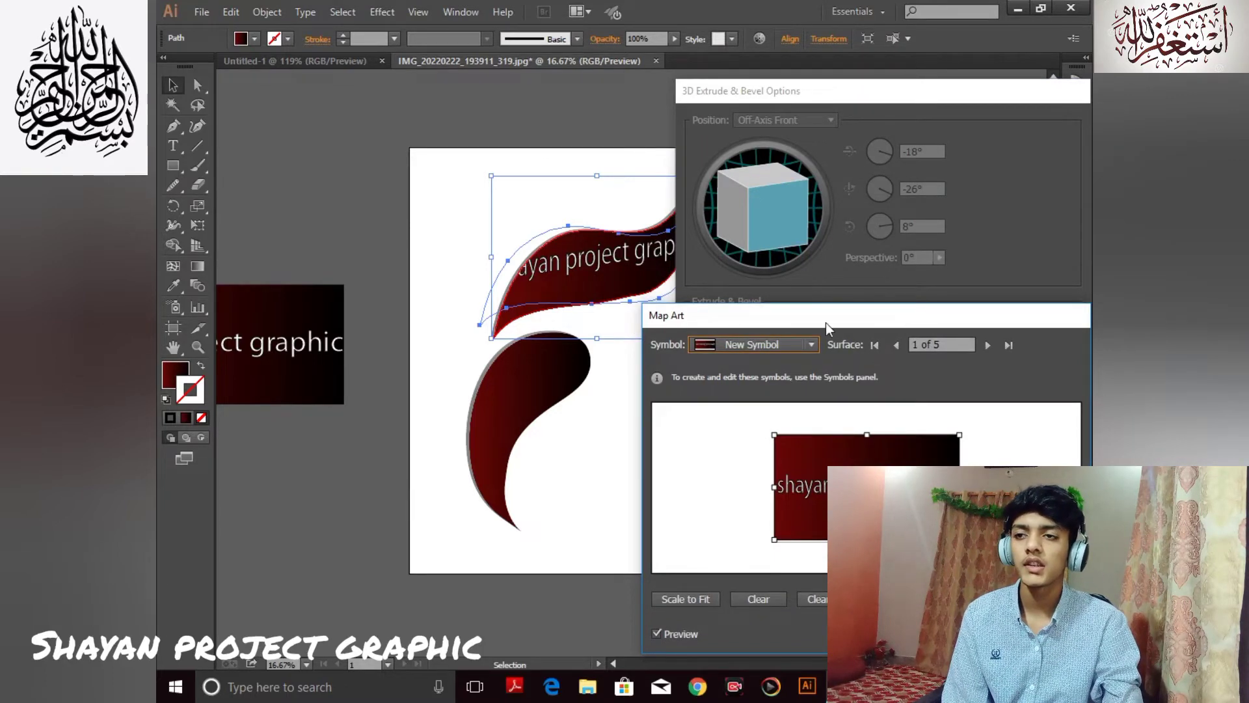
pyautogui.moveTo(810, 316); pyautogui.dragTo(866, 77)
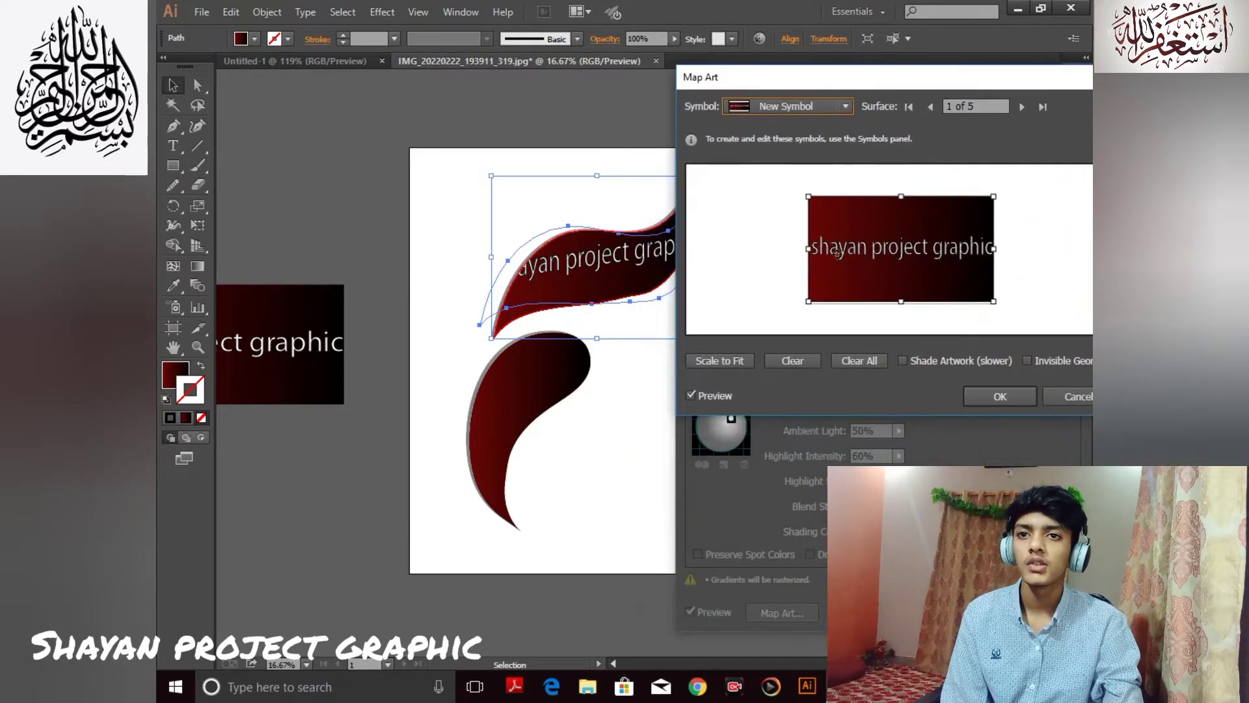
# Shift the mapped symbol slightly down on surface 1 and rotate it slightly counterclockwise to follow the leaf's slope
pyautogui.moveTo(861, 263)
pyautogui.mouseDown()
pyautogui.moveTo(870, 259)
pyautogui.moveTo(867, 275)
pyautogui.mouseUp()
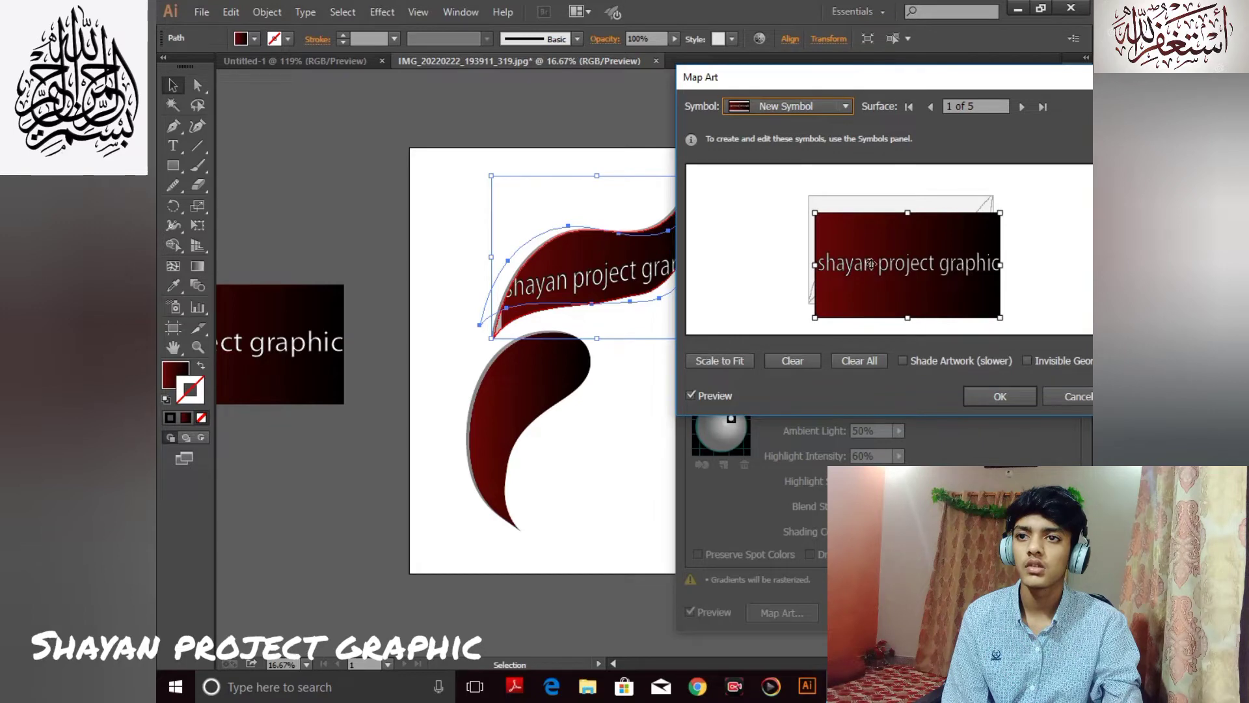
pyautogui.moveTo(1008, 324); pyautogui.dragTo(1011, 301)
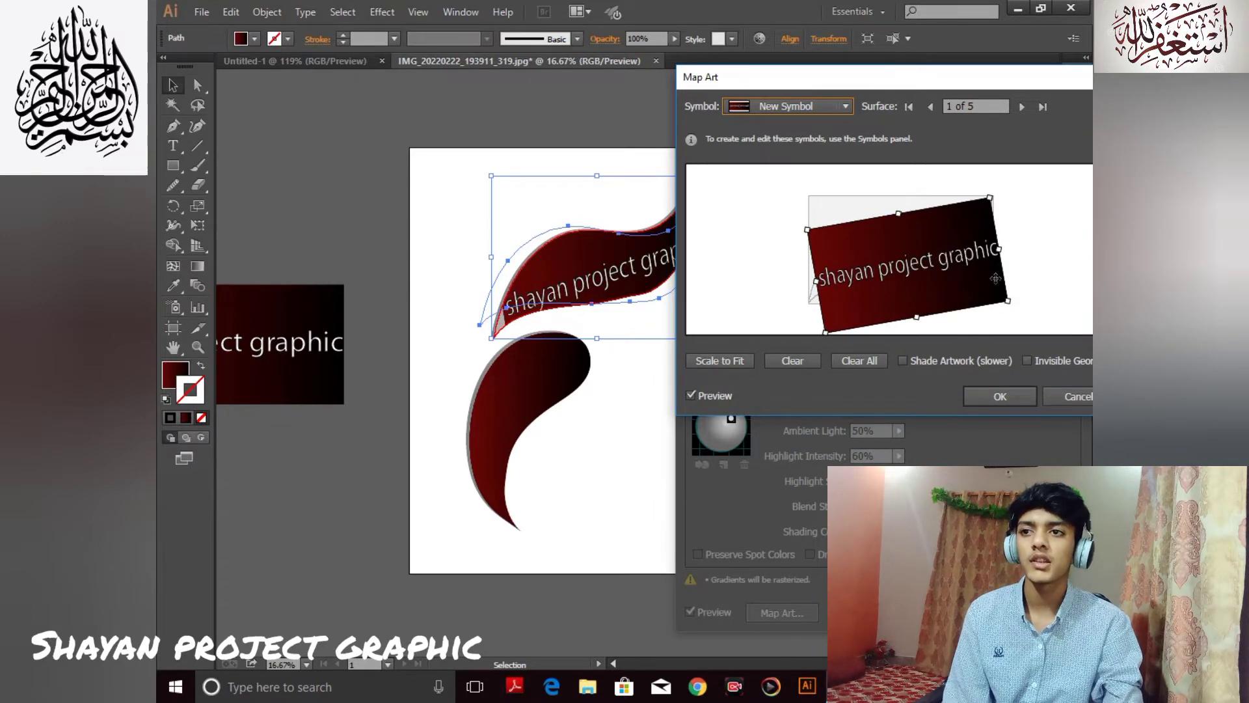
pyautogui.moveTo(968, 263); pyautogui.dragTo(967, 240)
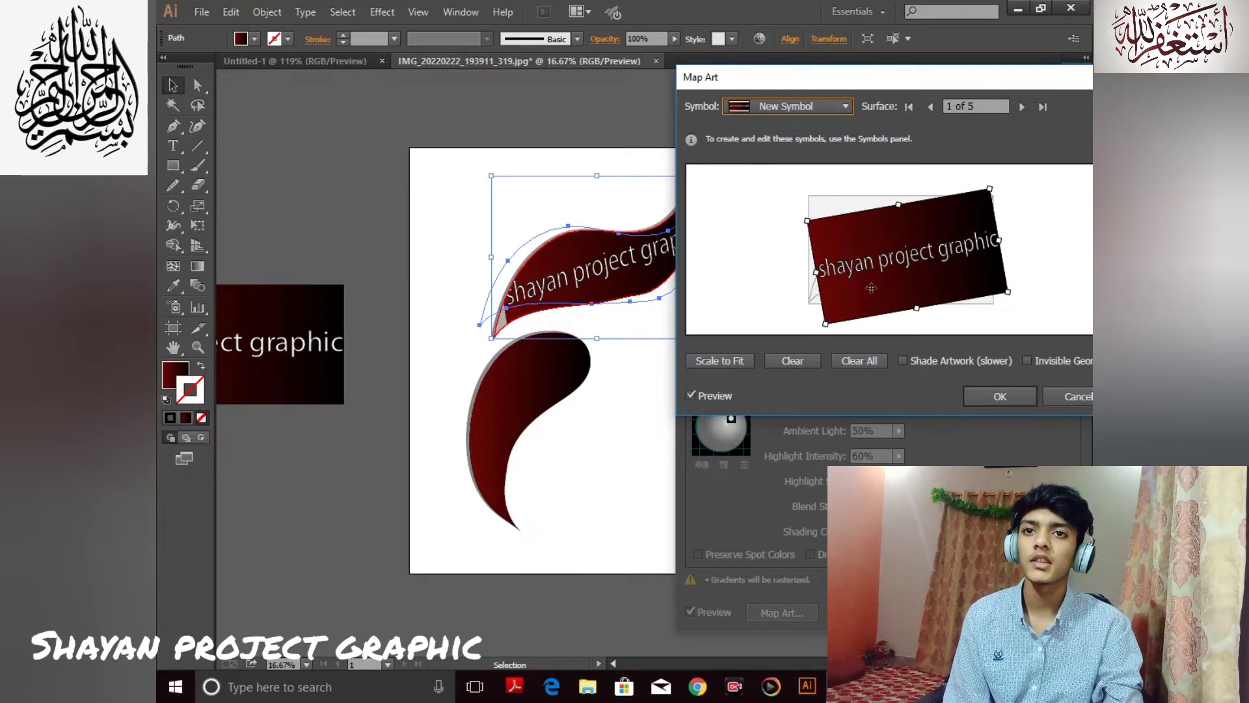
# Enlarge the rotated symbol slightly on surface 1 and apply the mapped art and 3D effect to the upper leaf
pyautogui.moveTo(819, 272); pyautogui.dragTo(875, 275)
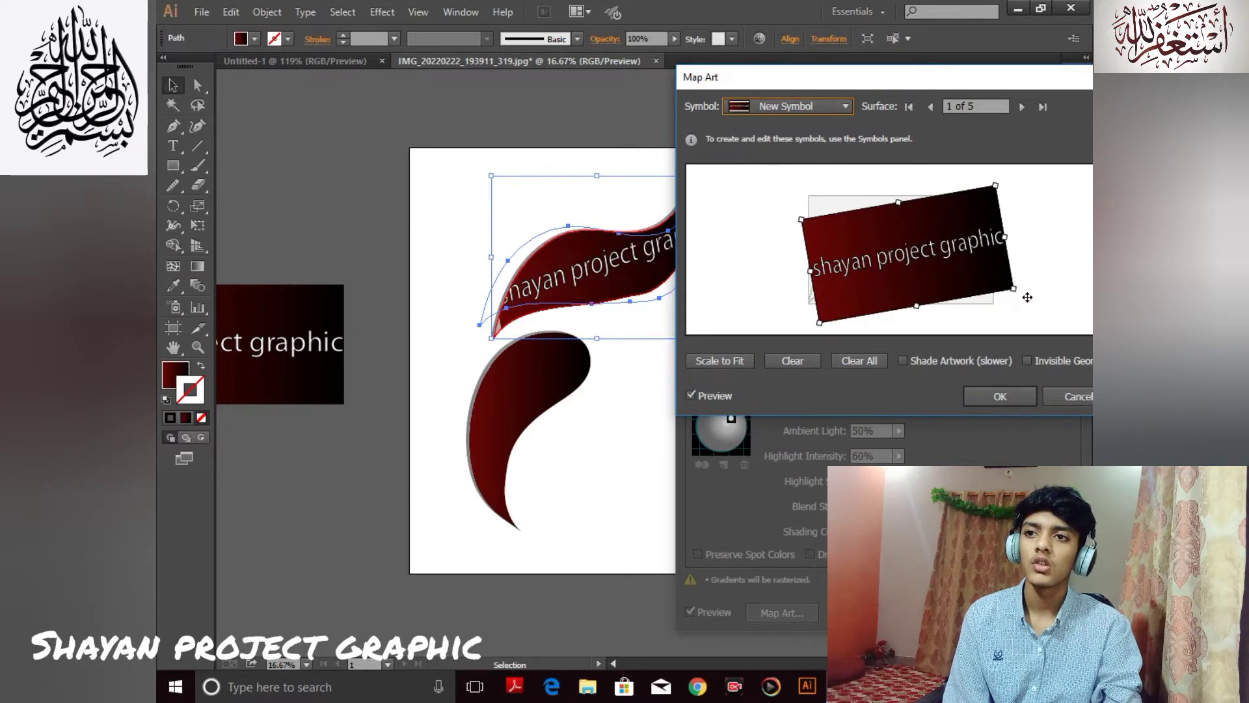
pyautogui.moveTo(1017, 289); pyautogui.dragTo(1026, 297)
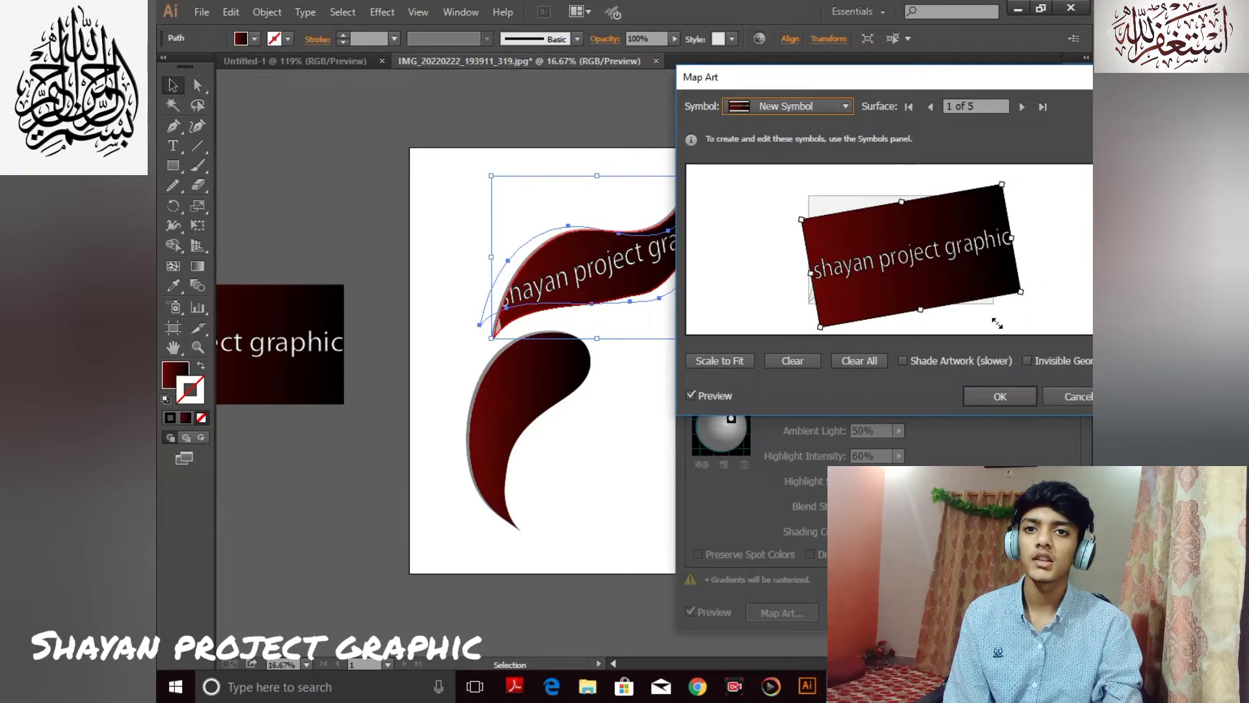
pyautogui.click(1000, 396)
pyautogui.click(930, 613)
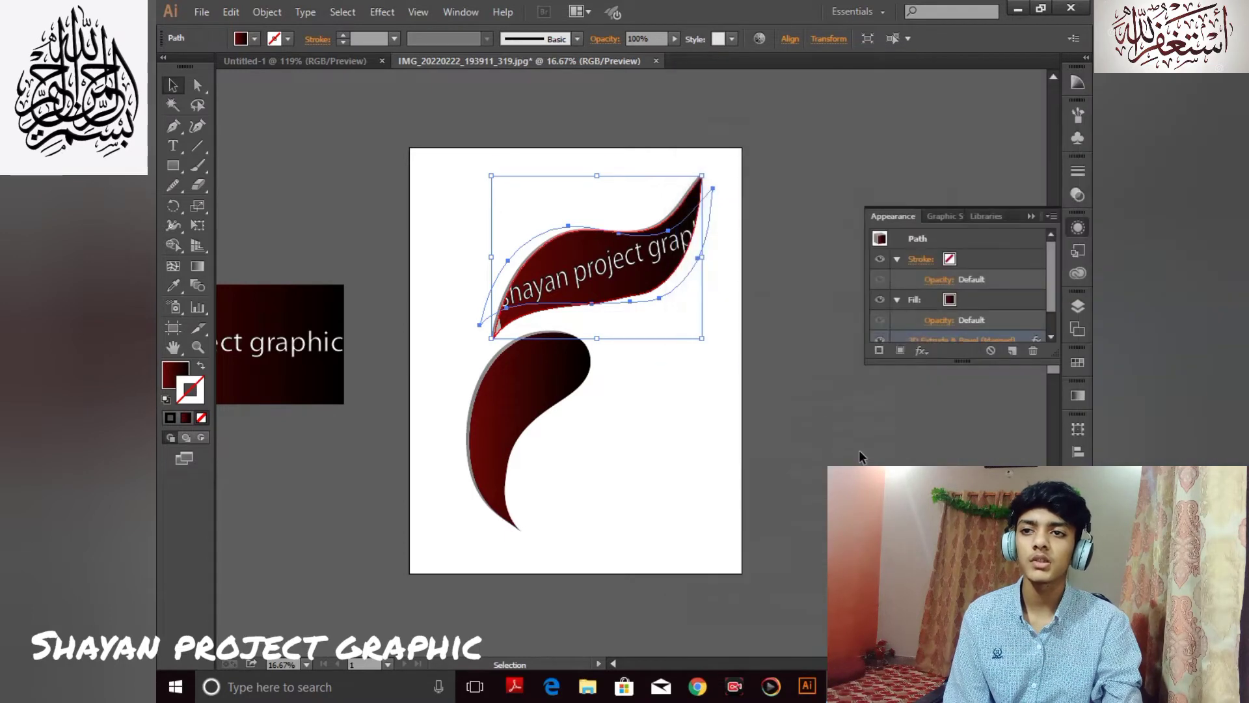
# Examine up close how the mapped text sits on the upper leaf's front face
pyautogui.click(1035, 212)
pyautogui.click(867, 251)
pyautogui.scroll(4, 872, 218)
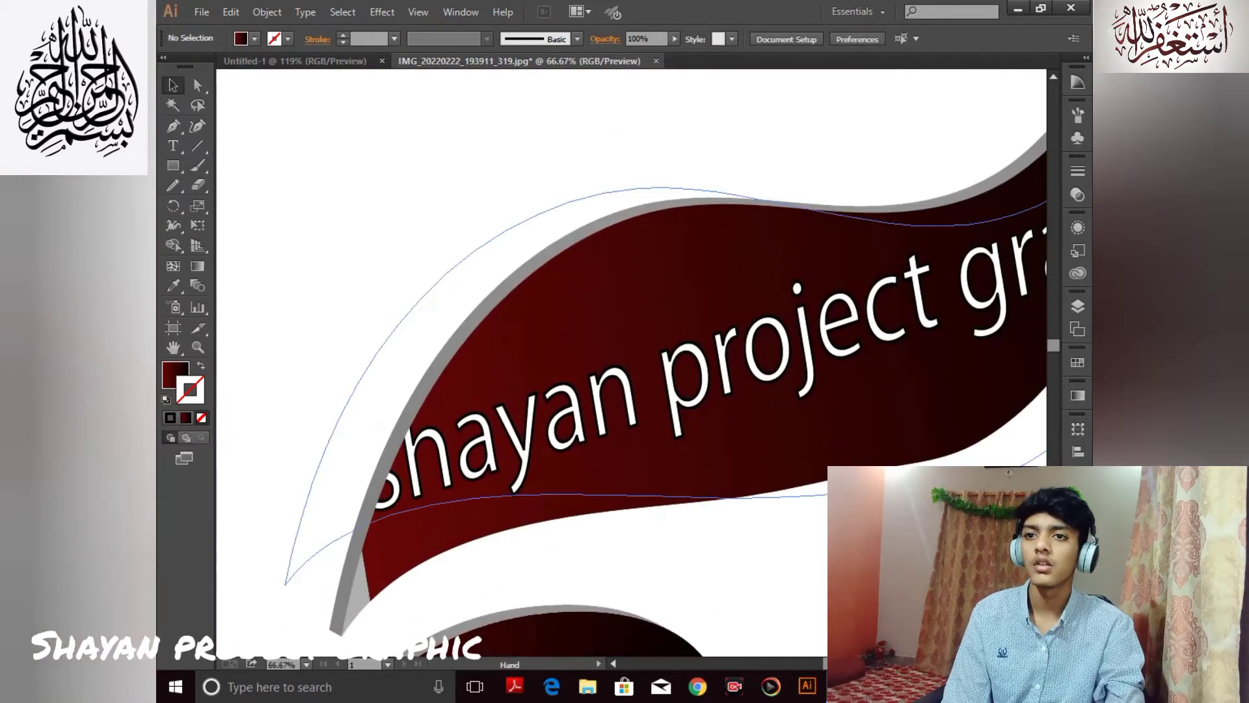
pyautogui.moveTo(897, 515); pyautogui.dragTo(794, 302)
pyautogui.click(463, 244)
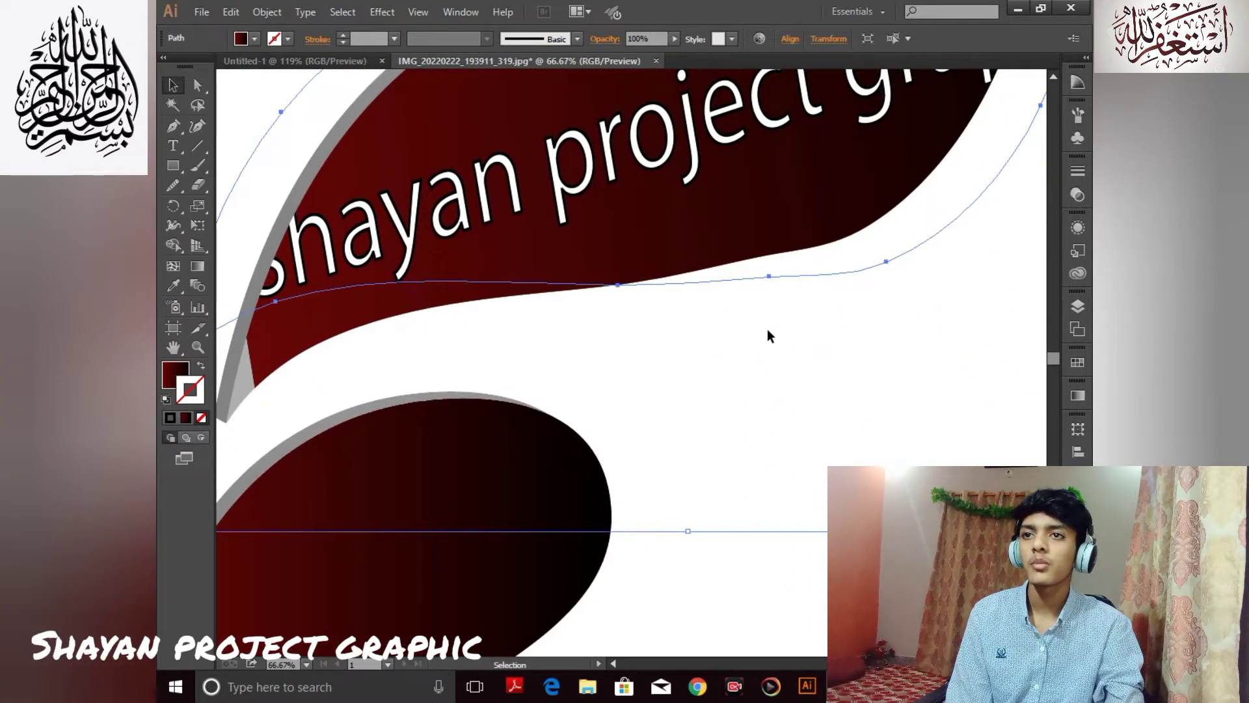
pyautogui.scroll(1, 785, 352)
pyautogui.scroll(-2, 795, 354)
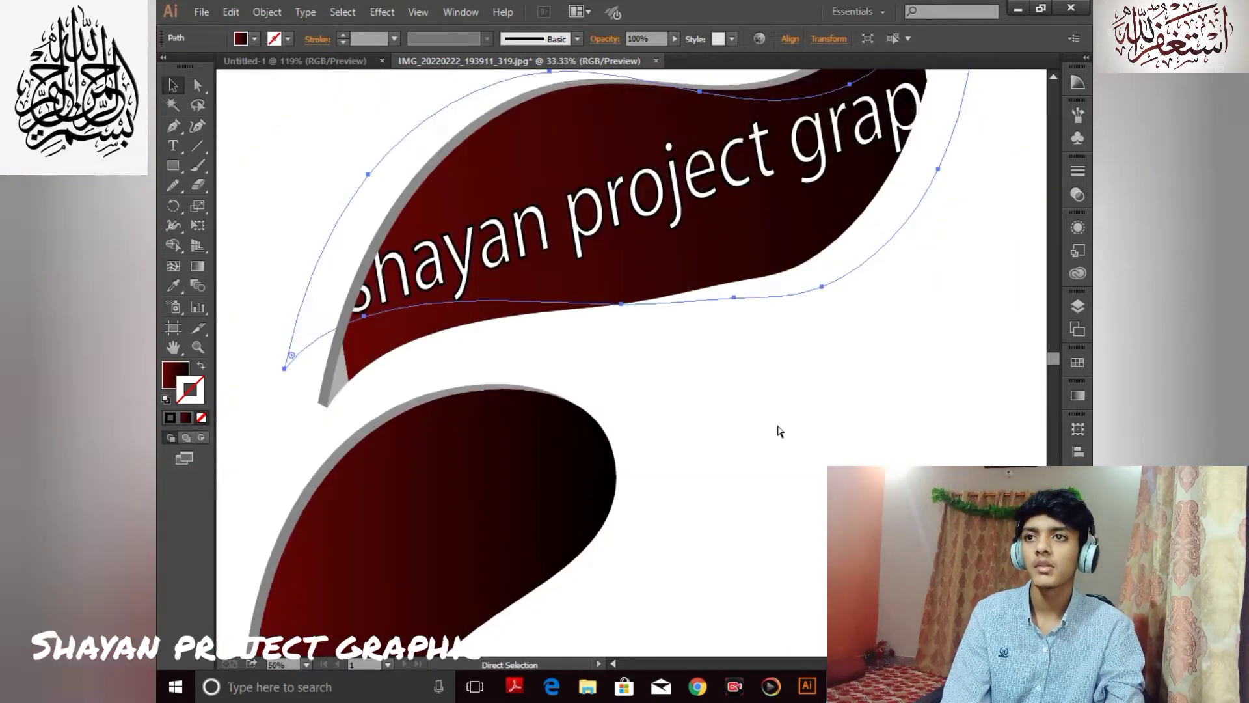
pyautogui.scroll(-3, 783, 417)
pyautogui.press('v')
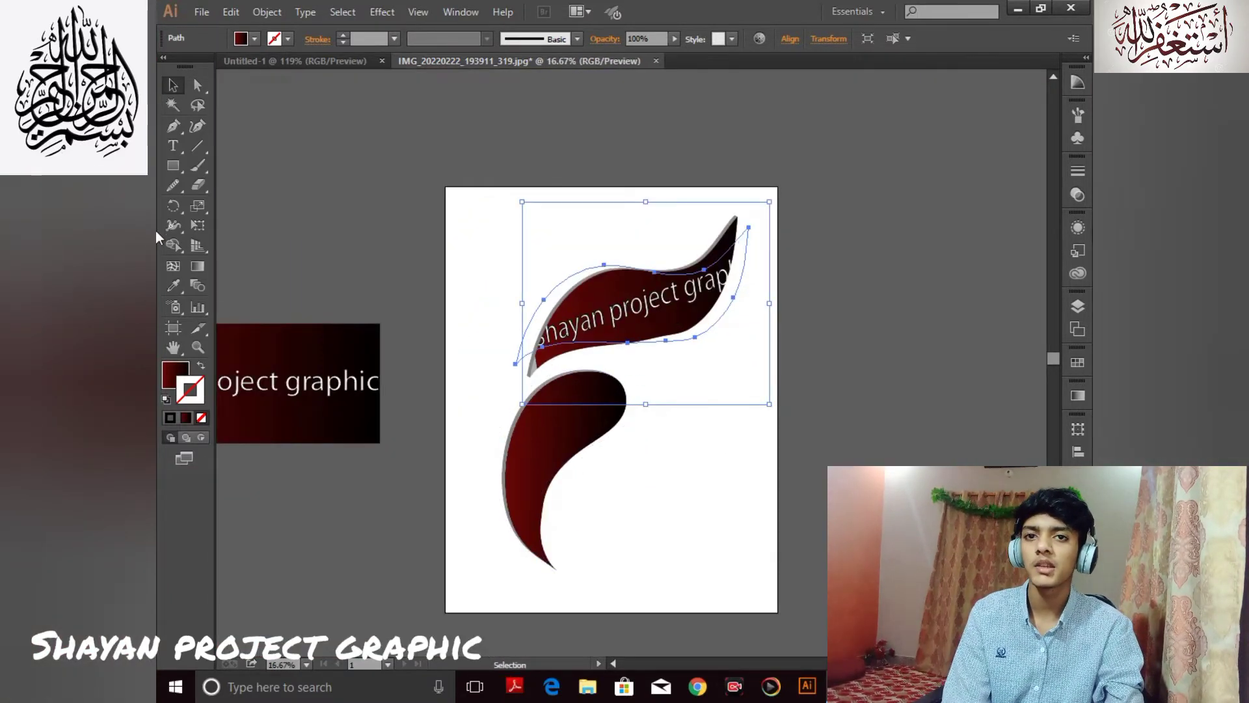
# Deselect the upper leaf and put away its appearance attributes
pyautogui.click(1085, 226)
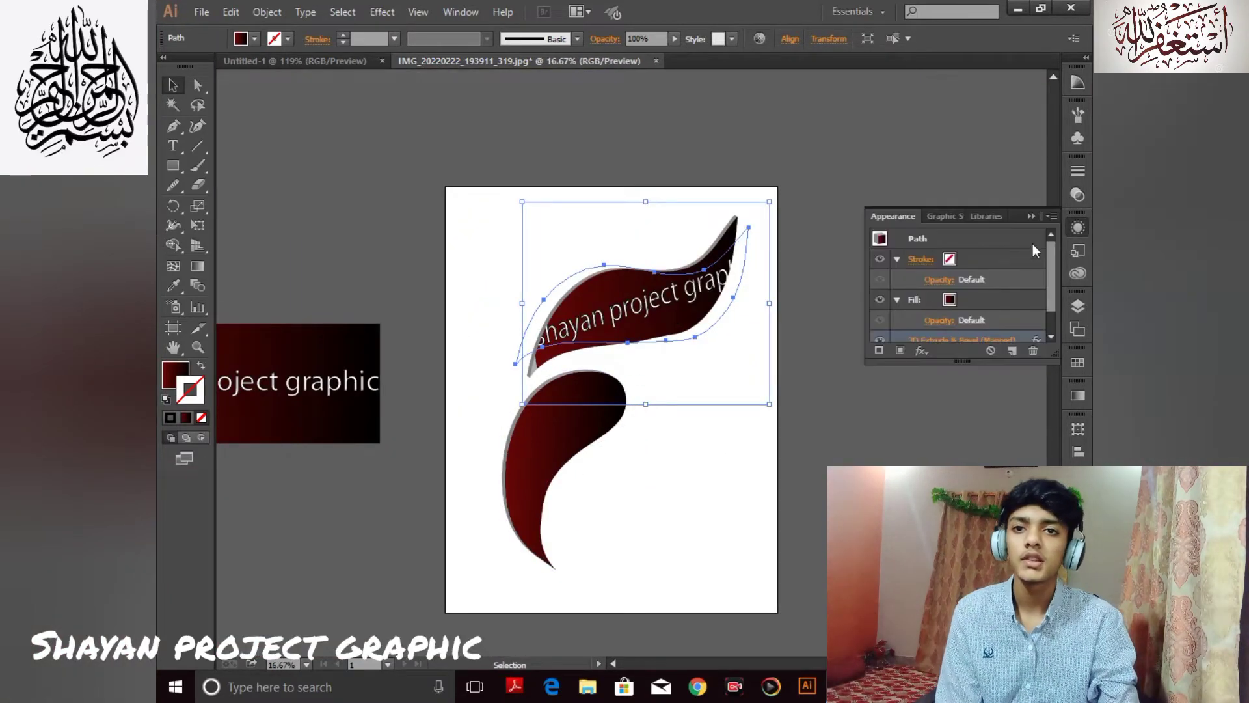
pyautogui.click(740, 163)
pyautogui.click(1031, 217)
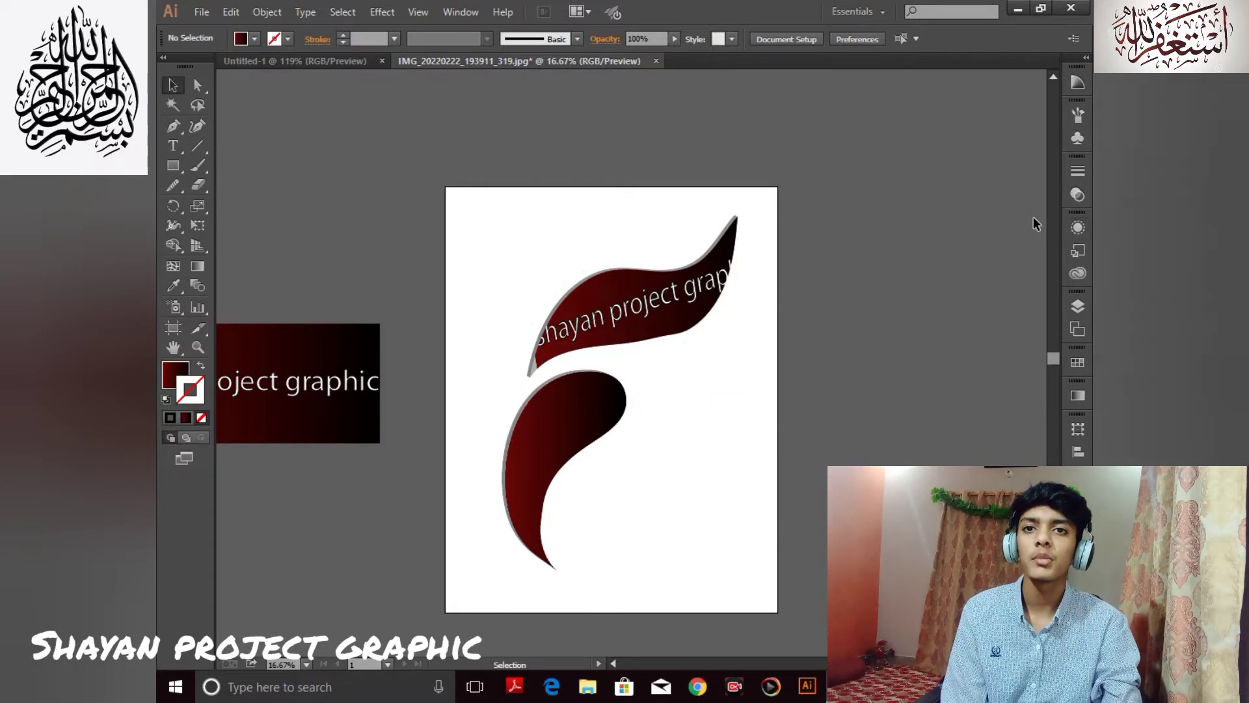
# Select the text banner symbol beside the artboard and move it slightly down and to the left
pyautogui.click(173, 166)
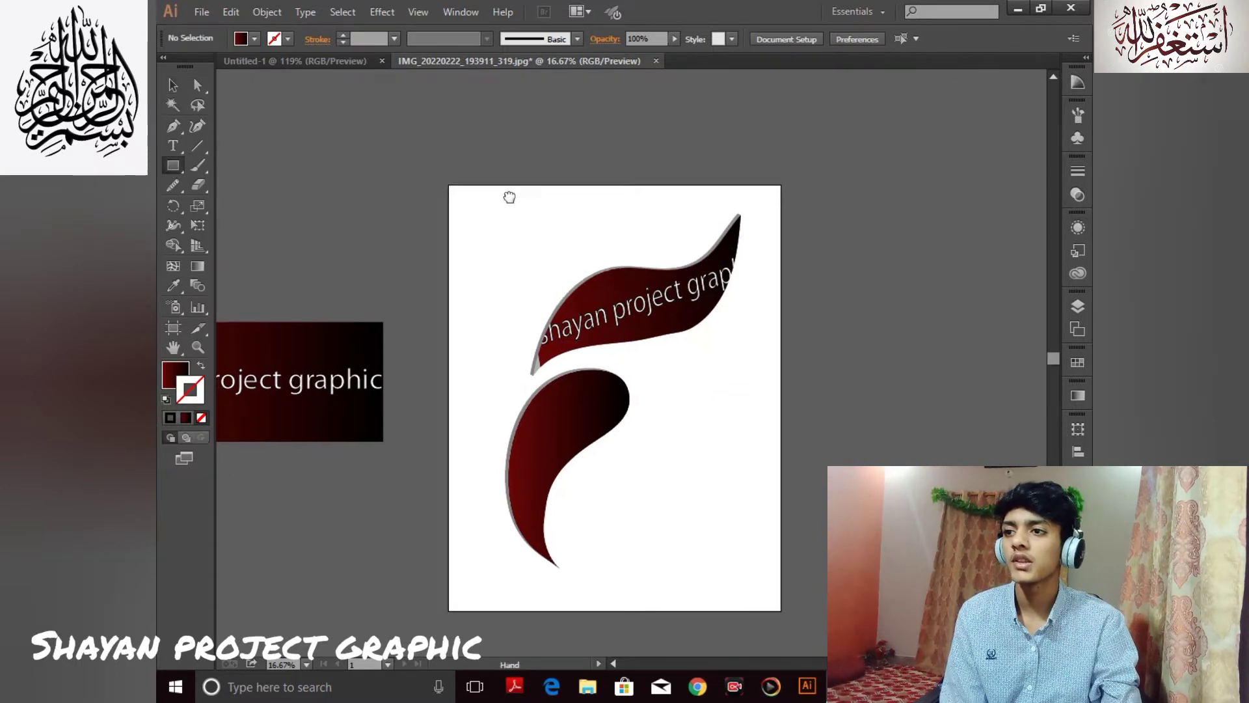
pyautogui.moveTo(238, 410); pyautogui.dragTo(637, 228)
pyautogui.press('v')
pyautogui.click(645, 208)
pyautogui.click(652, 322)
pyautogui.click(644, 204)
pyautogui.click(616, 321)
pyautogui.click(647, 225)
pyautogui.rightClick(647, 225)
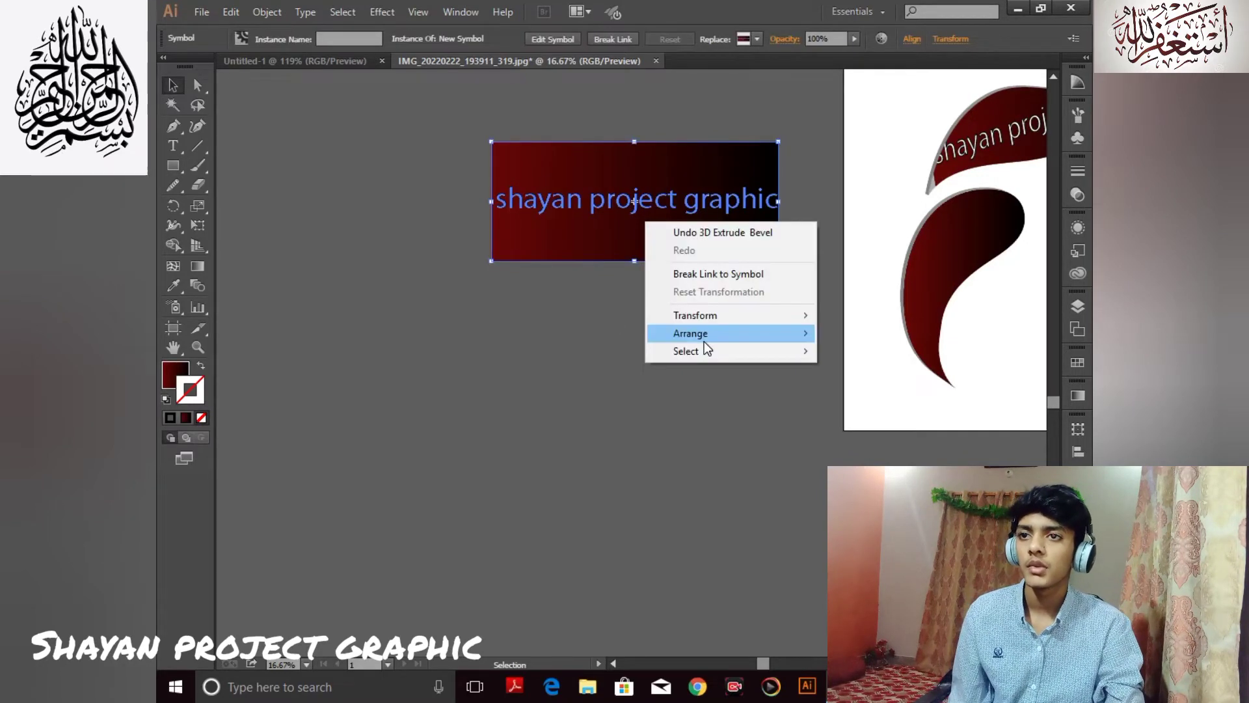
pyautogui.click(569, 296)
pyautogui.moveTo(572, 229); pyautogui.dragTo(558, 273)
# Edit the banner symbol's definition to remove its text, keeping only the gradient rectangle, and leave symbol editing
pyautogui.doubleClick(590, 247)
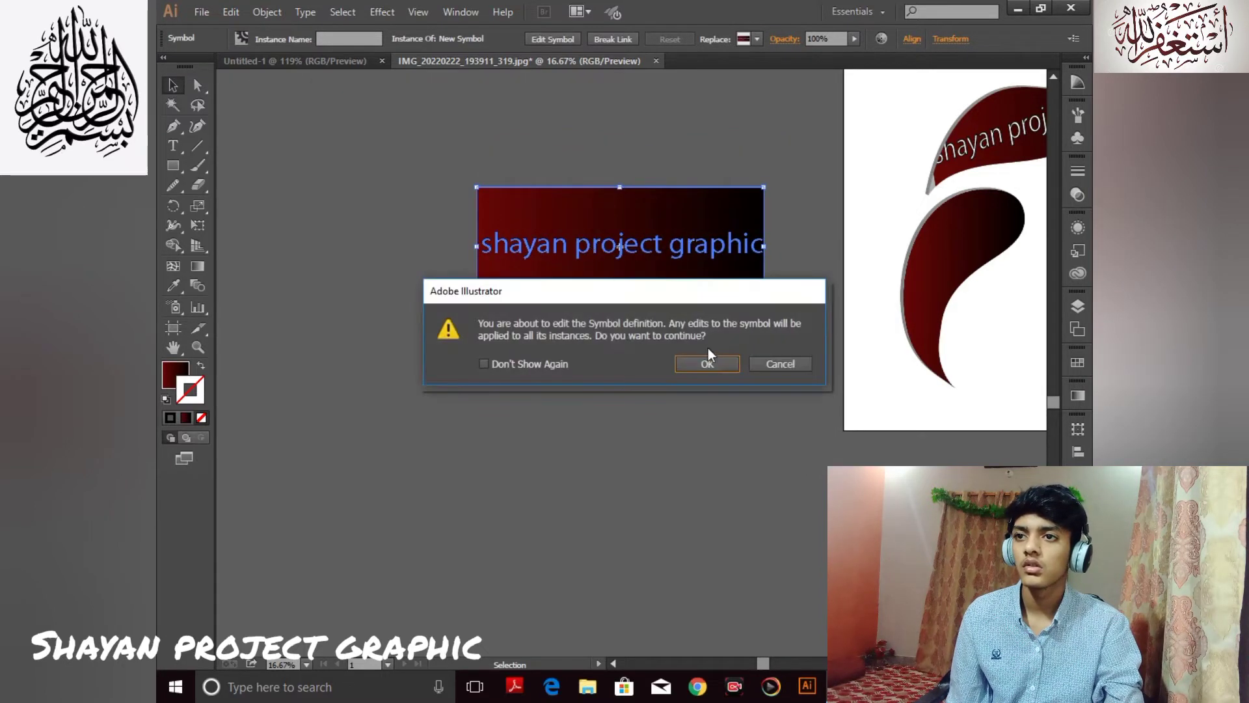
pyautogui.click(707, 363)
pyautogui.click(535, 244)
pyautogui.press('Delete')
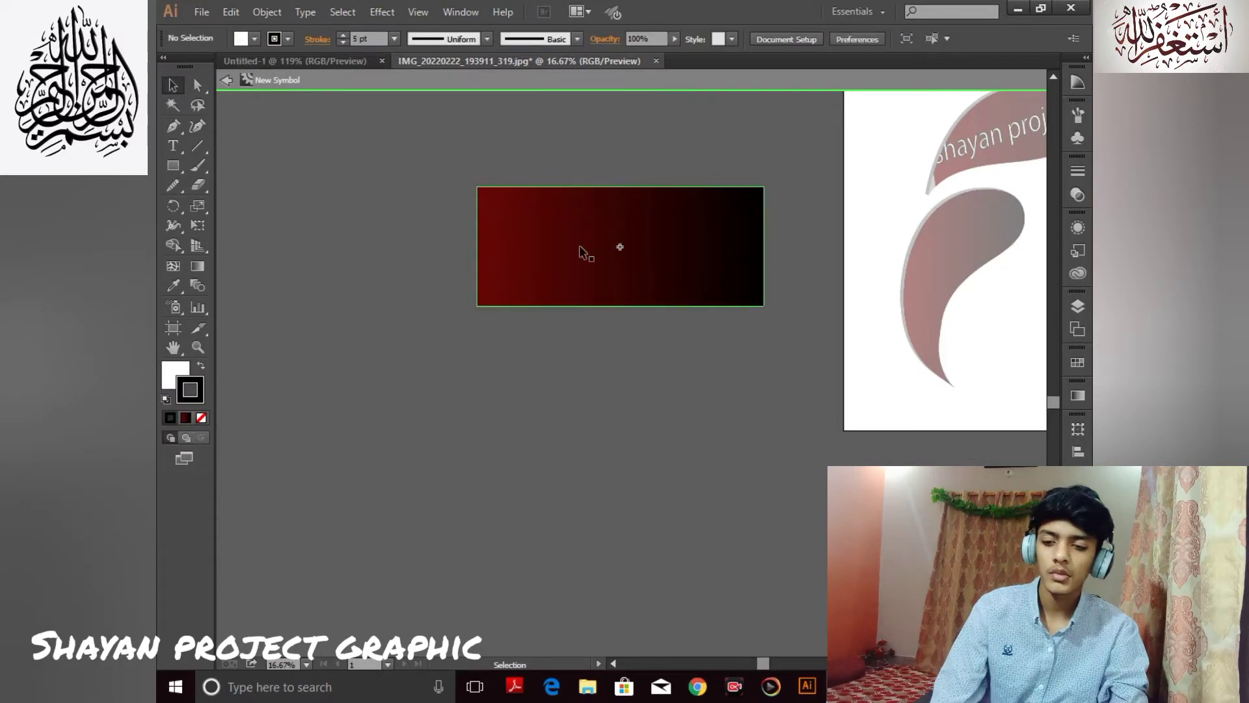
pyautogui.click(229, 88)
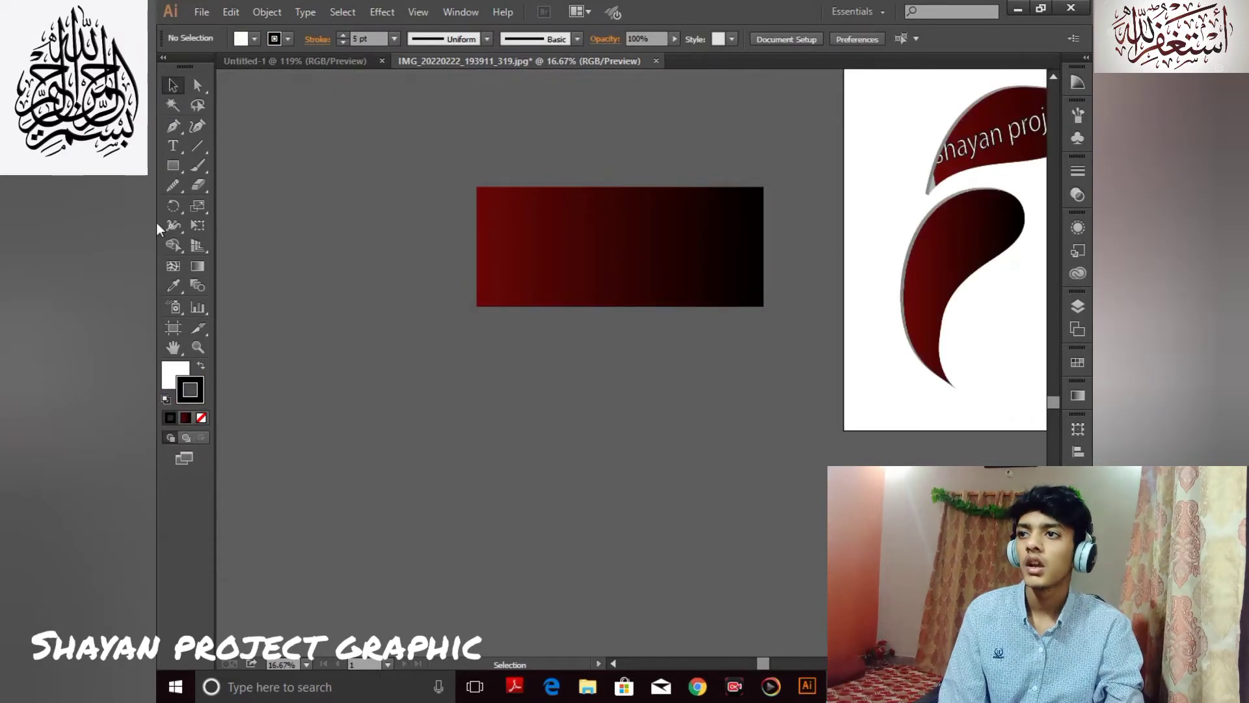
# Add the text "shayan PG" on the gradient banner, enlarge it to nearly the banner's width and centre it
pyautogui.click(174, 146)
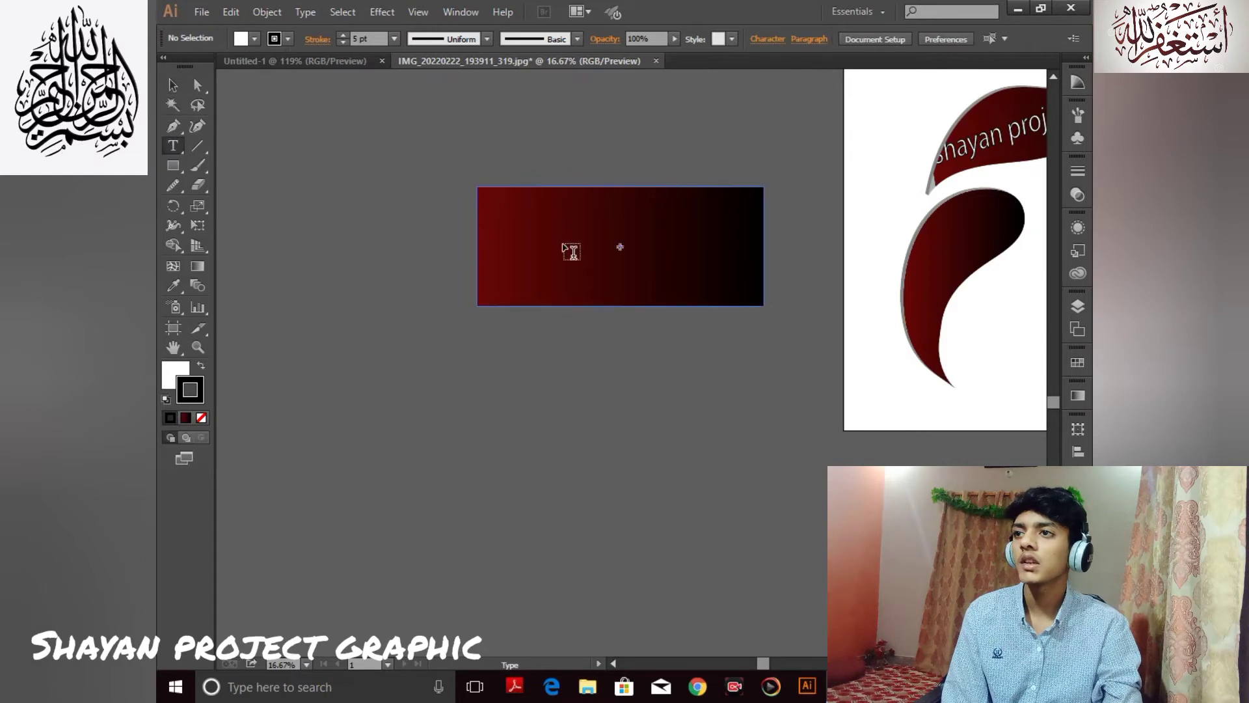
pyautogui.click(562, 243)
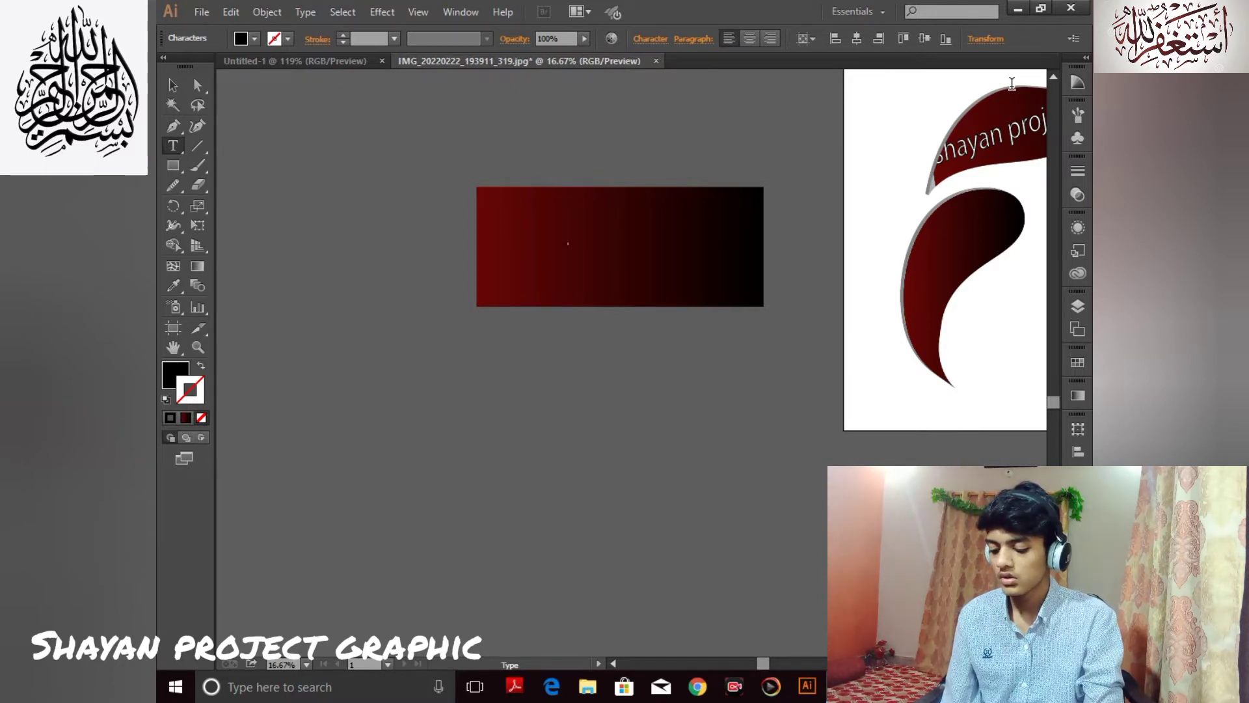
pyautogui.click(173, 85)
pyautogui.moveTo(575, 249); pyautogui.dragTo(1078, 377)
pyautogui.moveTo(346, 250); pyautogui.dragTo(404, 264)
pyautogui.moveTo(481, 277); pyautogui.dragTo(529, 288)
pyautogui.moveTo(468, 253); pyautogui.dragTo(468, 247)
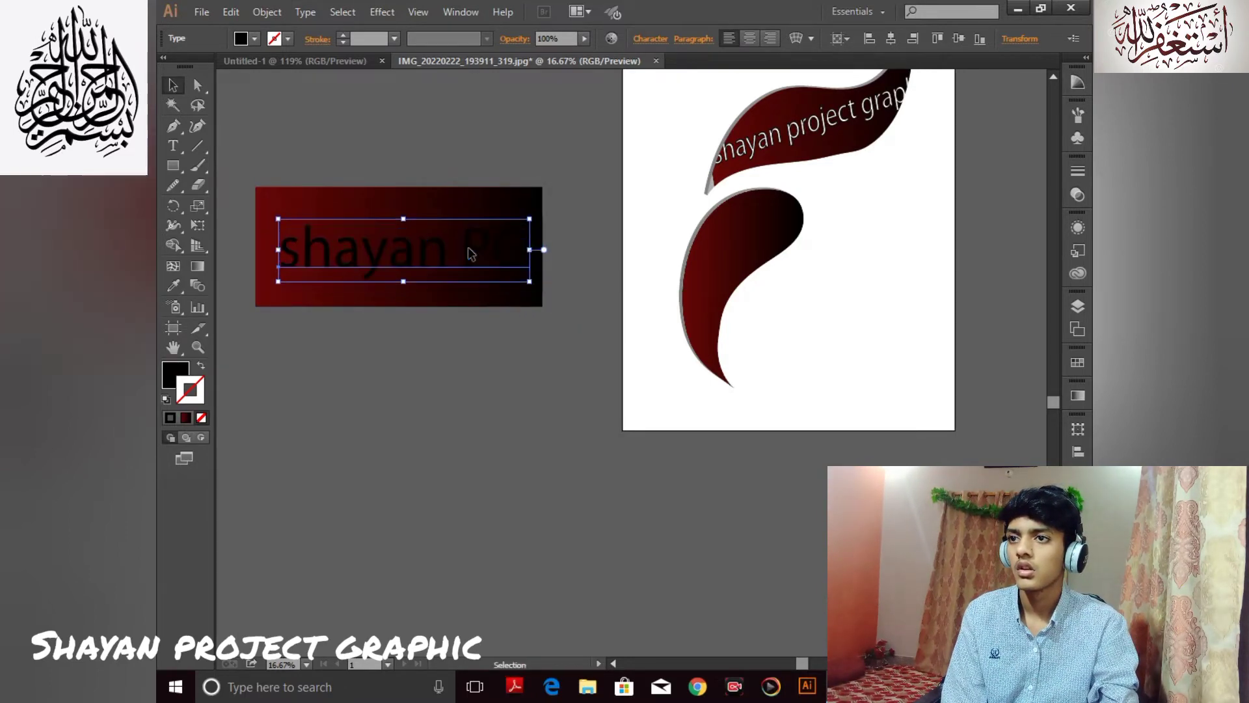
# Give the banner text the default white fill and black stroke, and set the stroke weight to 12 pt
pyautogui.click(168, 401)
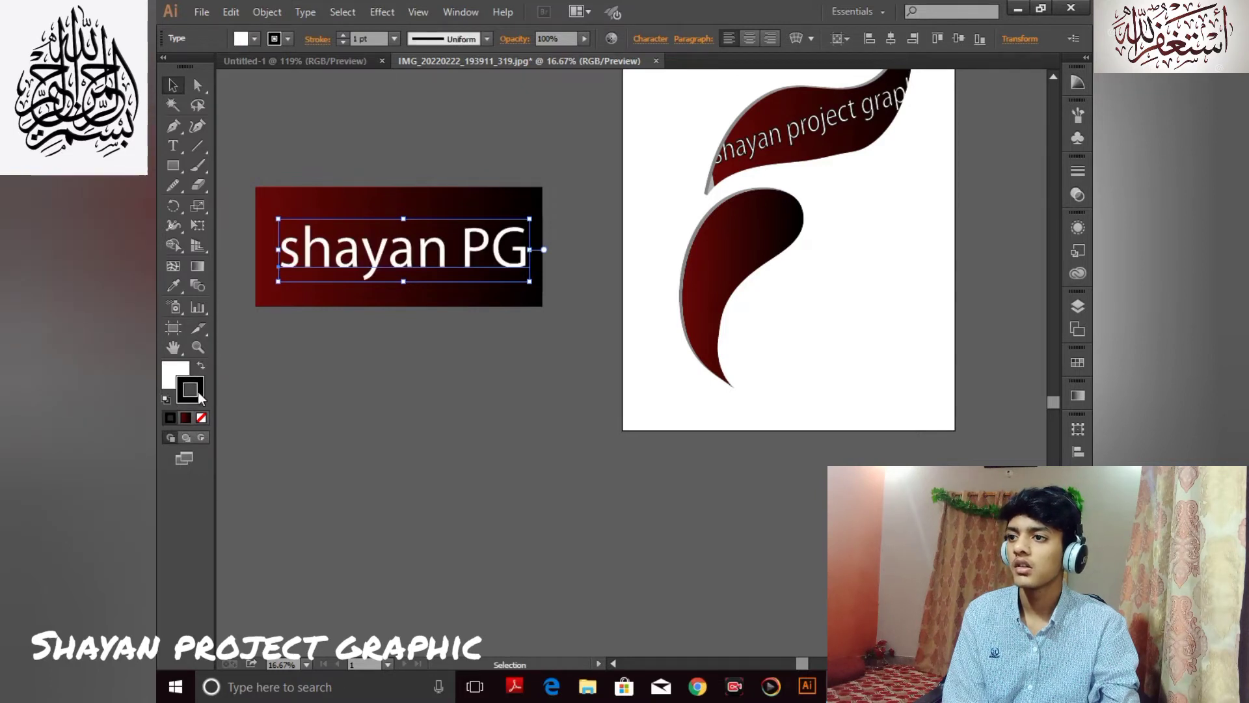
pyautogui.click(395, 38)
pyautogui.click(415, 211)
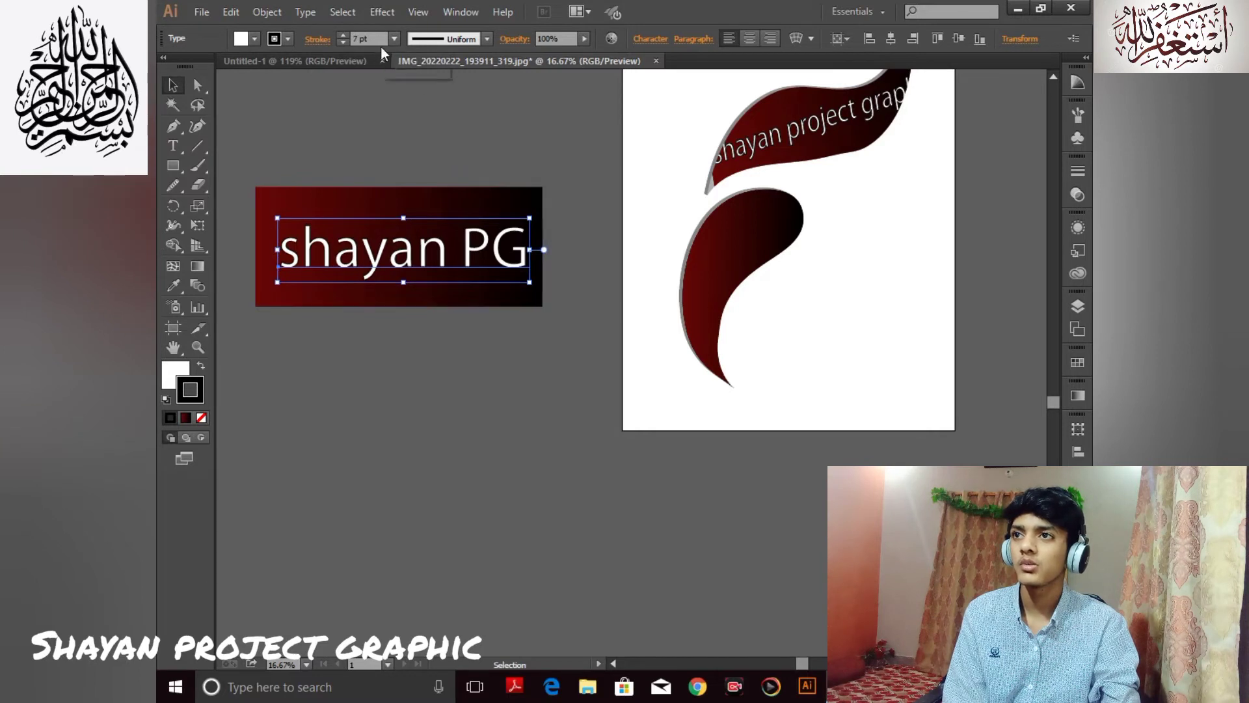
pyautogui.click(394, 39)
pyautogui.click(400, 281)
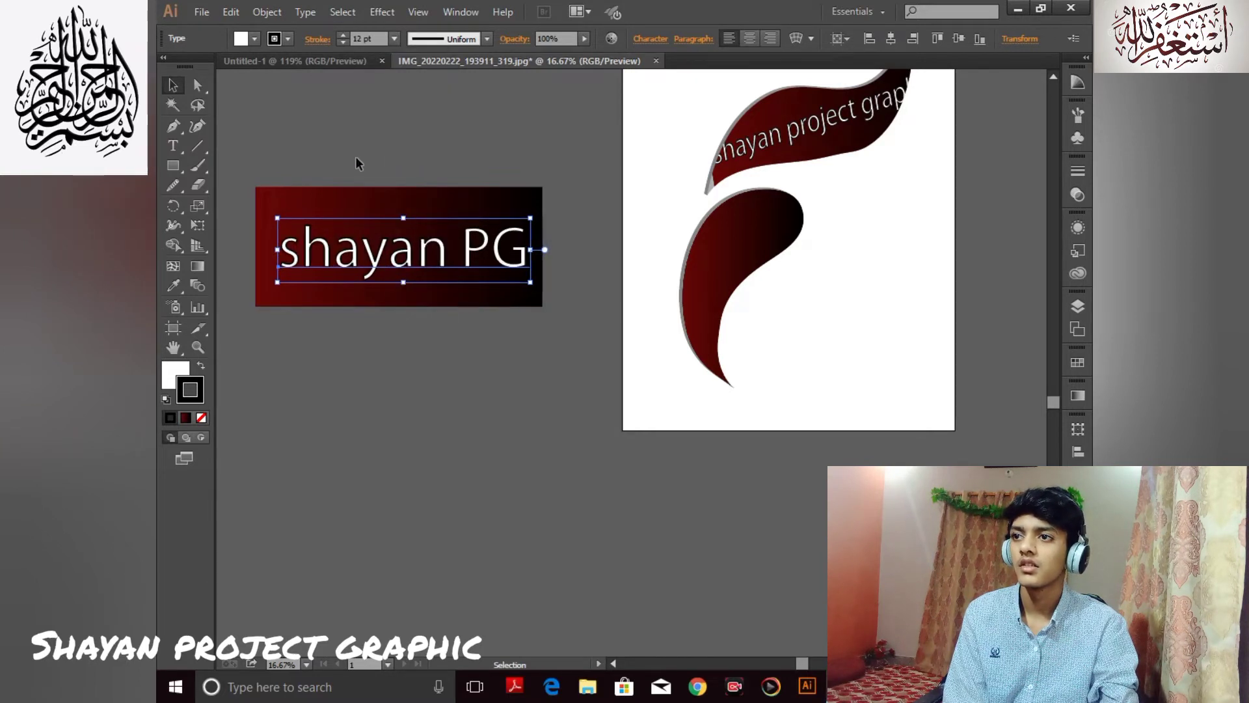
pyautogui.click(356, 157)
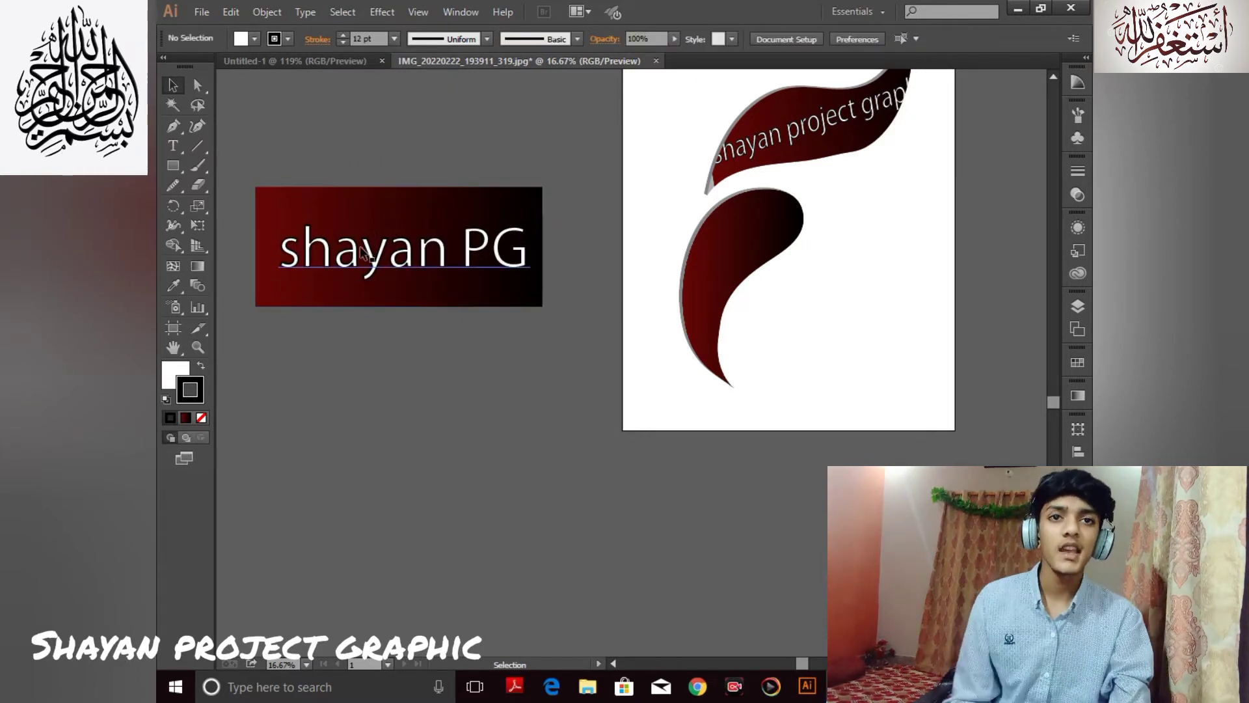
# Select the gradient banner together with its text and save them as a new symbol with the default name
pyautogui.hotkey('ctrl', 'a')
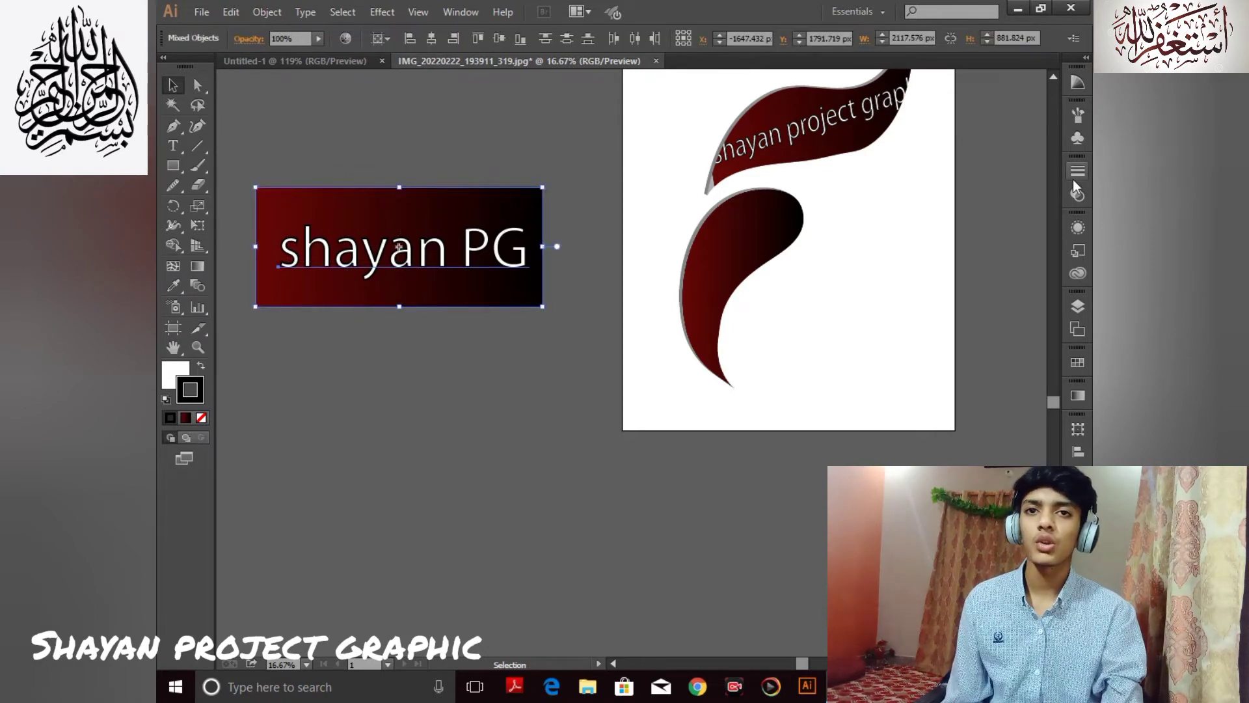
pyautogui.click(1078, 138)
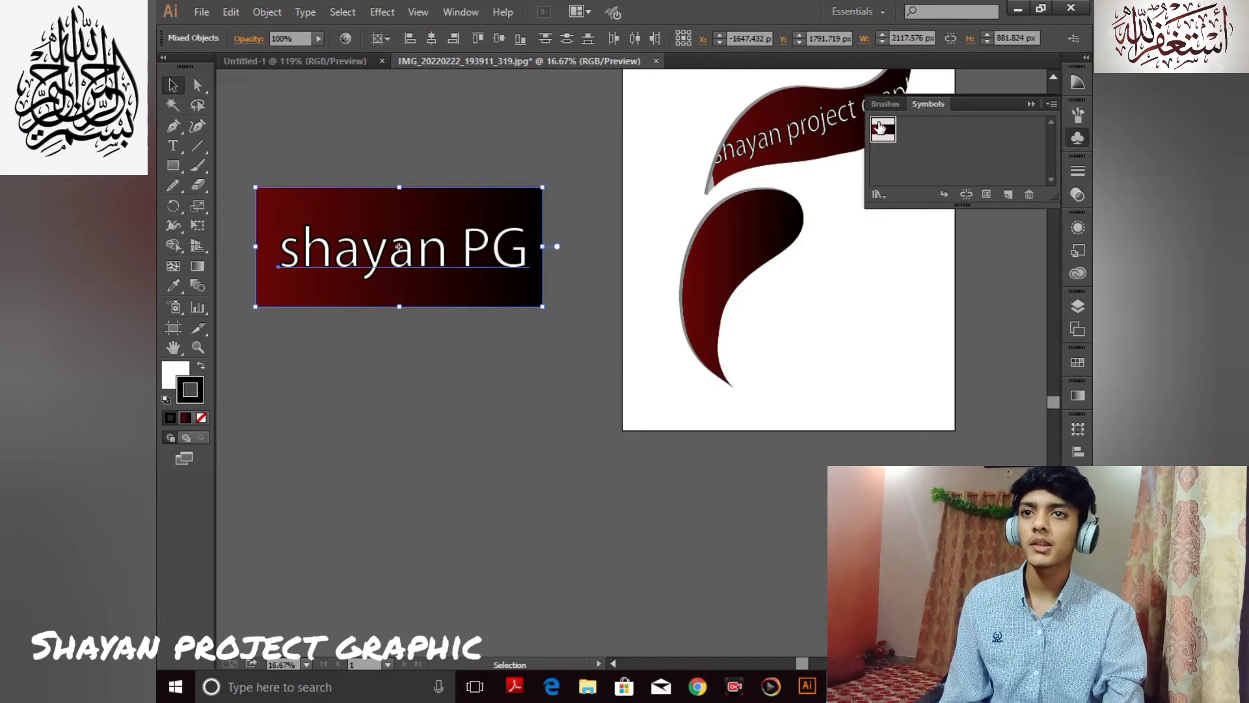
pyautogui.moveTo(378, 236); pyautogui.dragTo(900, 147)
pyautogui.press('Return')
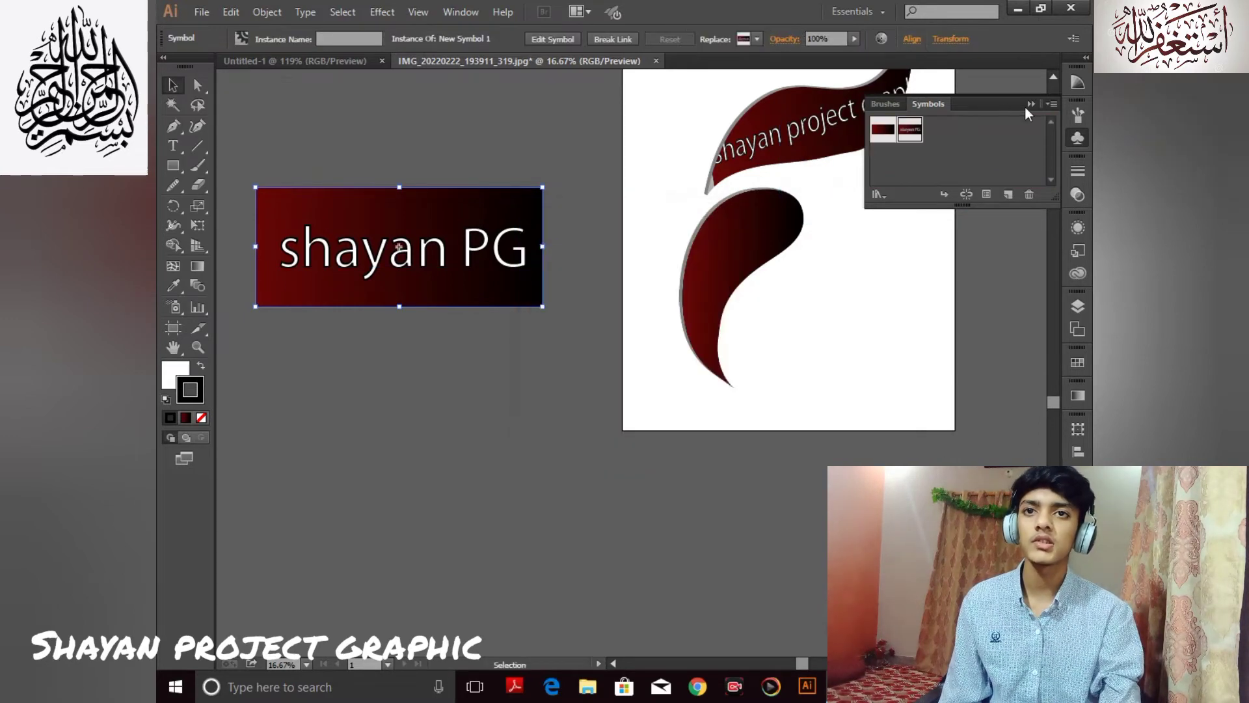
pyautogui.click(1031, 104)
# Select the upper leaf and bring up its appearance attributes
pyautogui.scroll(3, 896, 193)
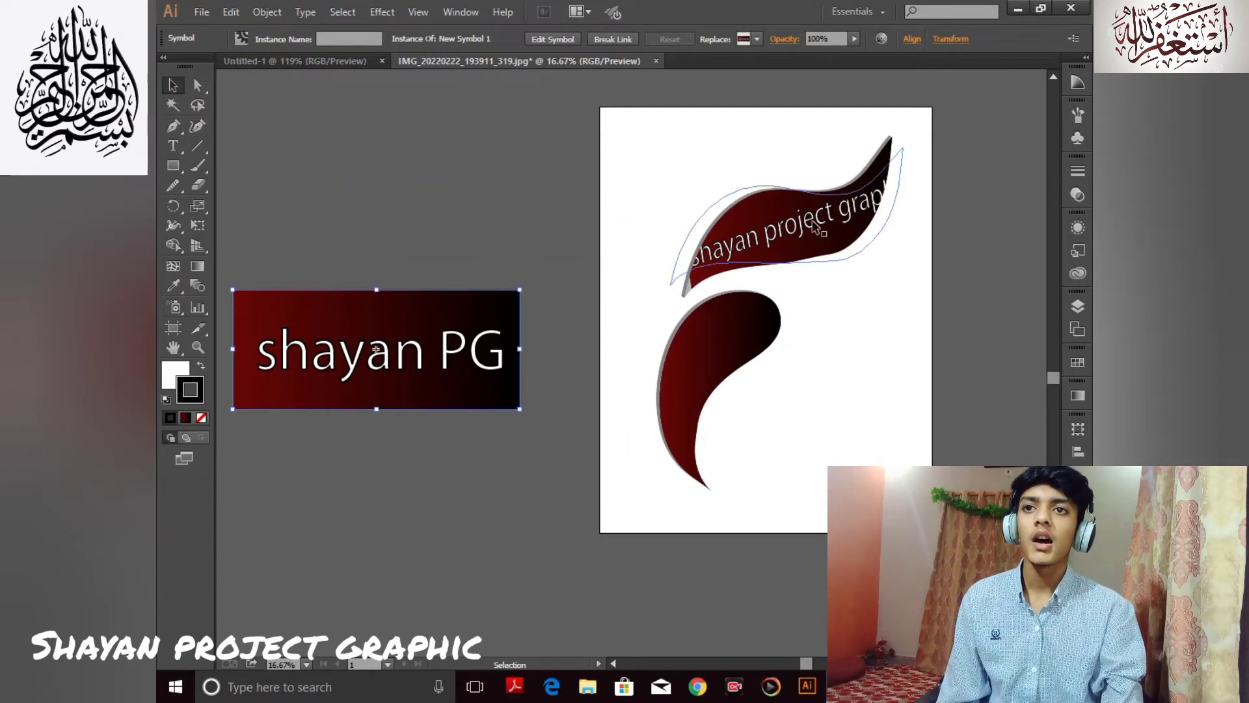
pyautogui.click(813, 225)
pyautogui.click(1078, 306)
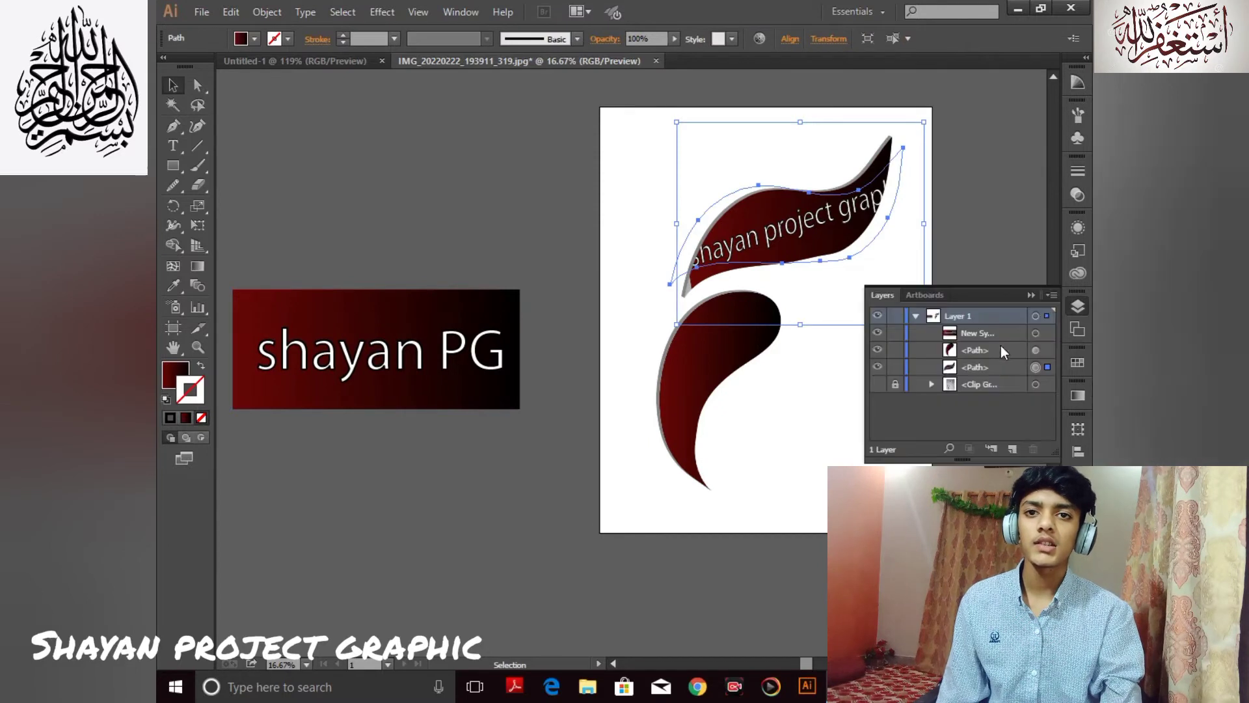
pyautogui.click(1030, 294)
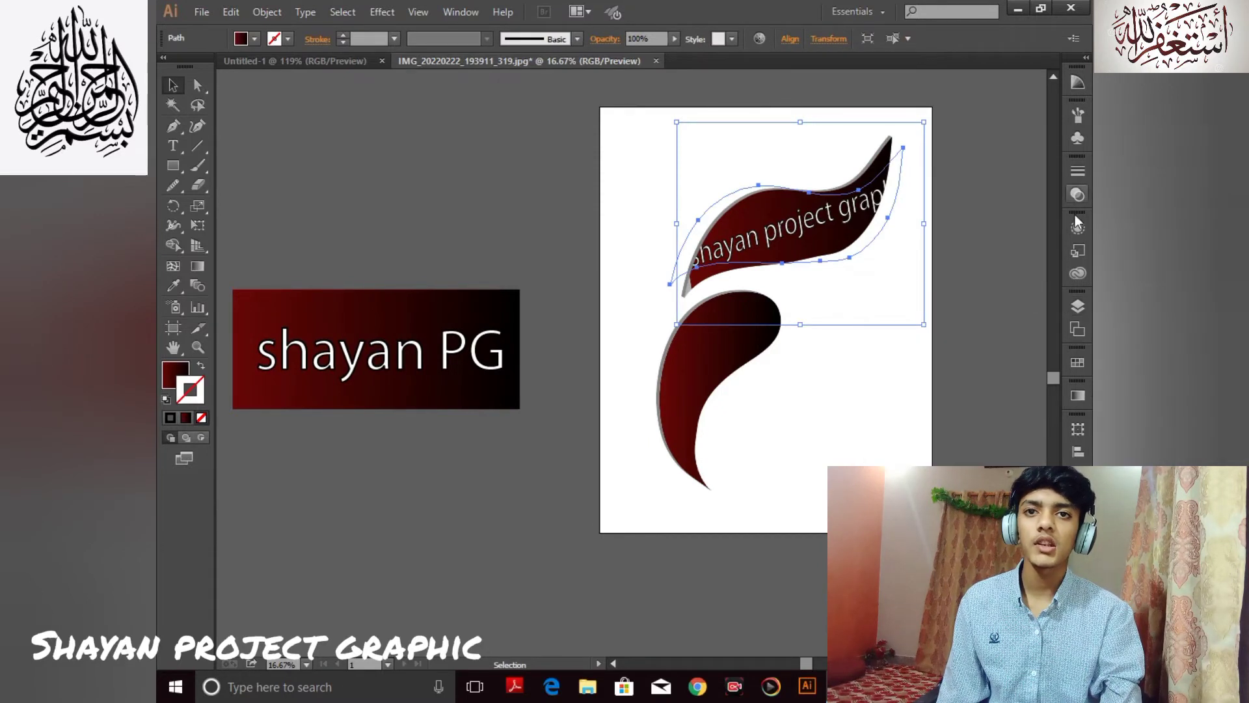
pyautogui.click(1079, 227)
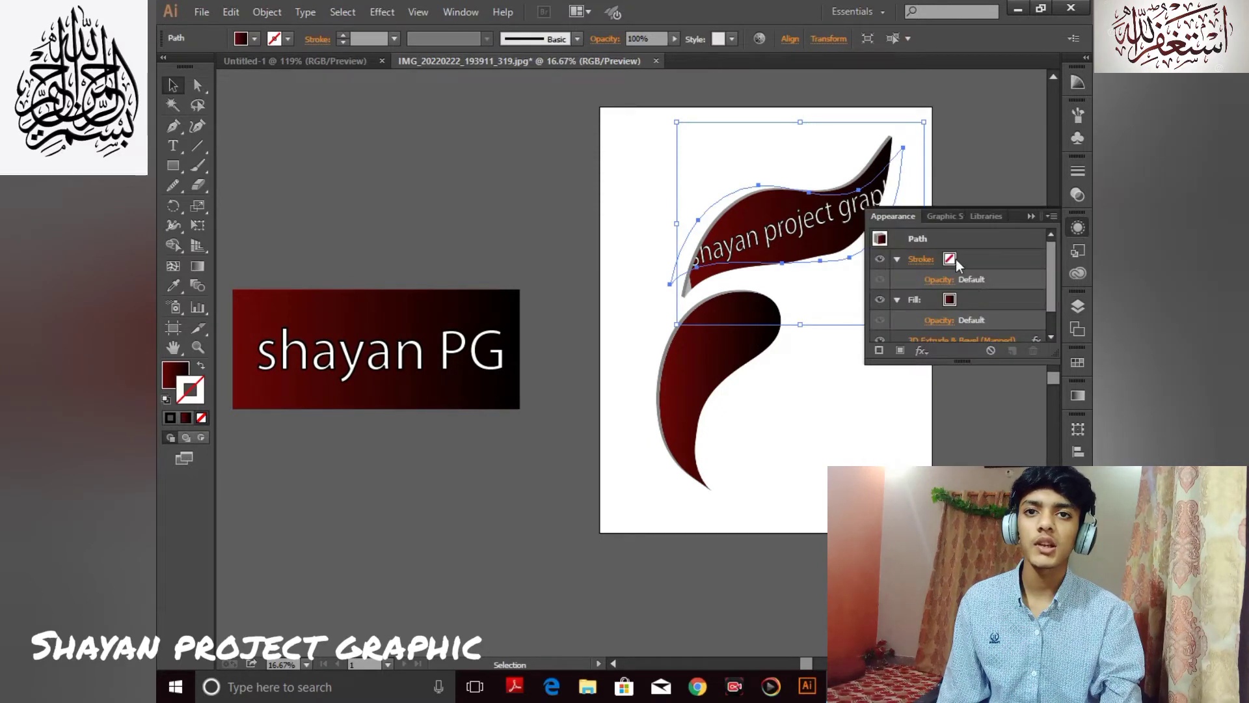
# Try to clear the mapped symbol from surface 1 in the upper leaf's 3D Extrude & Bevel effect, with preview on
pyautogui.click(973, 339)
pyautogui.moveTo(910, 97); pyautogui.dragTo(435, 78)
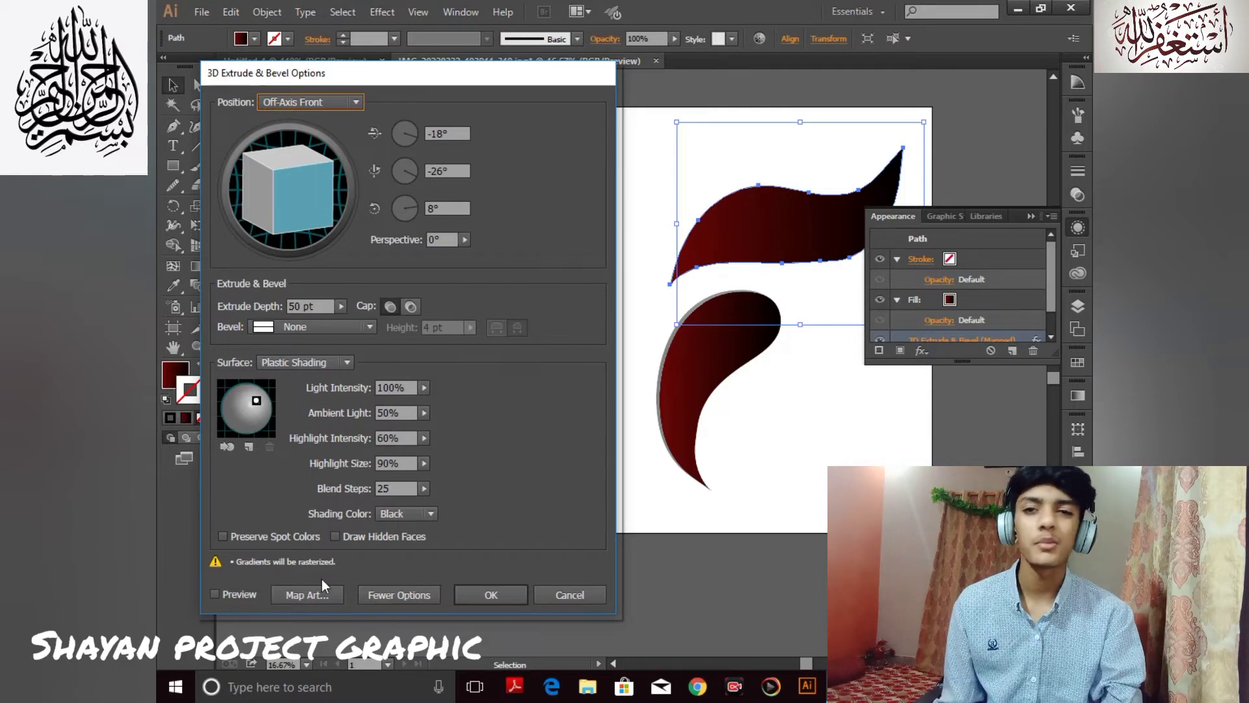
pyautogui.click(306, 593)
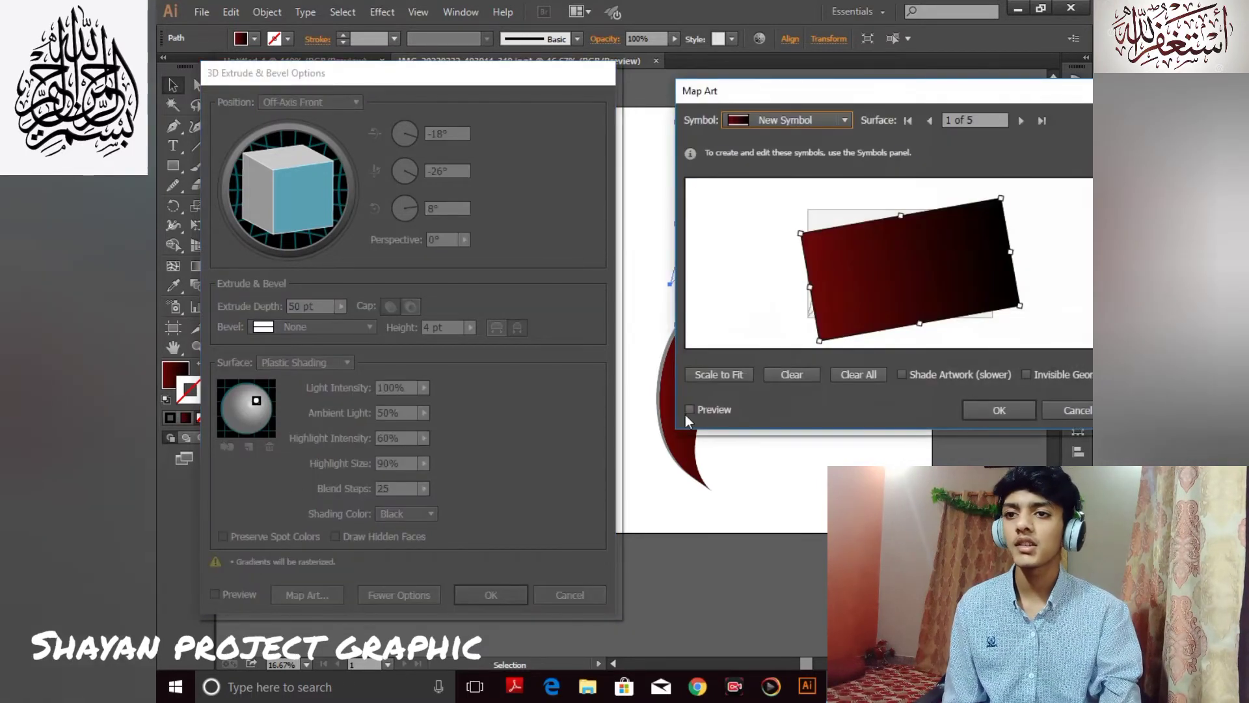
pyautogui.click(689, 411)
pyautogui.moveTo(880, 86); pyautogui.dragTo(300, 108)
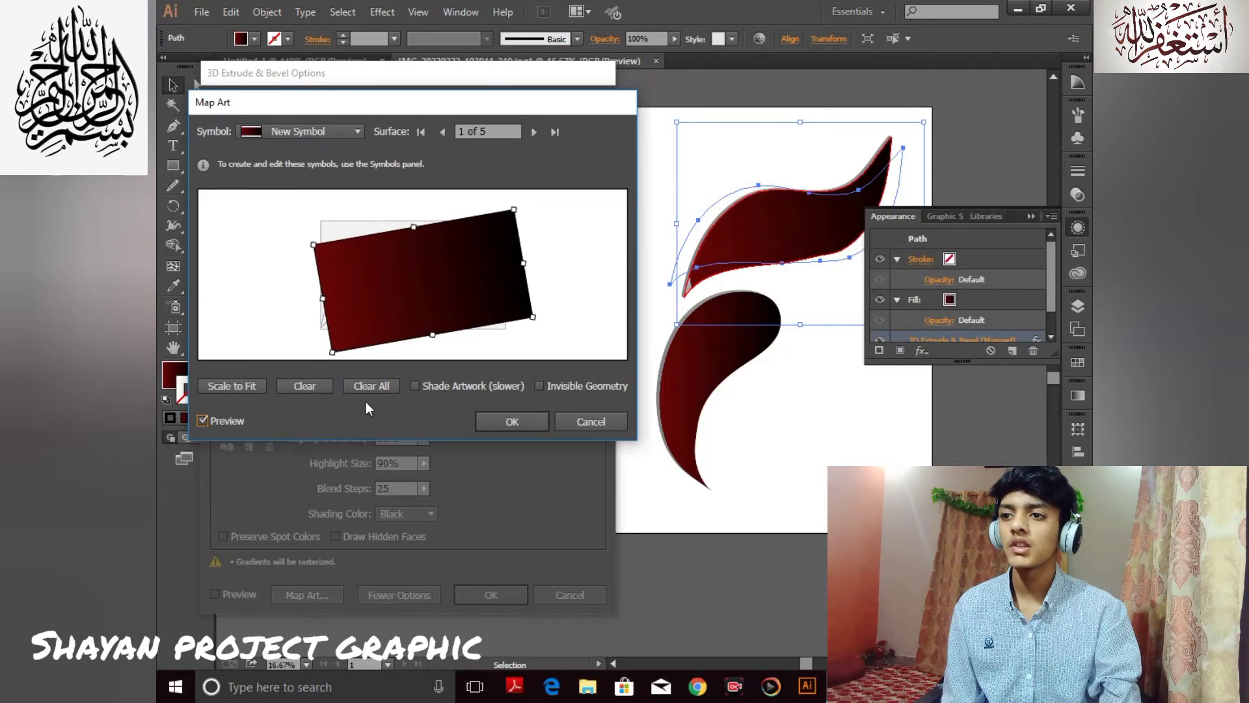
pyautogui.click(314, 385)
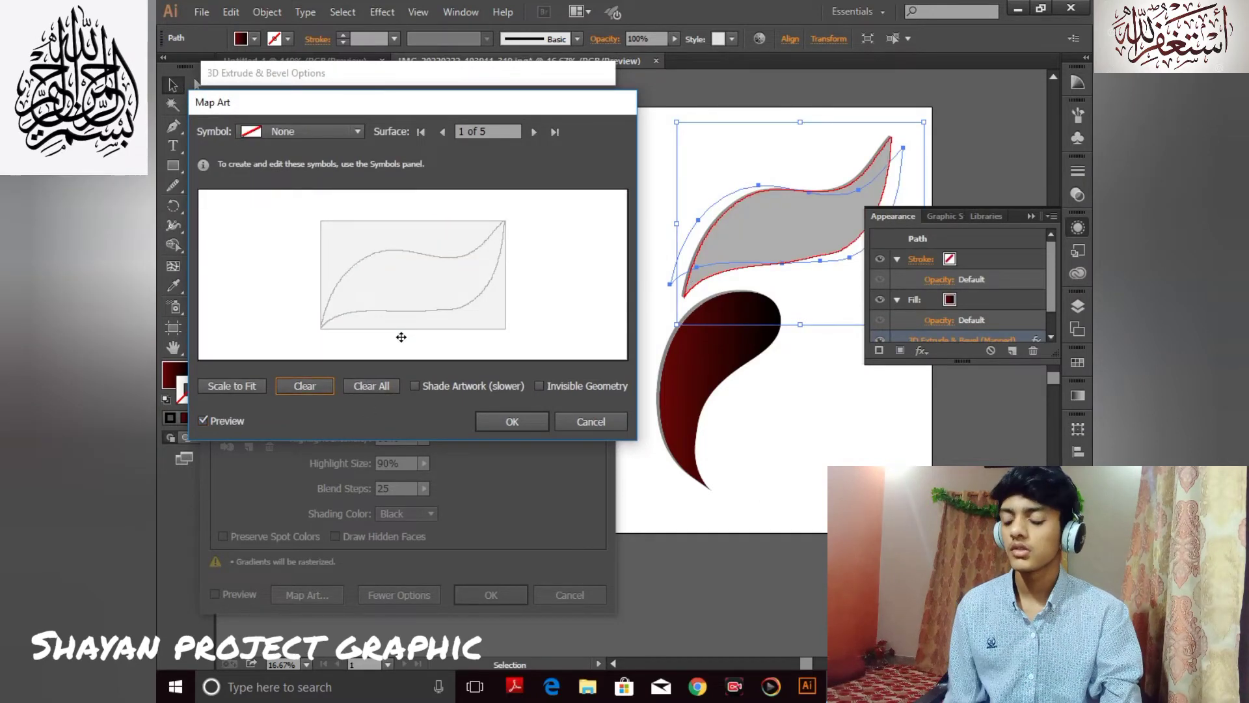
pyautogui.click(577, 422)
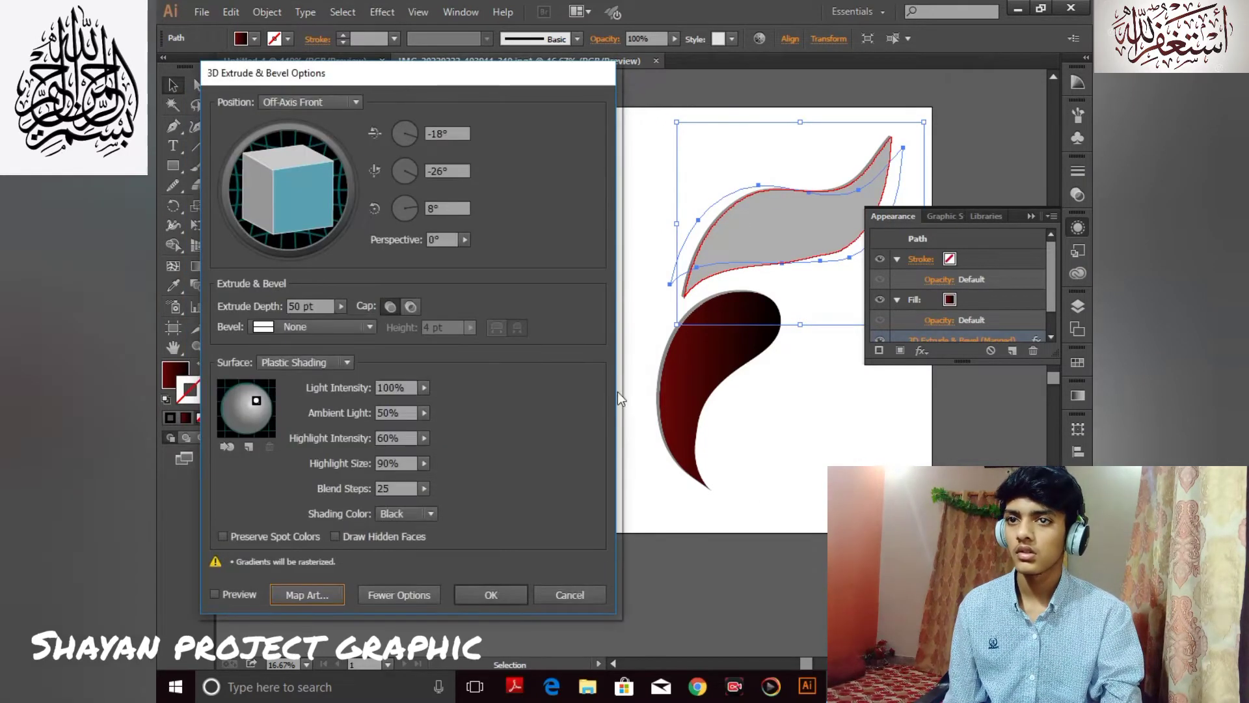
pyautogui.click(520, 595)
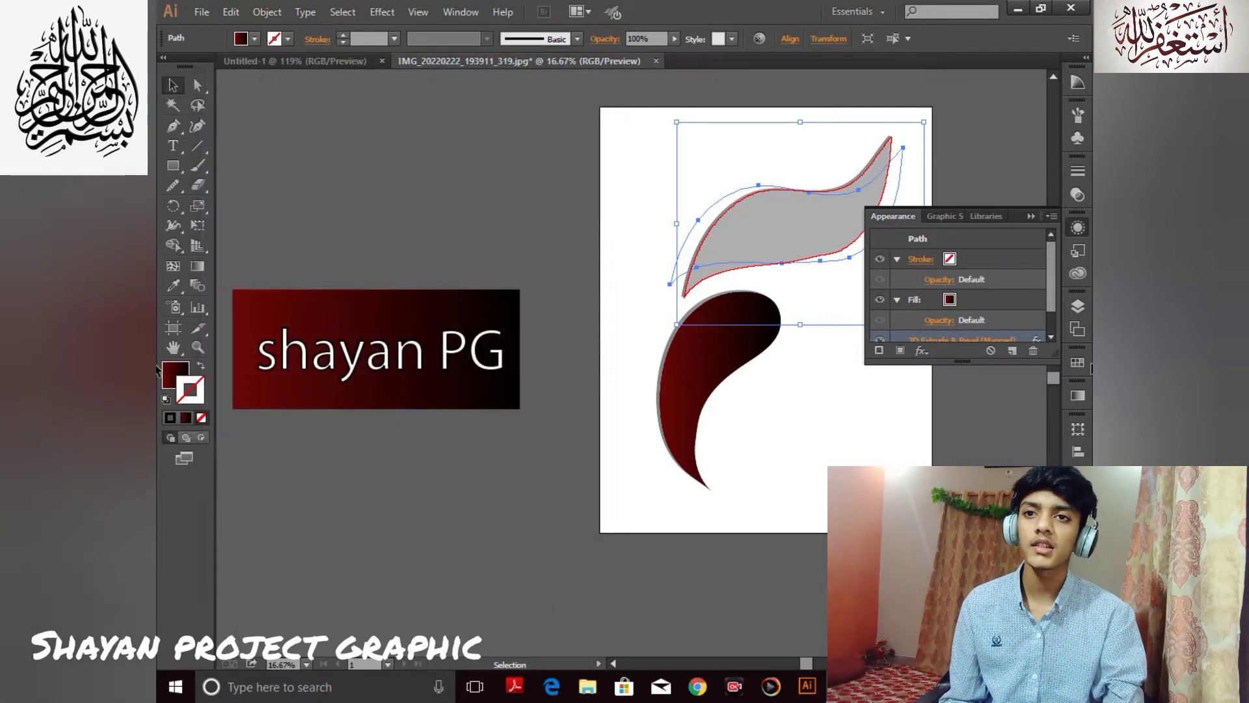
# Reopen the map art settings of the upper leaf's 3D effect and step through all surfaces back to surface 1
pyautogui.moveTo(1051, 295); pyautogui.dragTo(1017, 326)
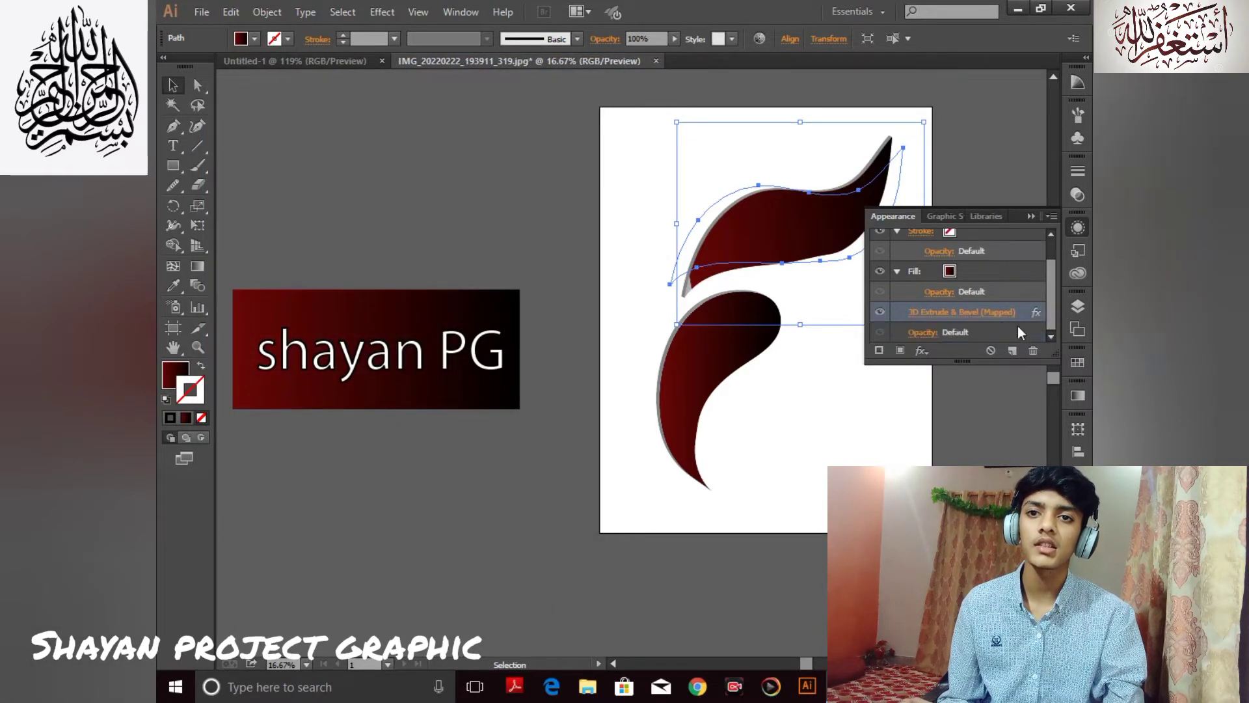
pyautogui.click(974, 313)
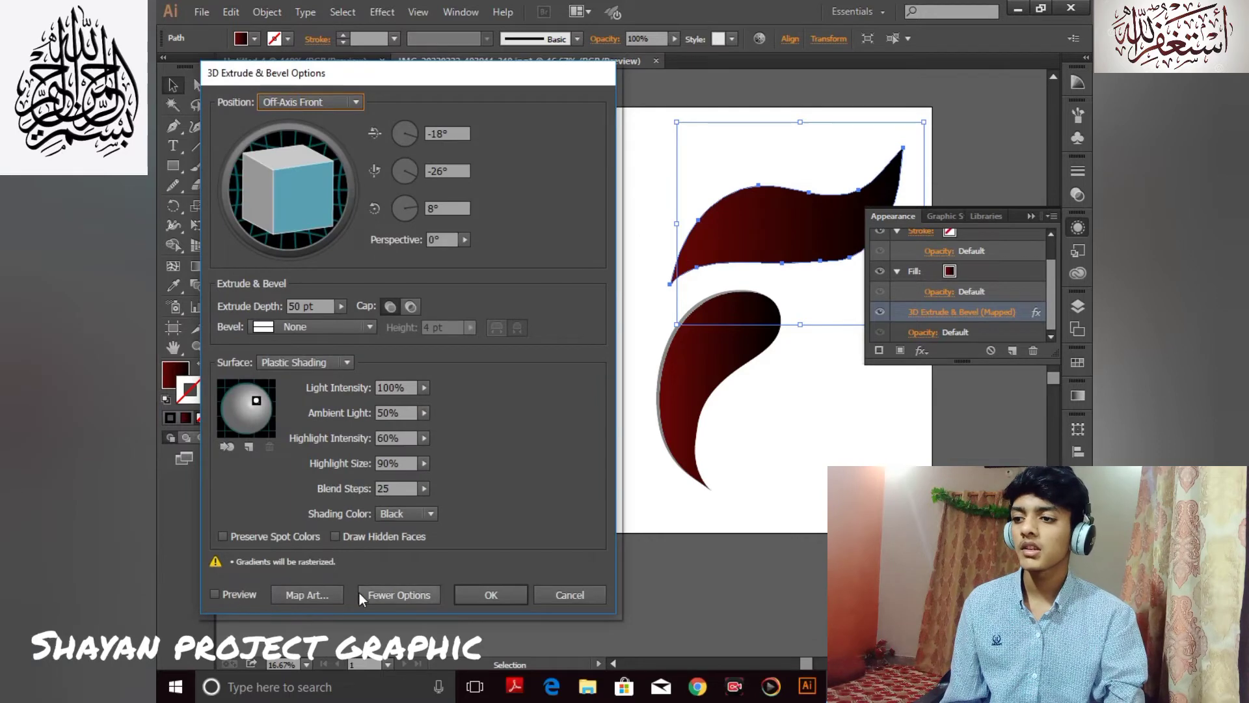
pyautogui.click(307, 595)
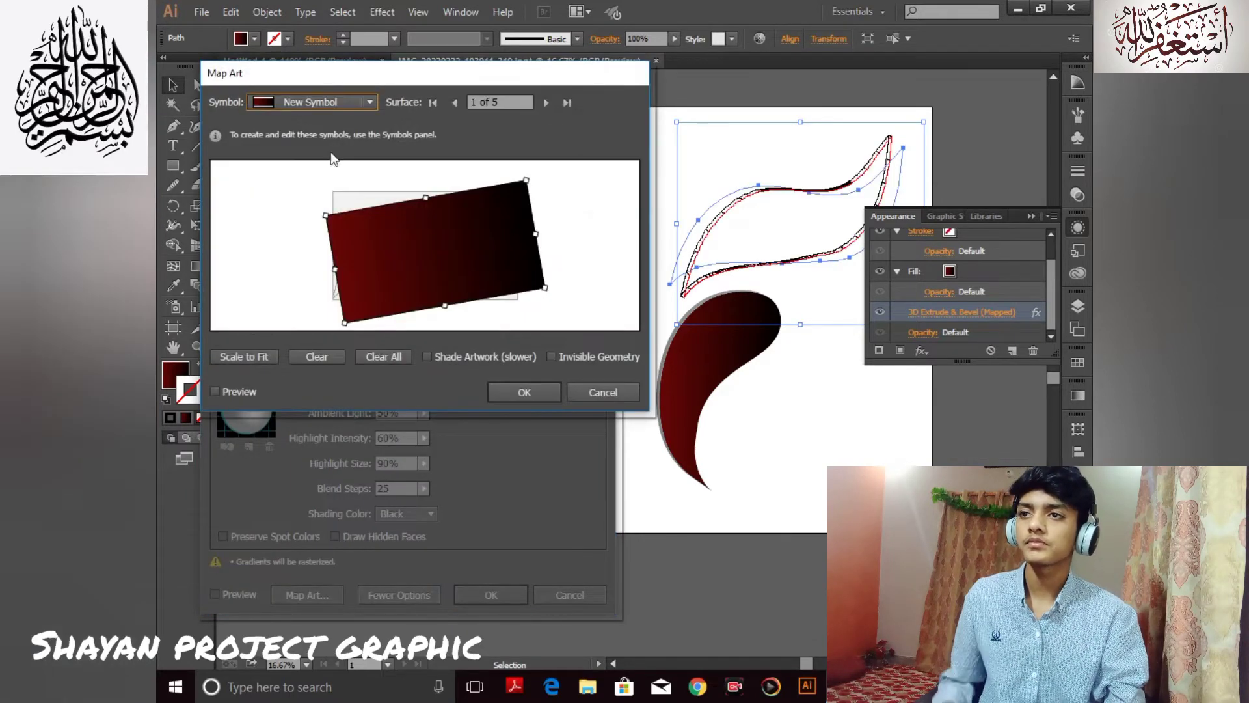
pyautogui.click(369, 101)
pyautogui.click(544, 106)
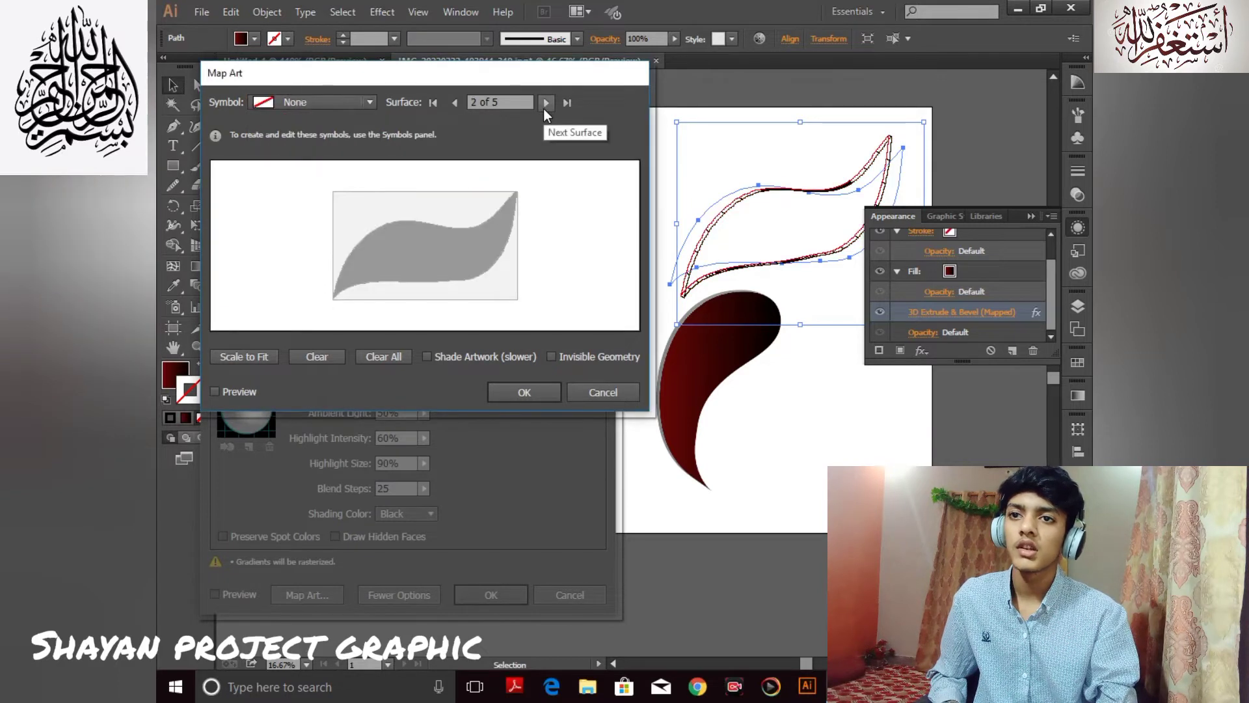
pyautogui.click(544, 108)
pyautogui.click(544, 108)
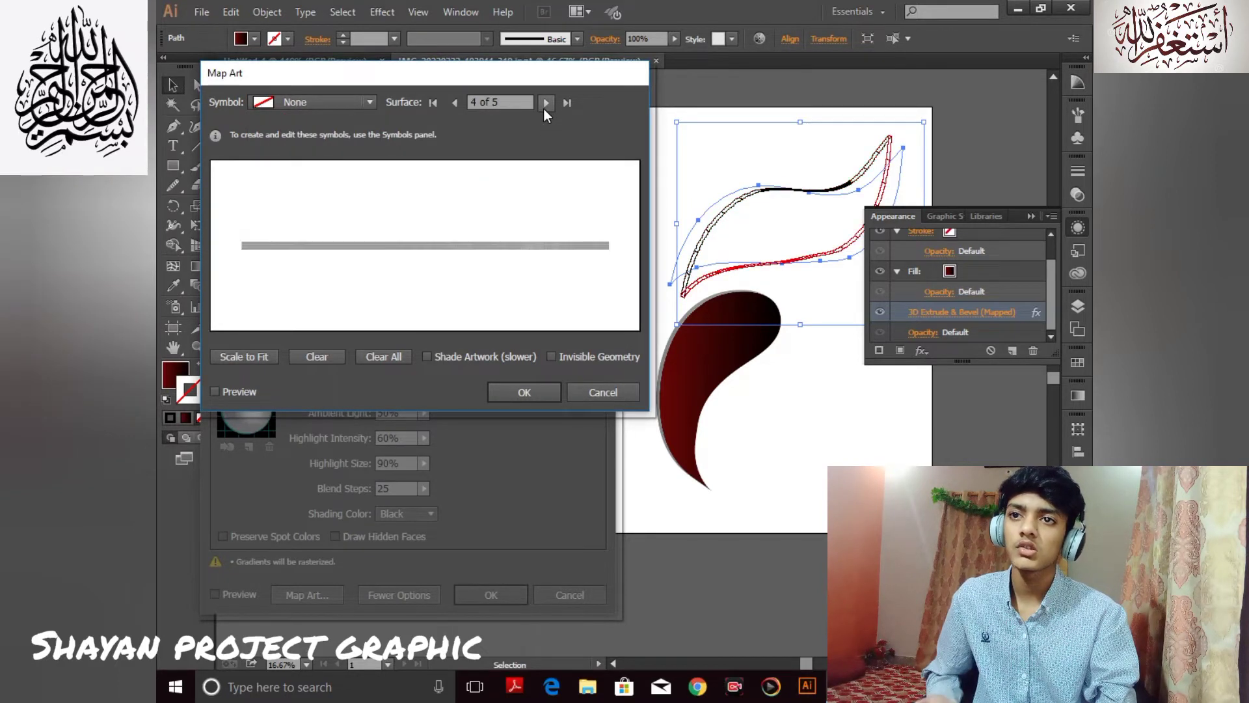
pyautogui.click(544, 108)
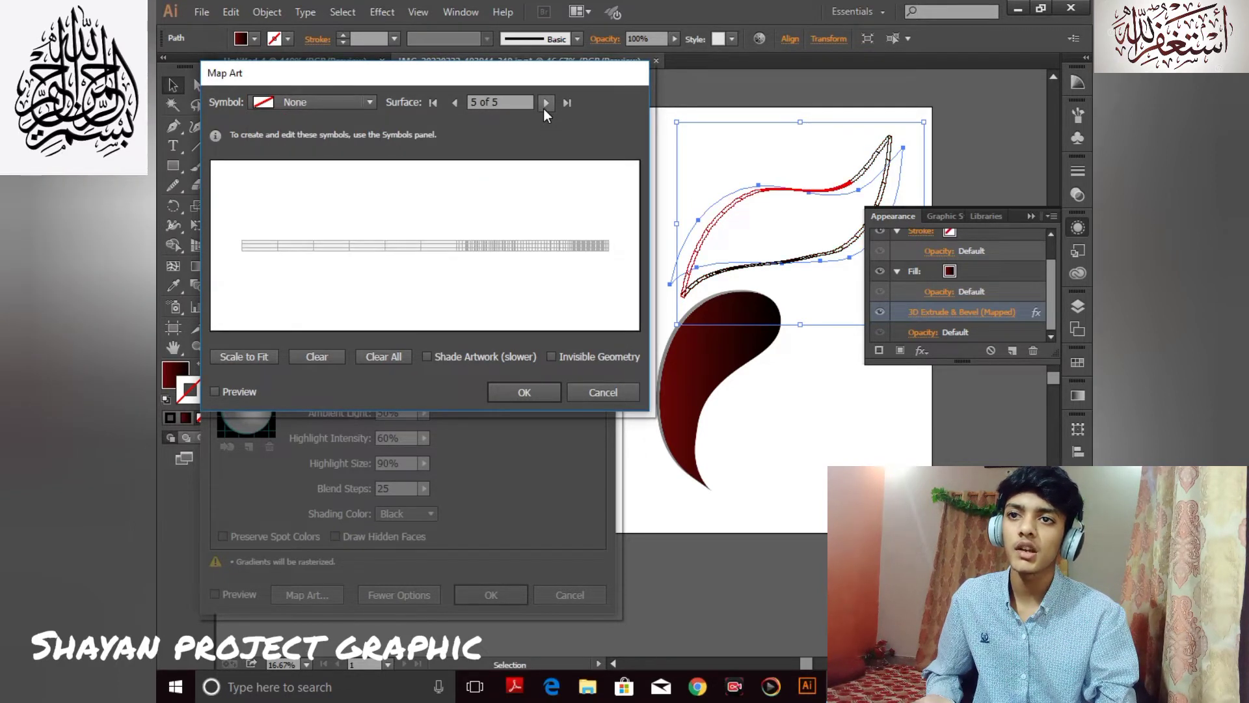
pyautogui.click(544, 108)
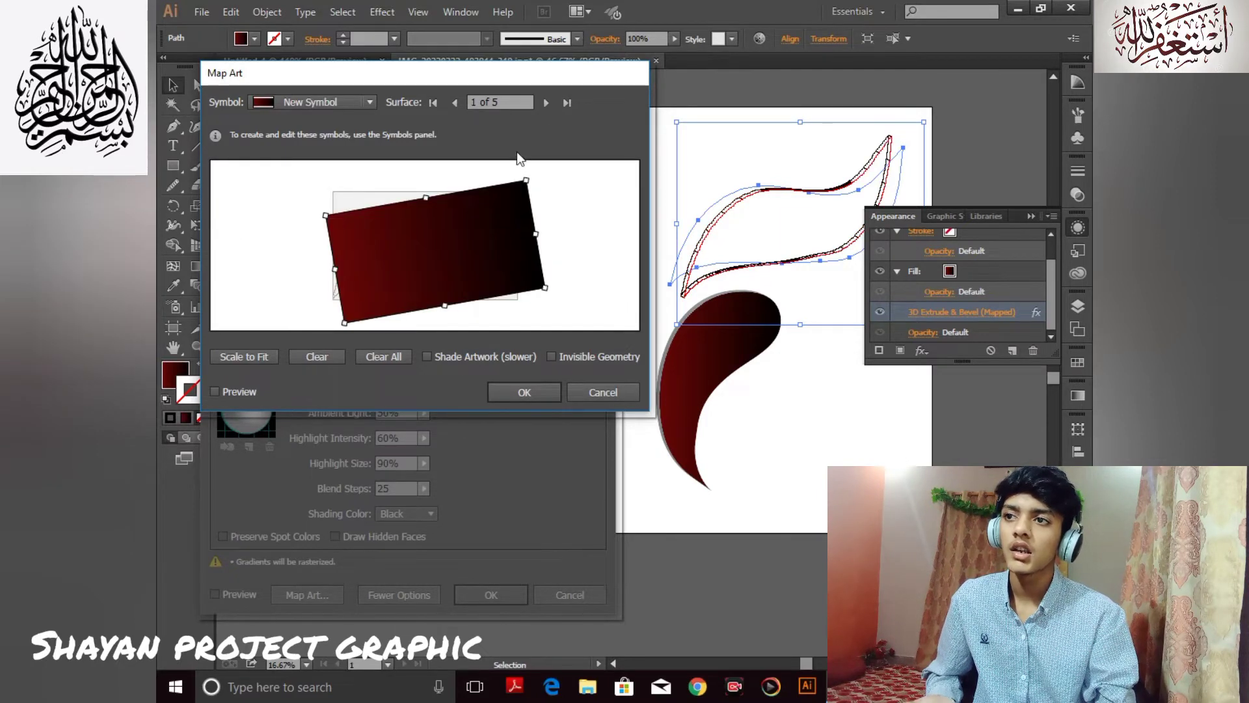
# Shift the mapped art on surface 1 slightly up and to the left, and replace it with New Symbol 1
pyautogui.moveTo(446, 268); pyautogui.dragTo(434, 243)
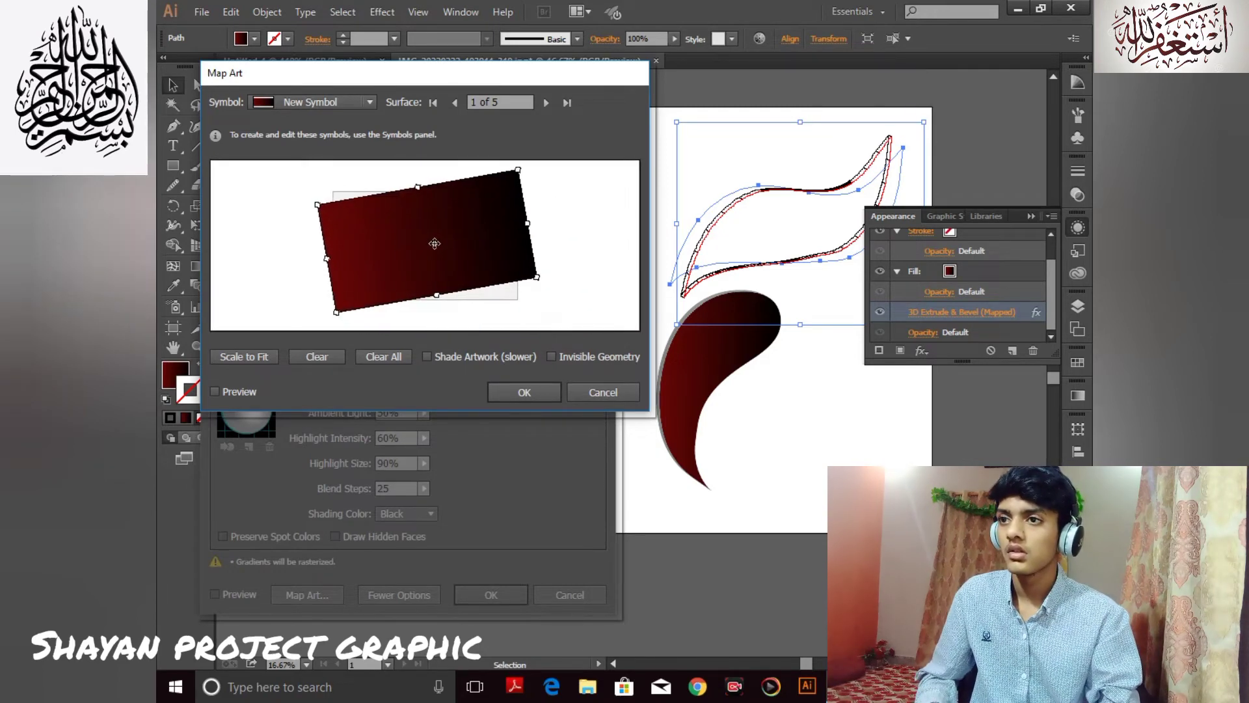
pyautogui.click(369, 103)
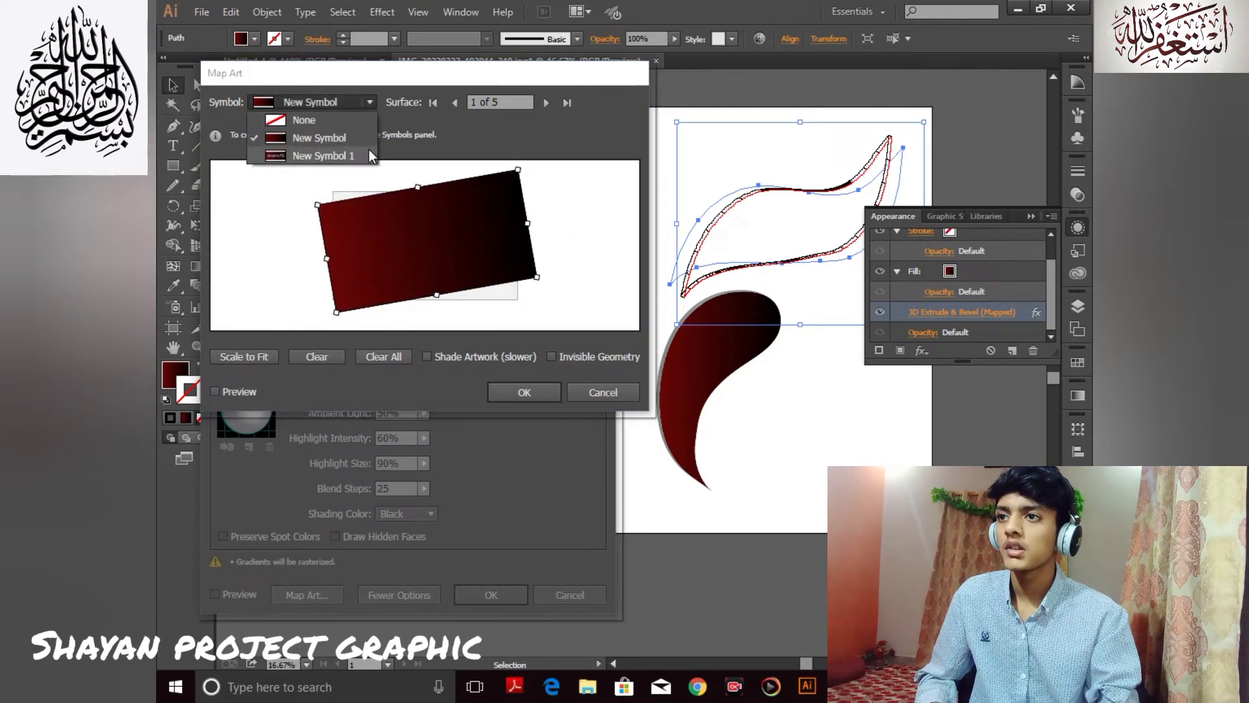
pyautogui.click(284, 154)
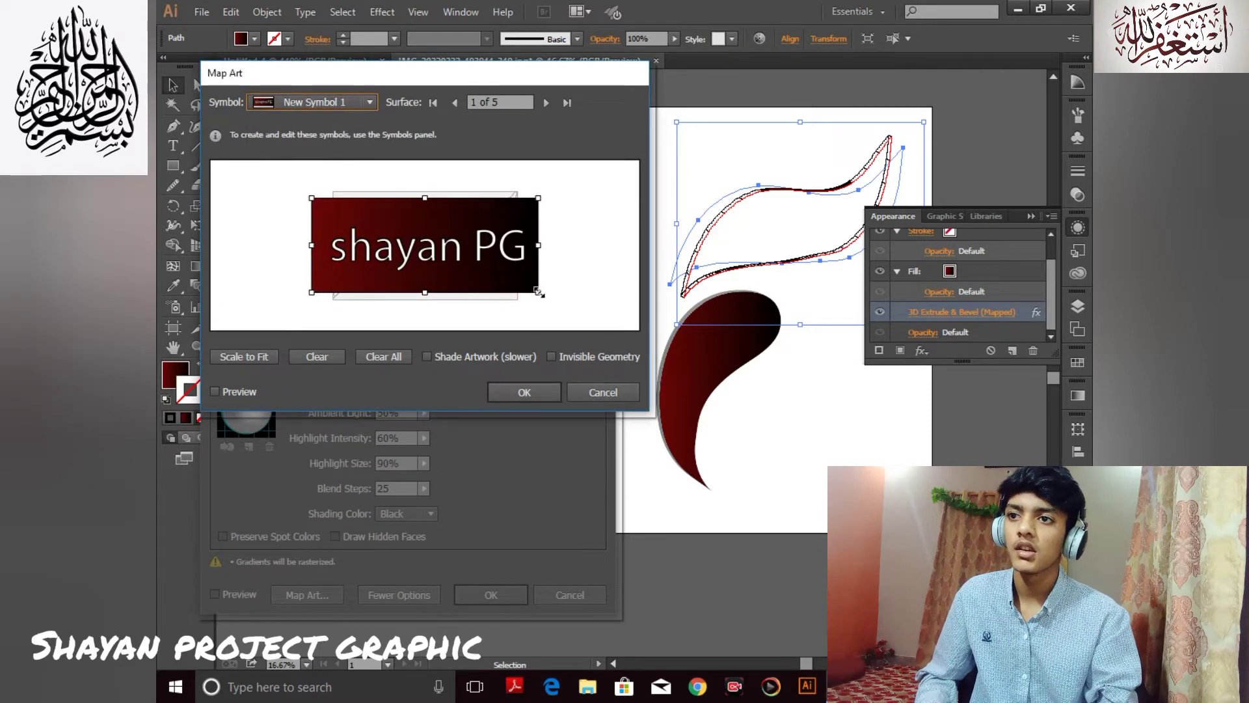
# Resize New Symbol 1 on surface 1 to fill the surface's outline and apply the 3D Extrude & Bevel effect to the upper leaf
pyautogui.moveTo(539, 294); pyautogui.dragTo(514, 303)
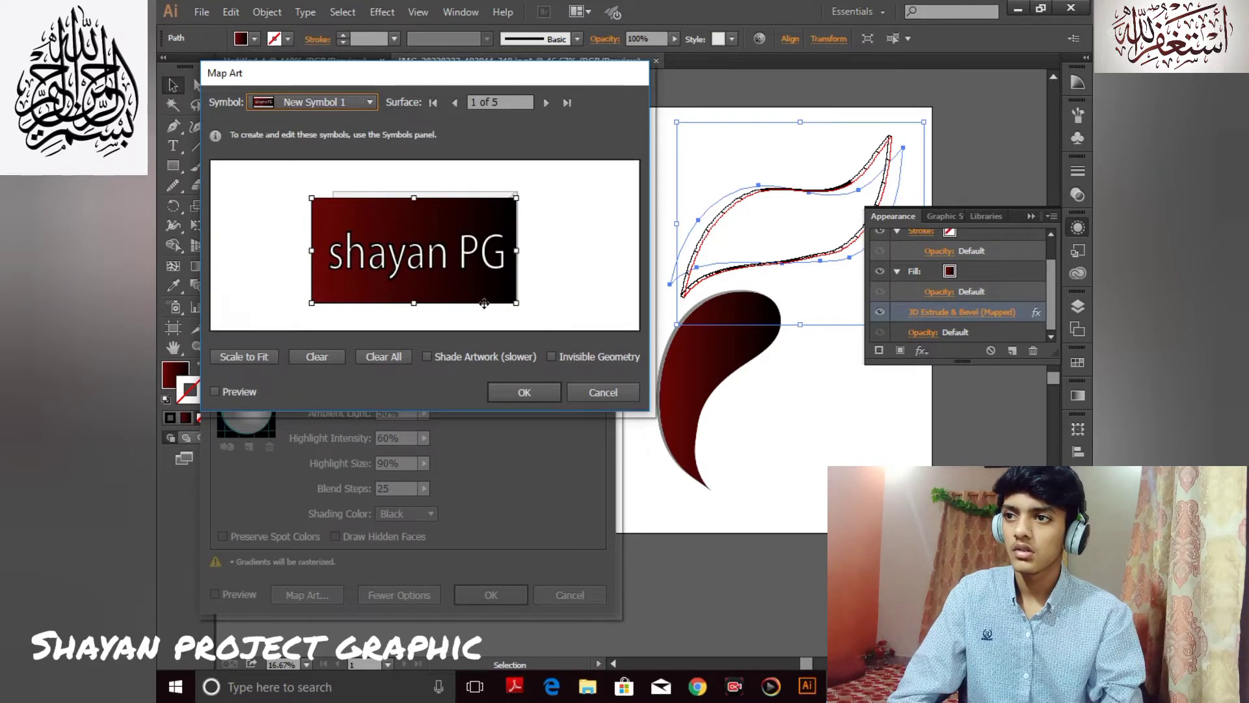
pyautogui.moveTo(311, 254); pyautogui.dragTo(332, 251)
pyautogui.moveTo(426, 202); pyautogui.dragTo(426, 187)
pyautogui.moveTo(424, 299); pyautogui.dragTo(423, 298)
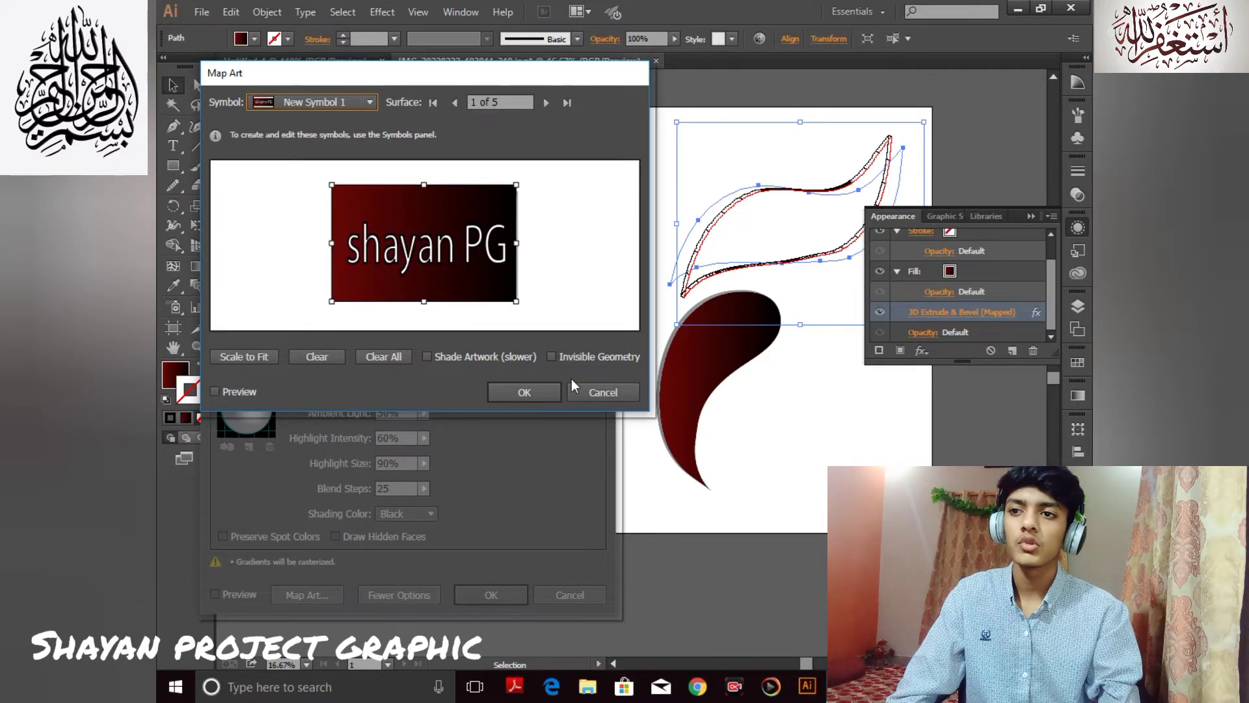
pyautogui.click(540, 393)
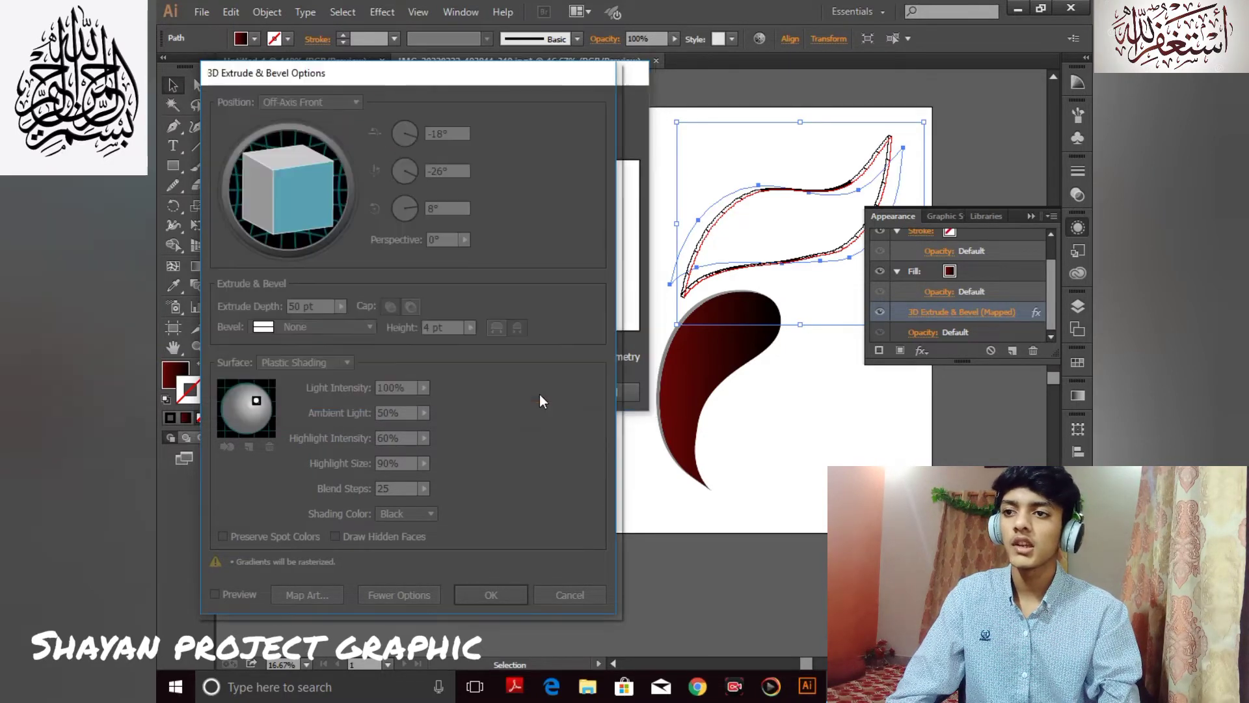
pyautogui.click(493, 592)
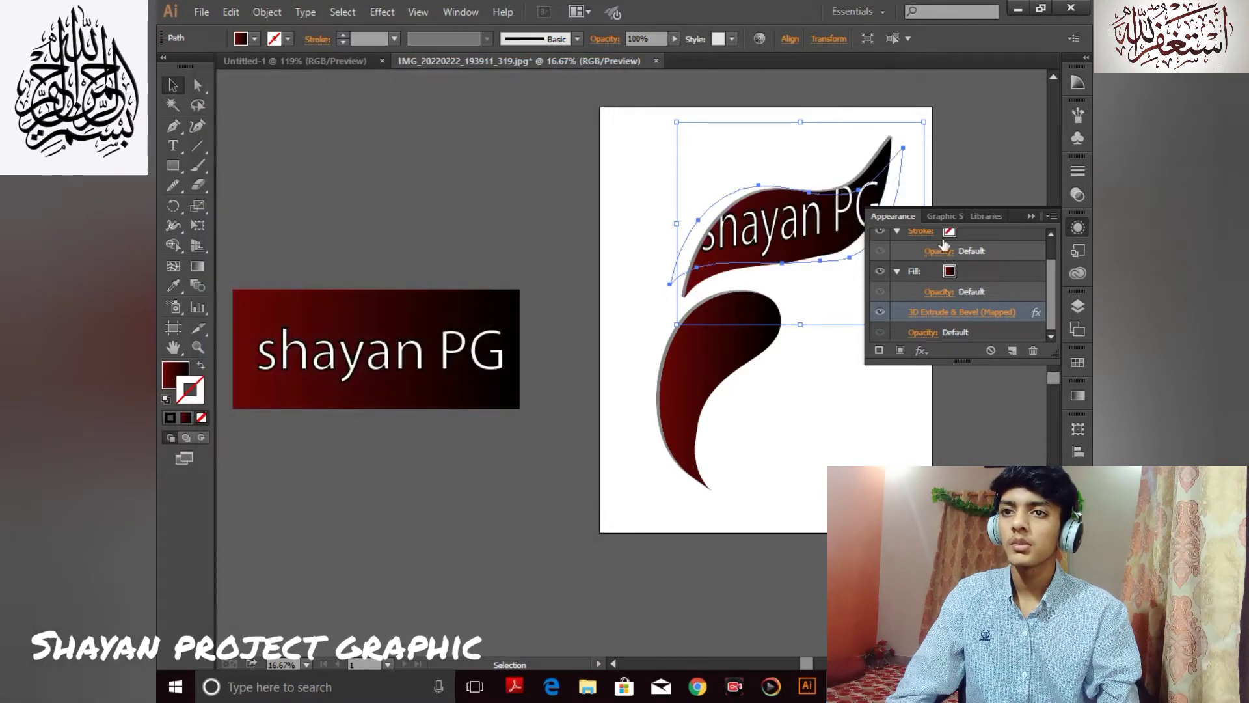
pyautogui.click(1030, 215)
pyautogui.click(883, 302)
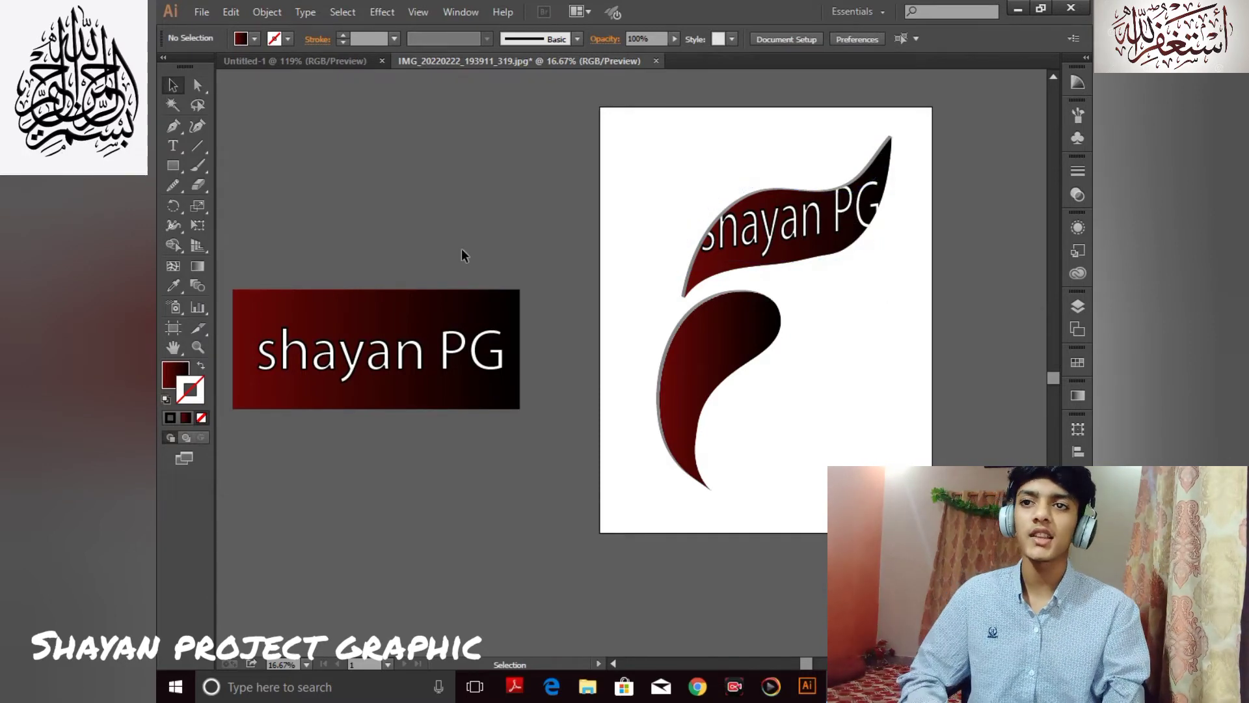
# Delete the original banner artwork lying beside the artboard
pyautogui.click(496, 374)
pyautogui.press('Delete')
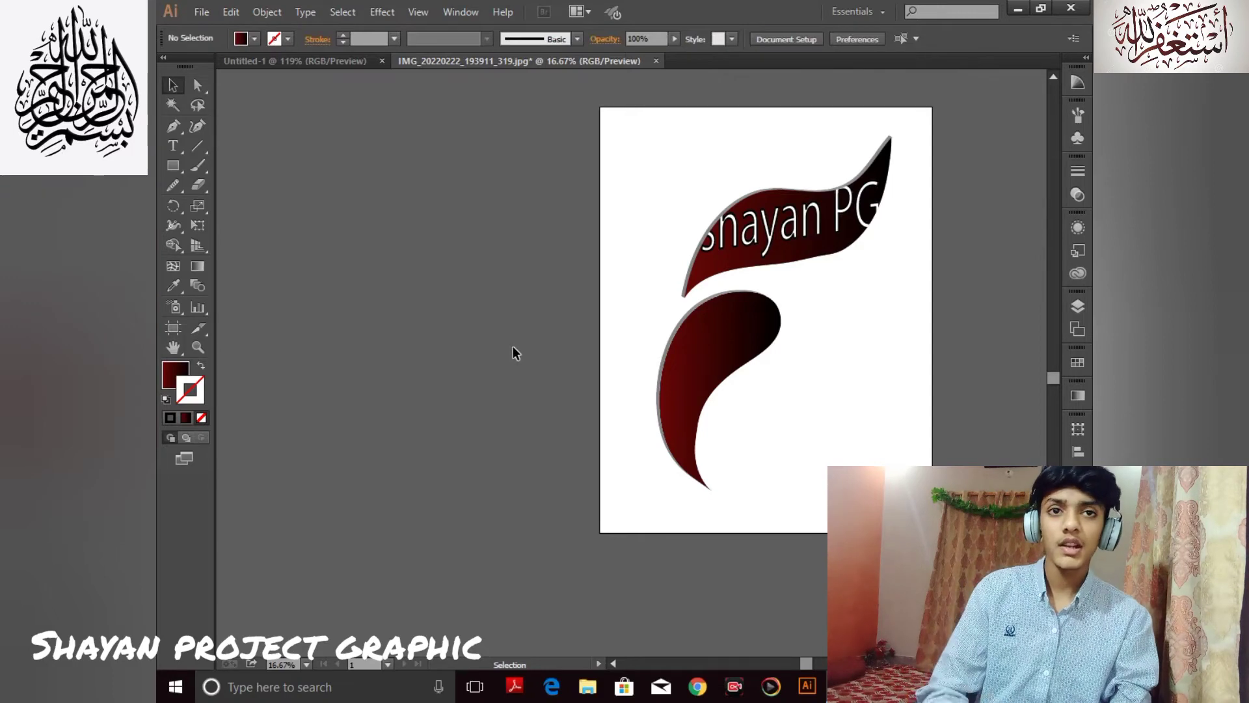
pyautogui.hotkey('ctrl', '0')
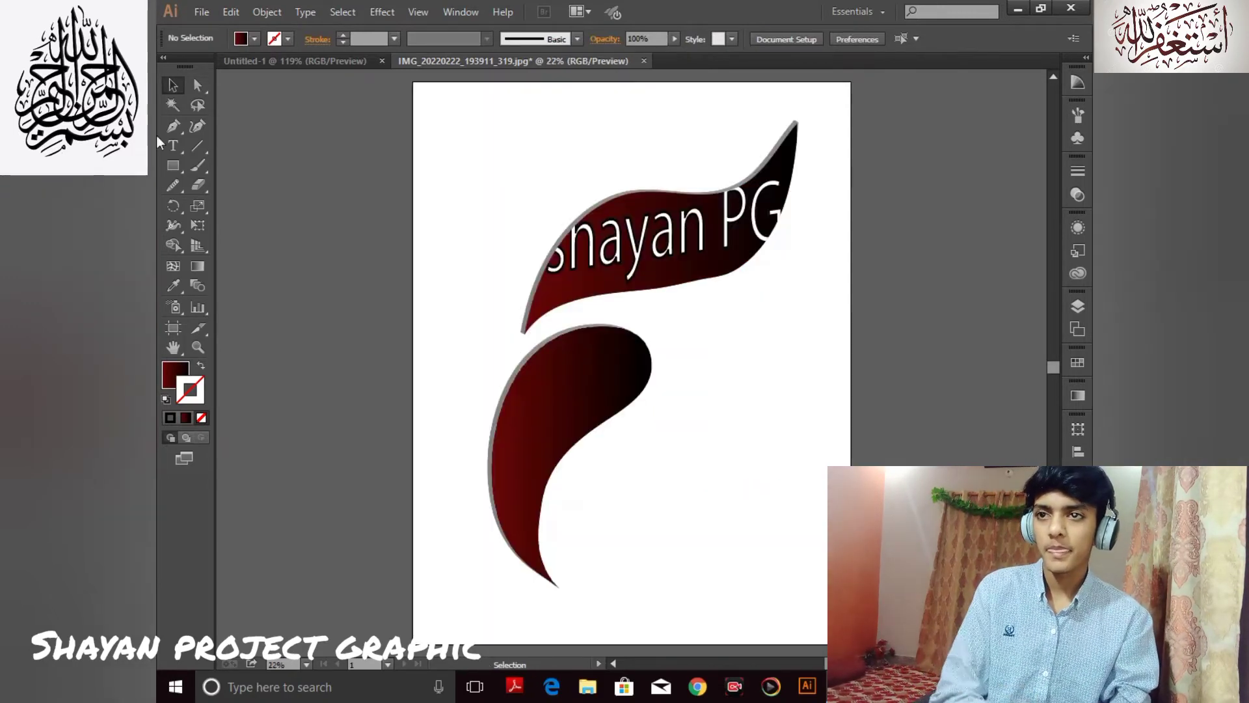
pyautogui.click(747, 280)
pyautogui.click(807, 251)
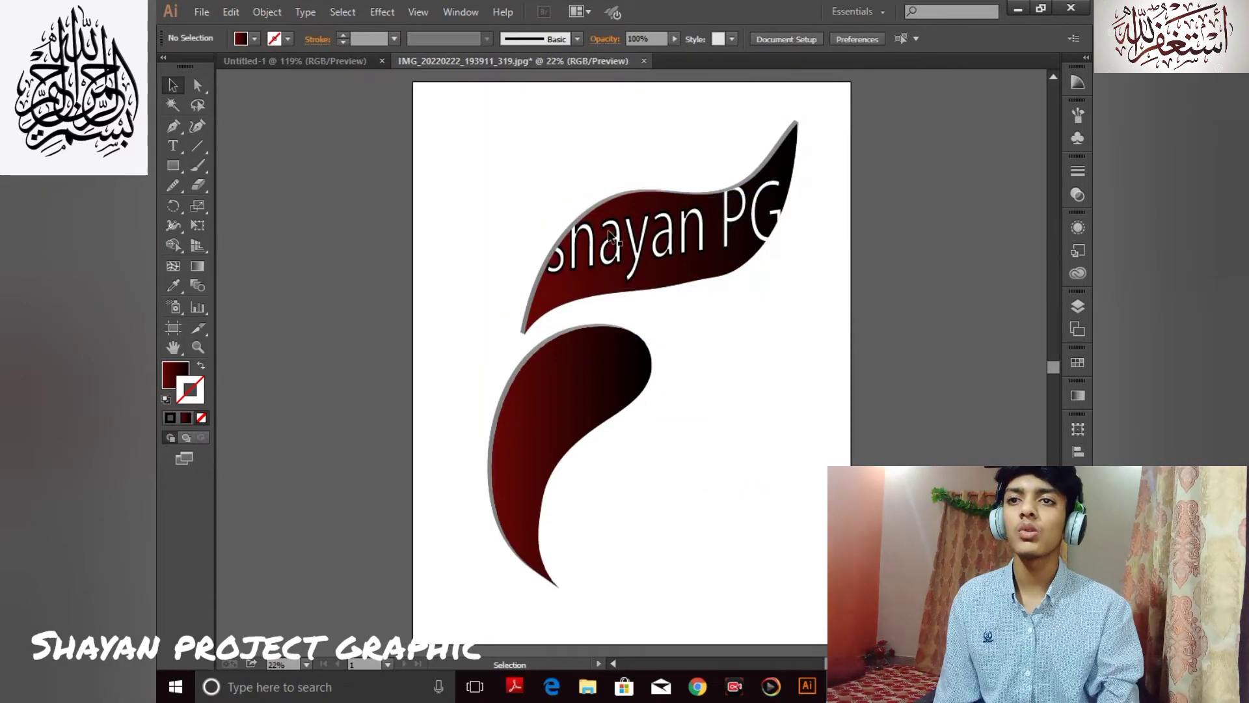
pyautogui.hotkey('ctrl', 'a')
pyautogui.click(643, 465)
pyautogui.click(564, 423)
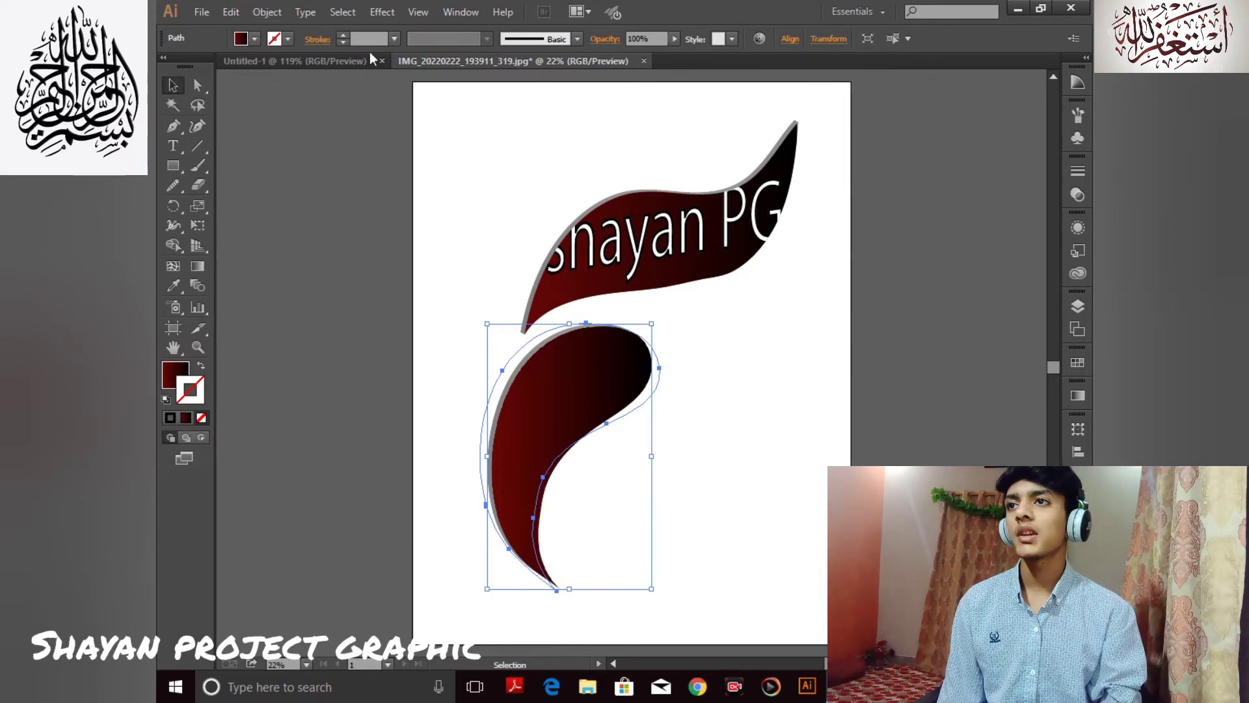
# Open the s-logo-. GIF image from the project folder on Local Disk (D:)
pyautogui.click(331, 60)
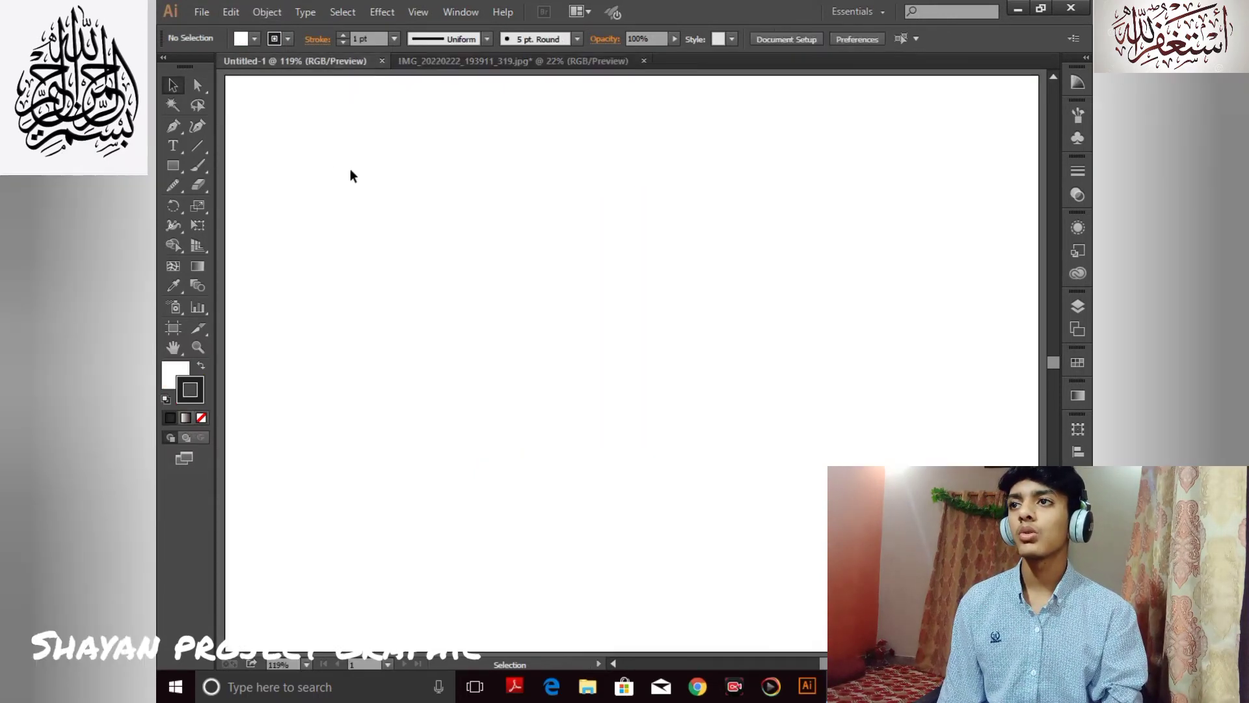
pyautogui.click(201, 11)
pyautogui.click(224, 67)
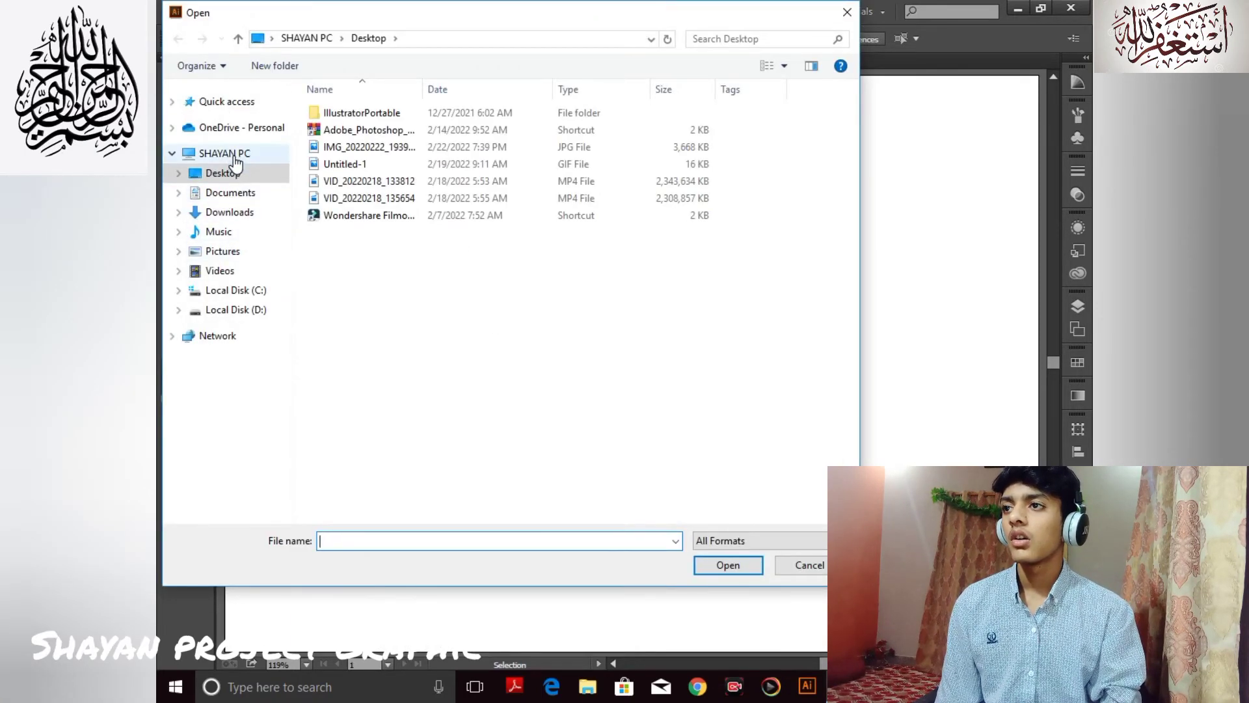
pyautogui.click(248, 312)
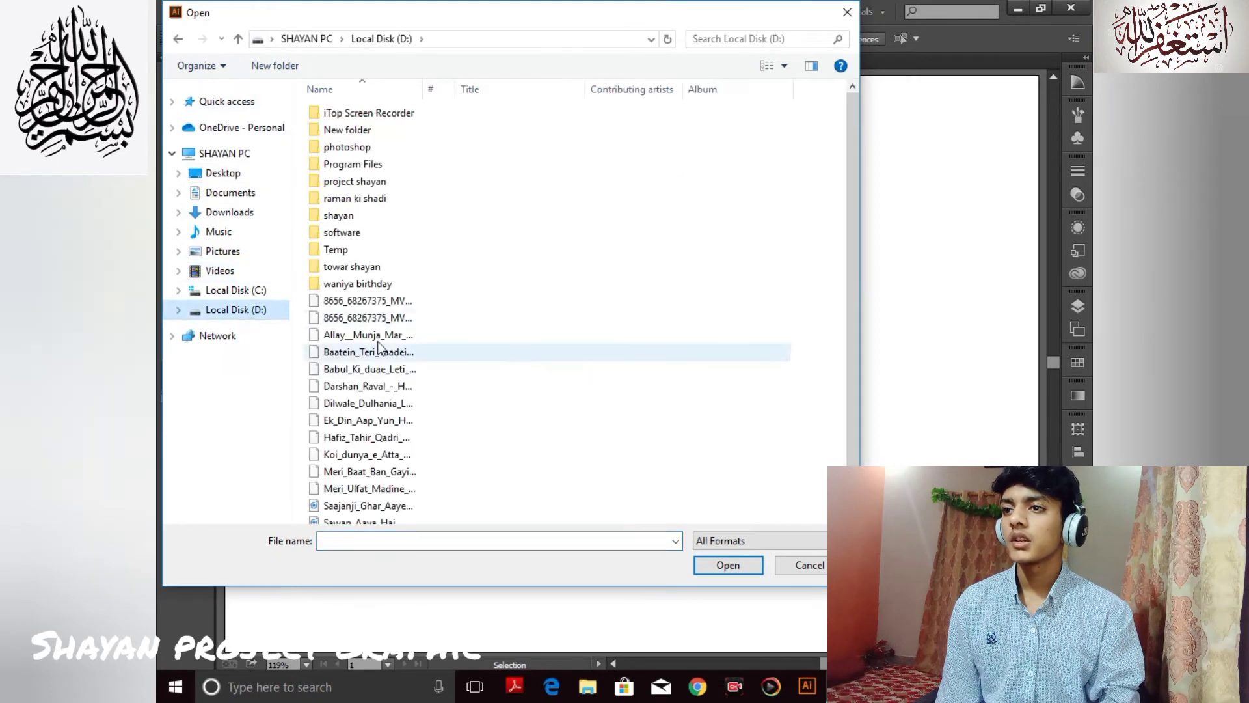
pyautogui.doubleClick(356, 181)
pyautogui.moveTo(848, 135); pyautogui.dragTo(831, 428)
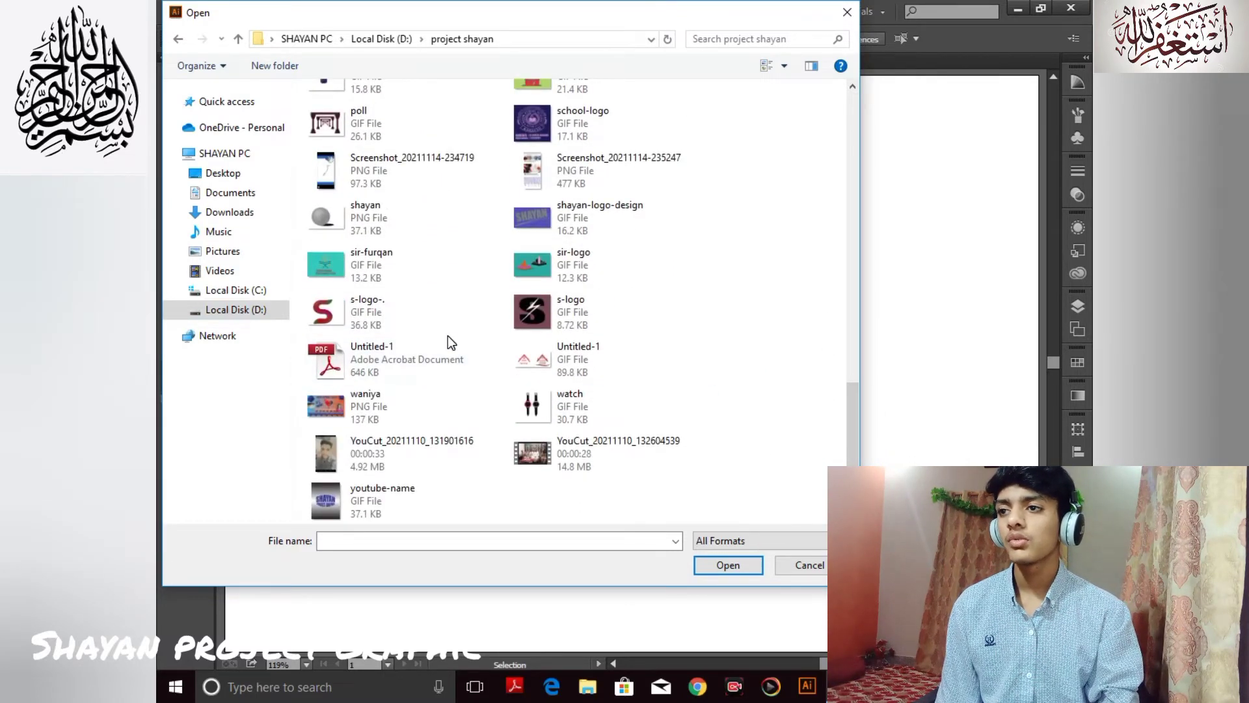
pyautogui.click(405, 318)
pyautogui.click(728, 564)
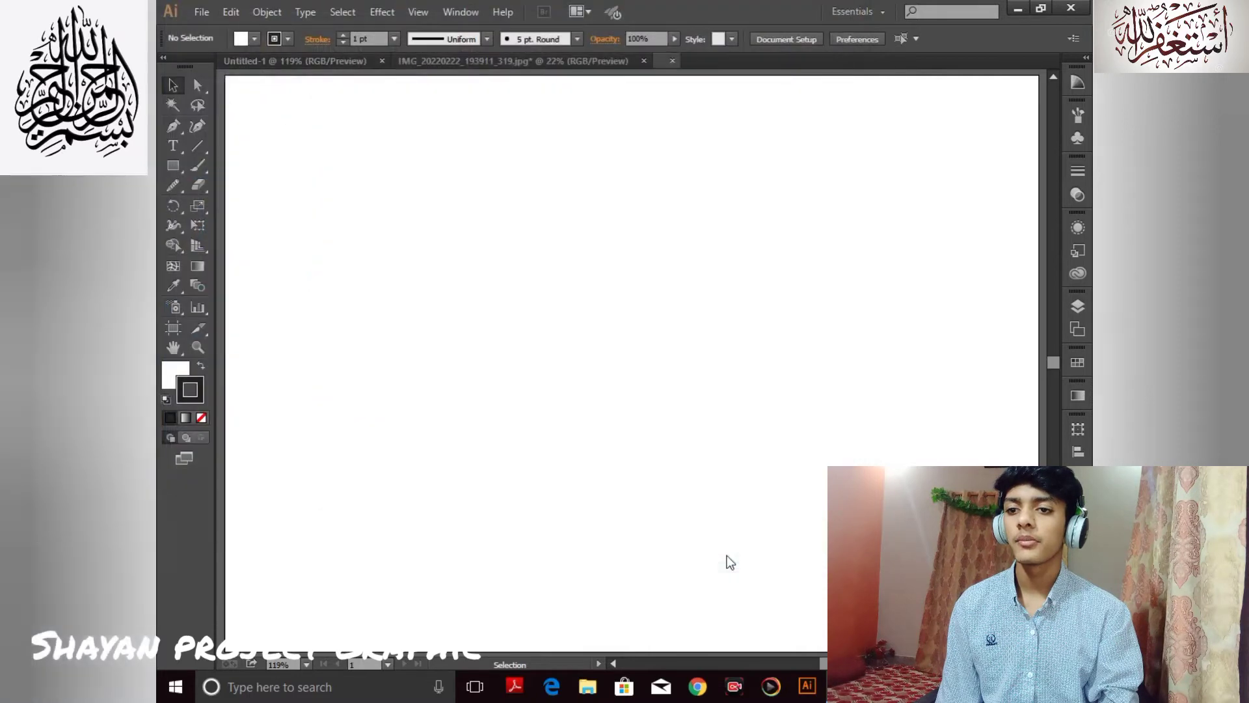
# Scale the S logo image down proportionally about its centre and keep it selected
pyautogui.click(172, 165)
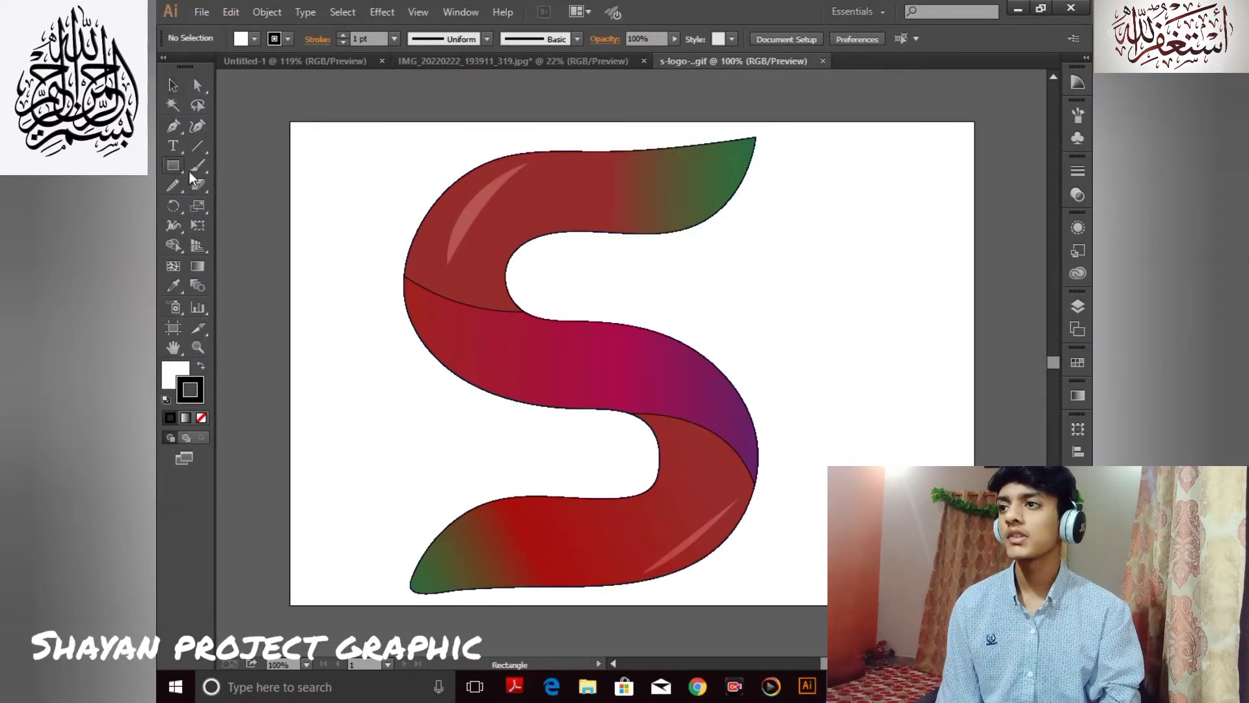
pyautogui.click(172, 84)
pyautogui.click(482, 292)
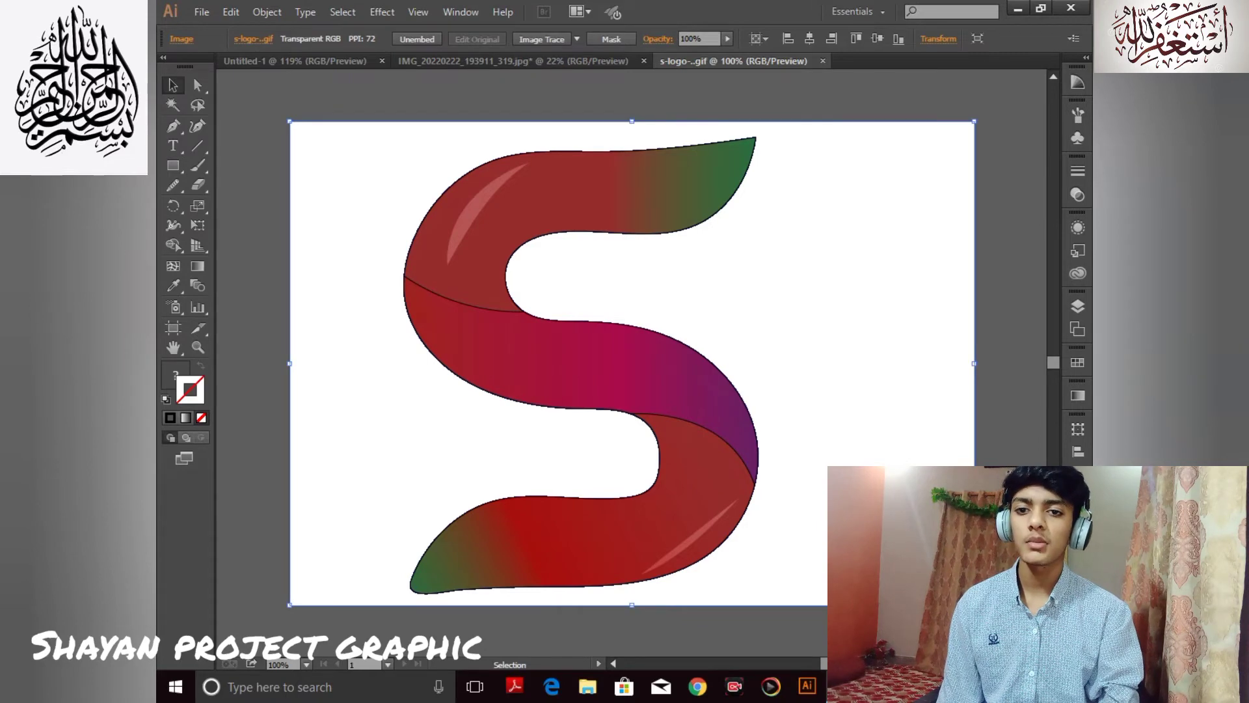
pyautogui.moveTo(974, 605); pyautogui.dragTo(894, 549)
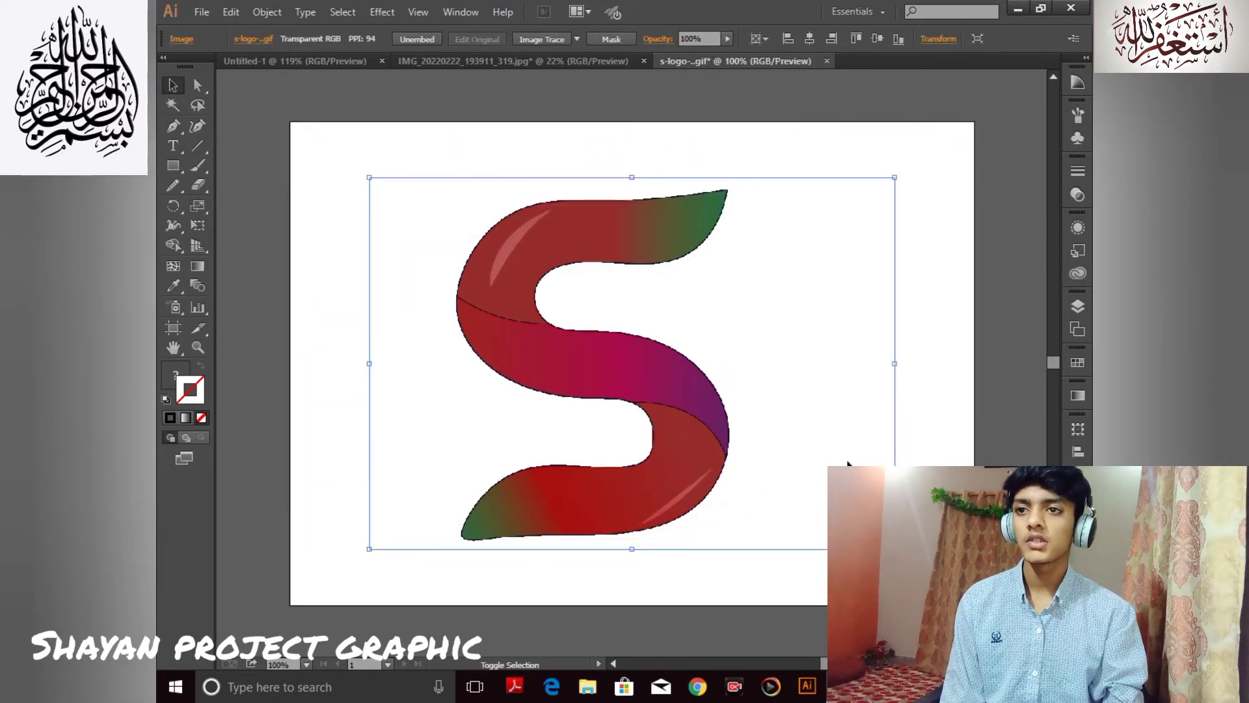
pyautogui.hotkey('ctrl', '2')
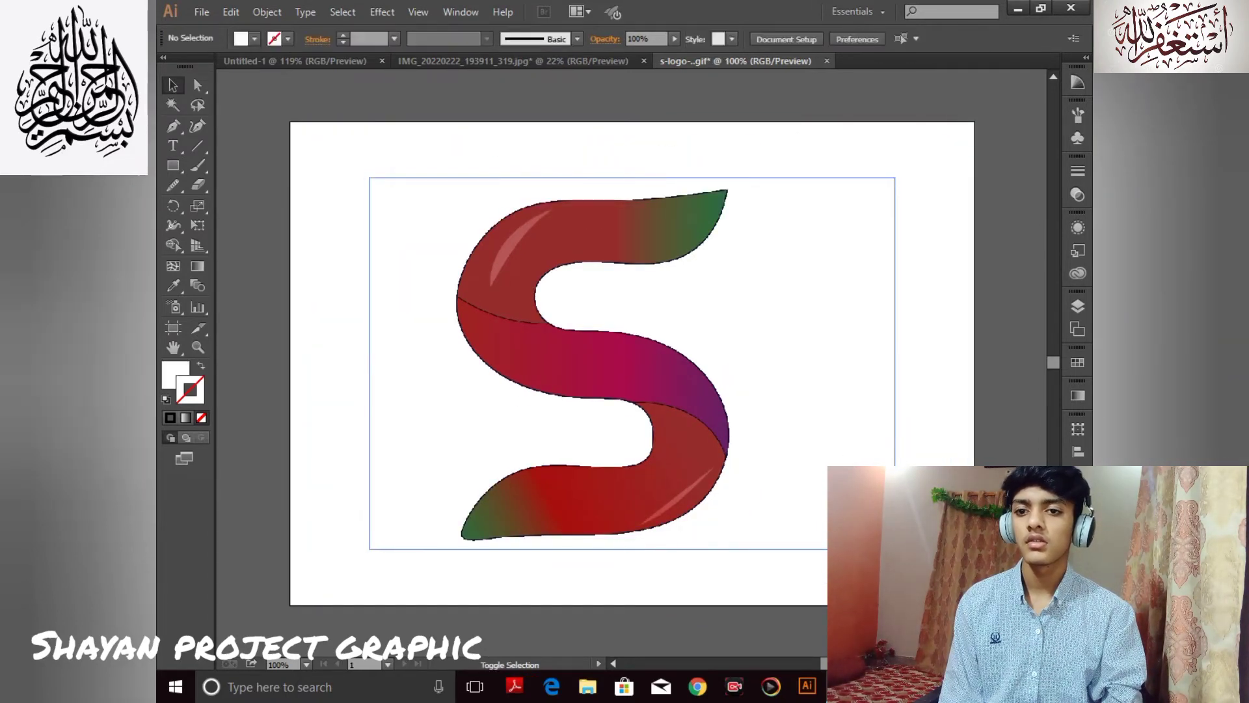
pyautogui.click(502, 381)
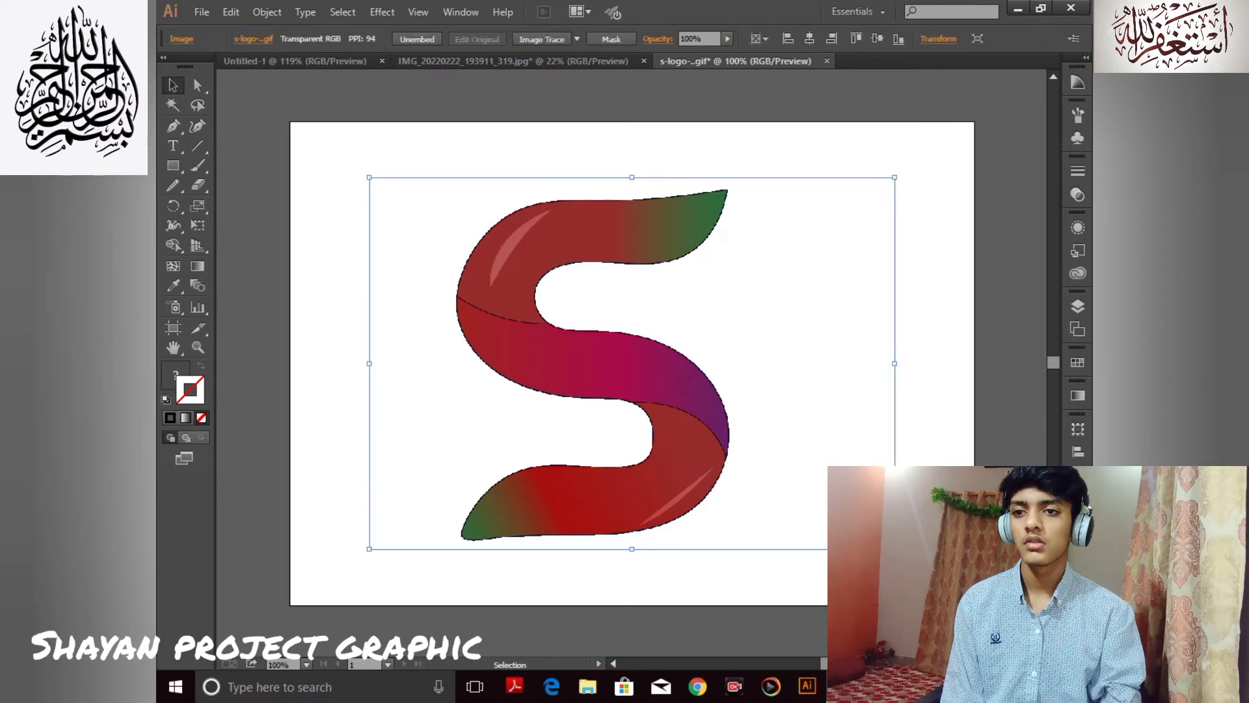
# Bring the S logo image into the two-leaf document and enlarge it over the lower leaf
pyautogui.click(514, 60)
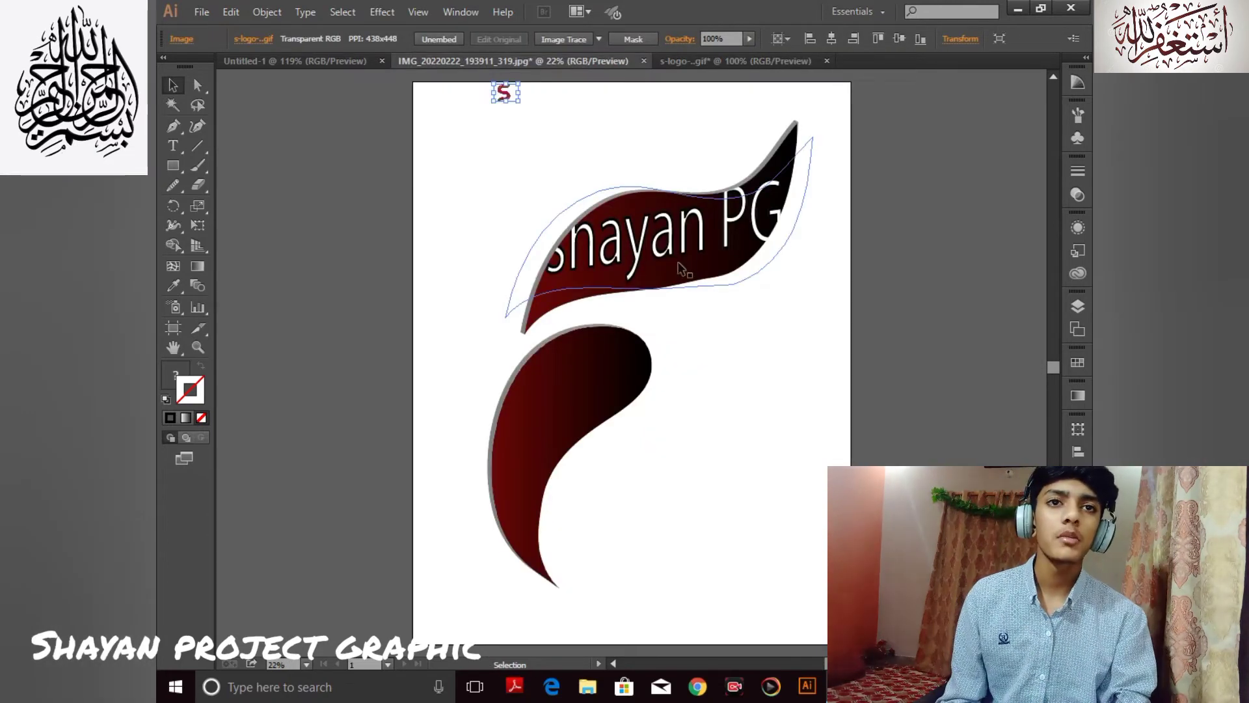
pyautogui.moveTo(505, 99); pyautogui.dragTo(587, 422)
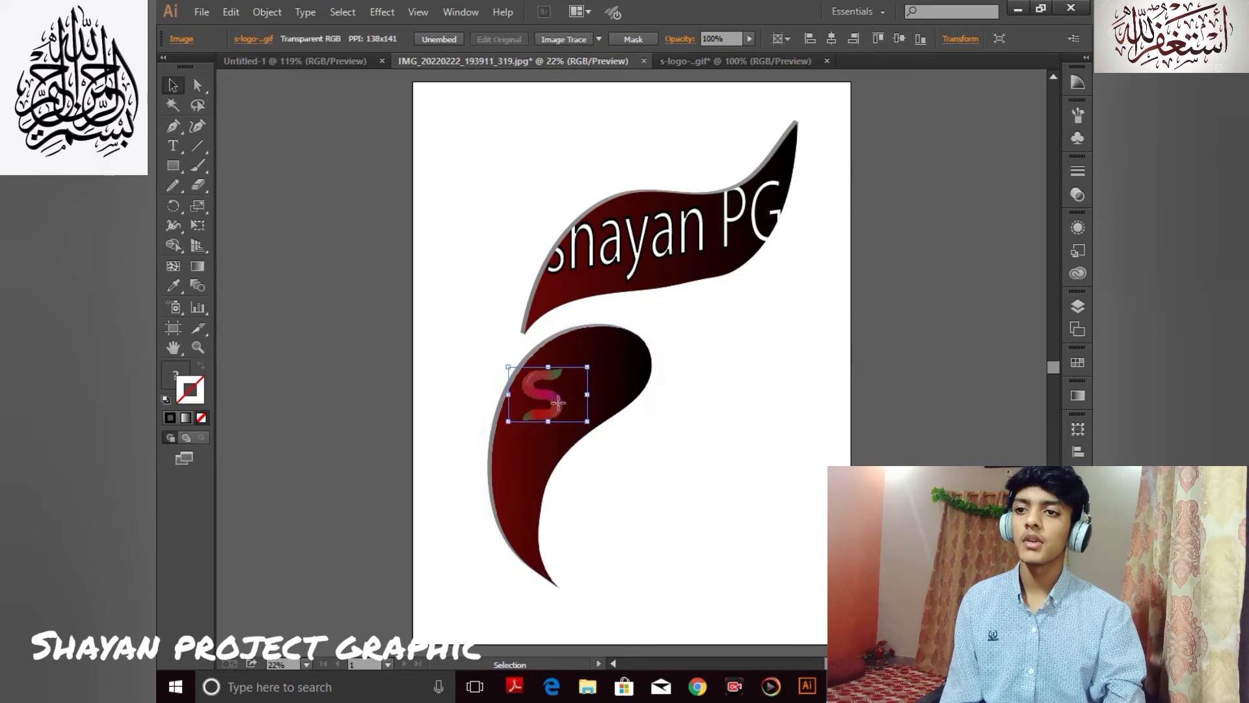
pyautogui.doubleClick(552, 398)
pyautogui.click(223, 83)
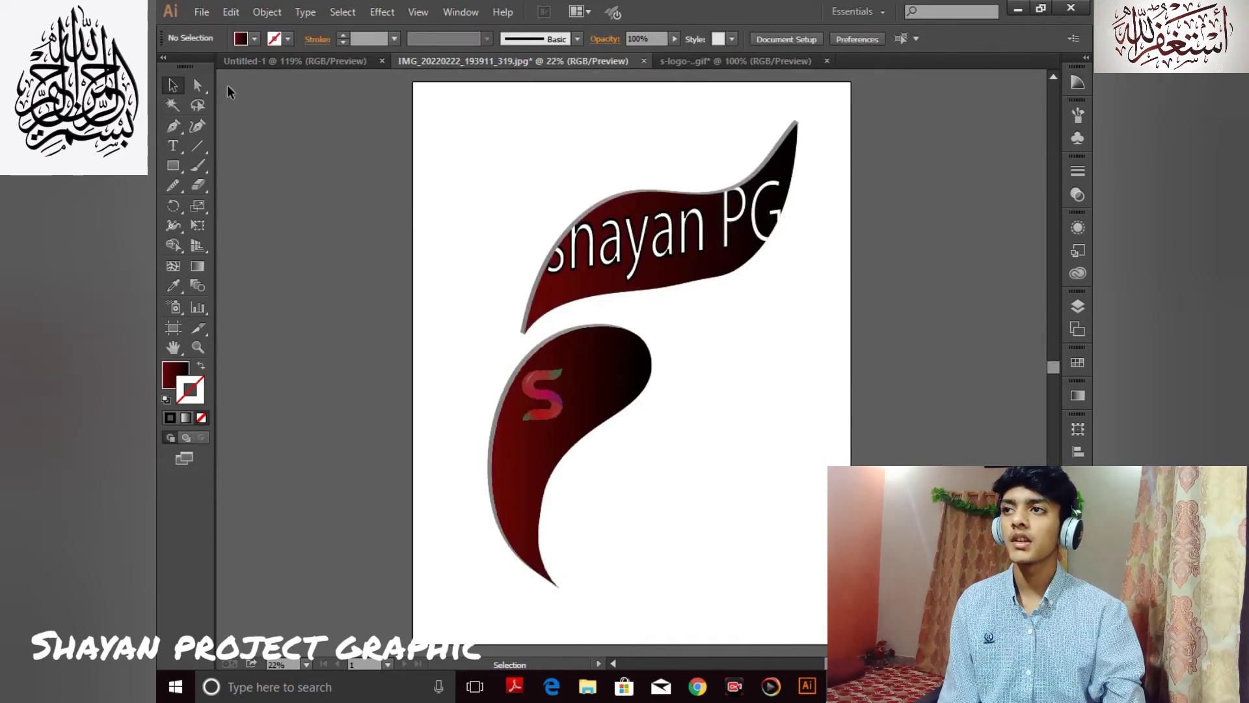
# Reposition the S logo within the rounded upper end of the lower leaf
pyautogui.moveTo(546, 396); pyautogui.dragTo(635, 402)
pyautogui.click(648, 456)
pyautogui.click(774, 417)
pyautogui.click(719, 441)
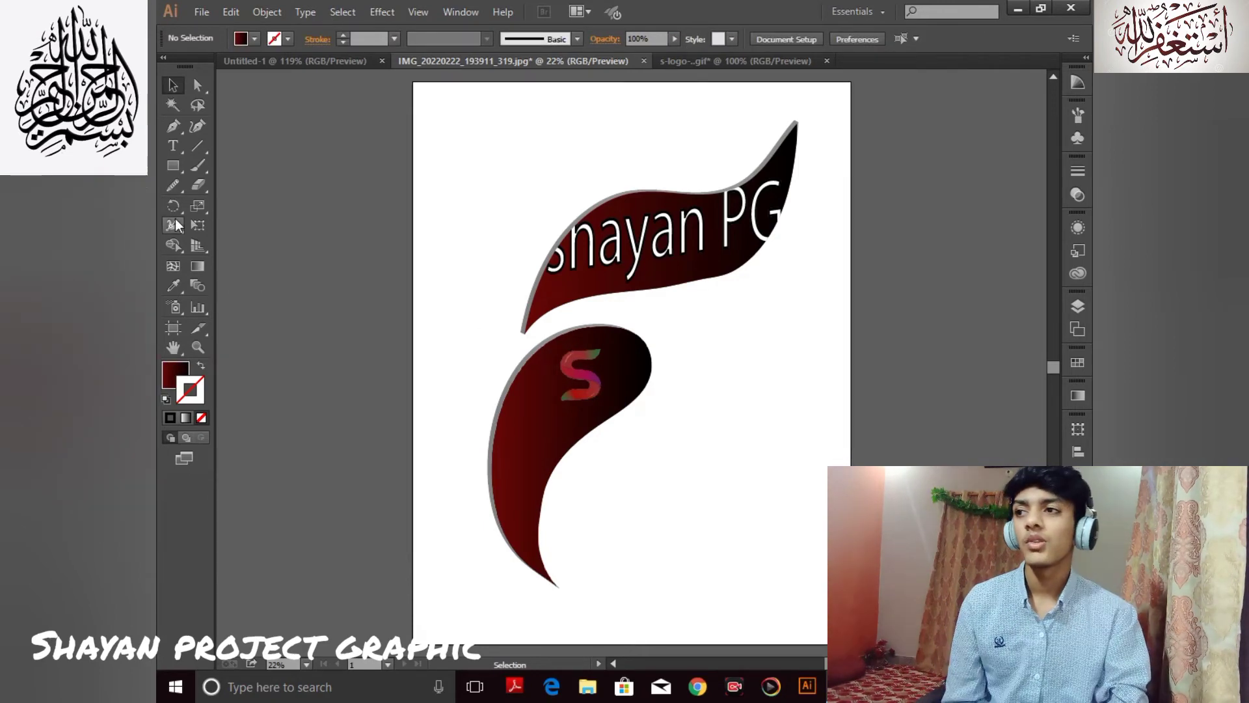
# Add the text "PG", enlarge it and place it on the lower leaf just below the S logo
pyautogui.click(173, 146)
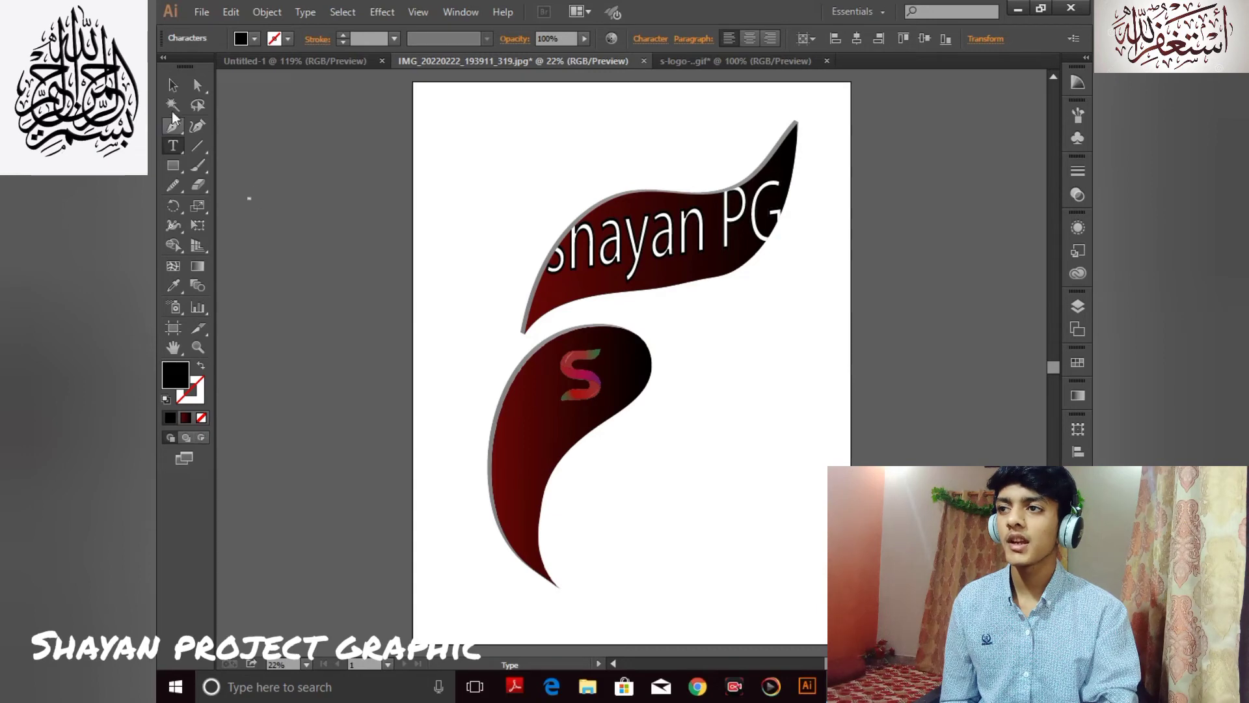
pyautogui.click(173, 85)
pyautogui.moveTo(259, 209); pyautogui.dragTo(544, 443)
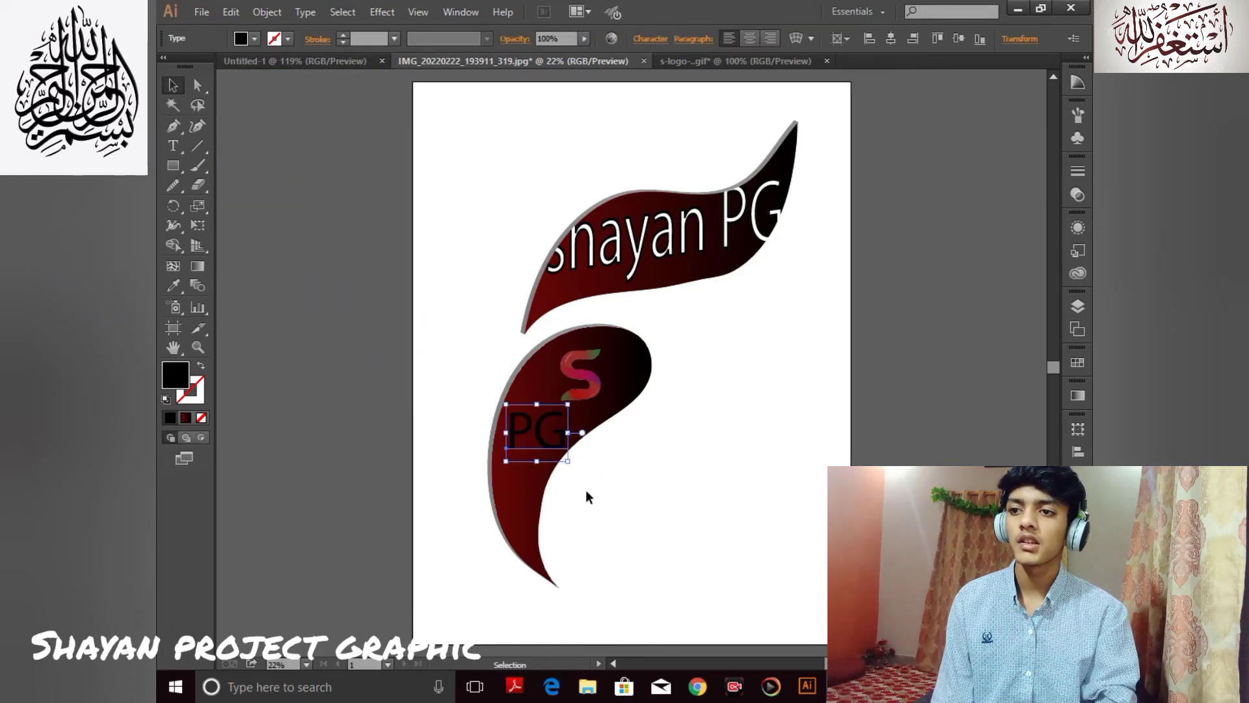
pyautogui.moveTo(568, 461); pyautogui.dragTo(563, 457)
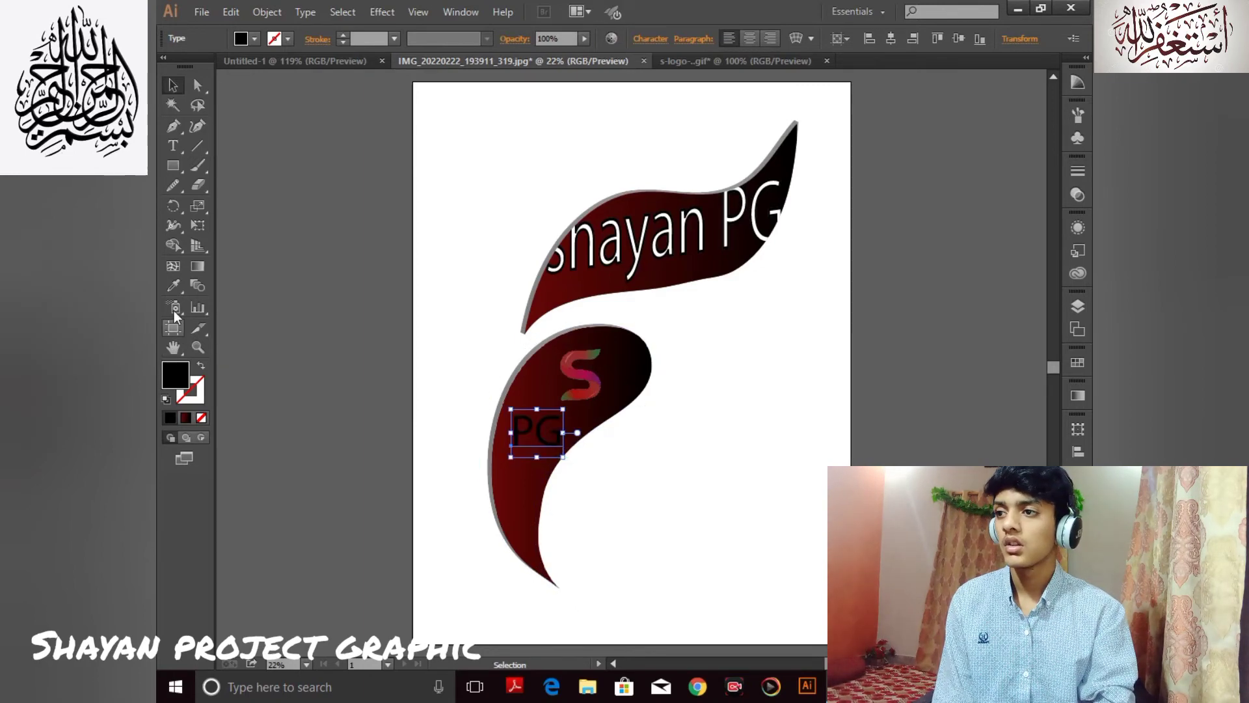
# Give the "PG" text the default white fill and black stroke, with a stroke weight of 9 pt
pyautogui.click(173, 285)
pyautogui.click(702, 225)
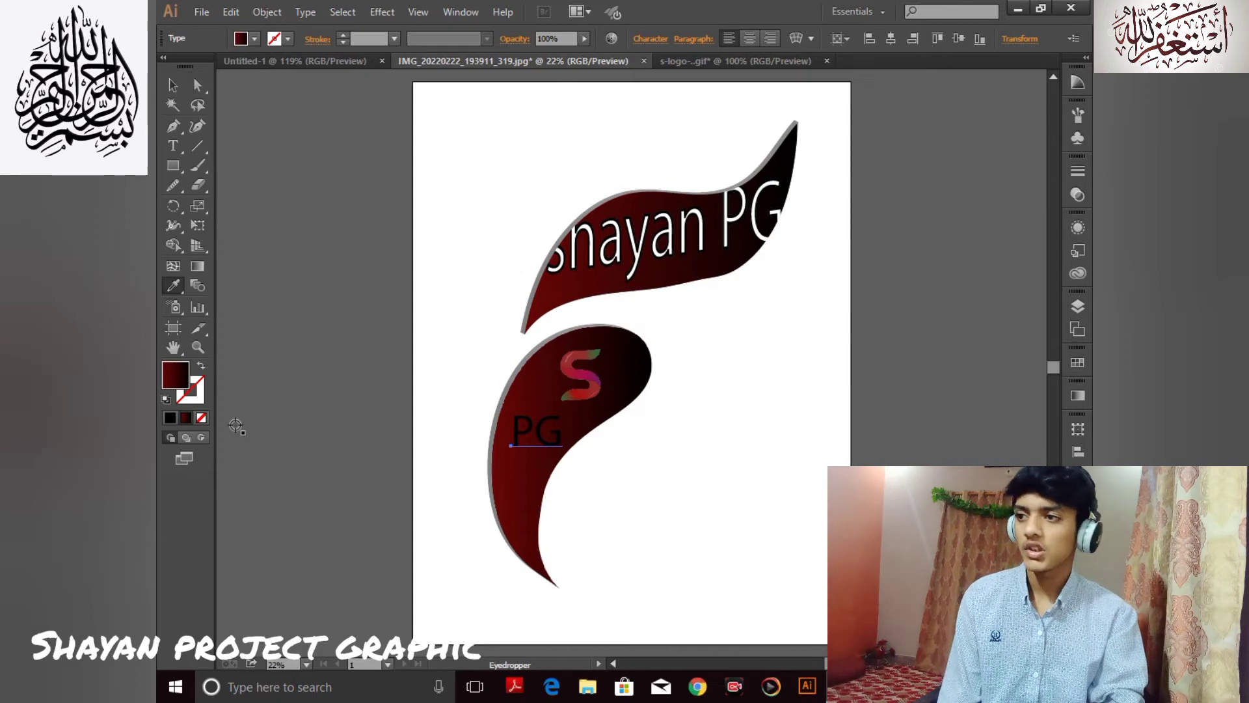
pyautogui.click(165, 401)
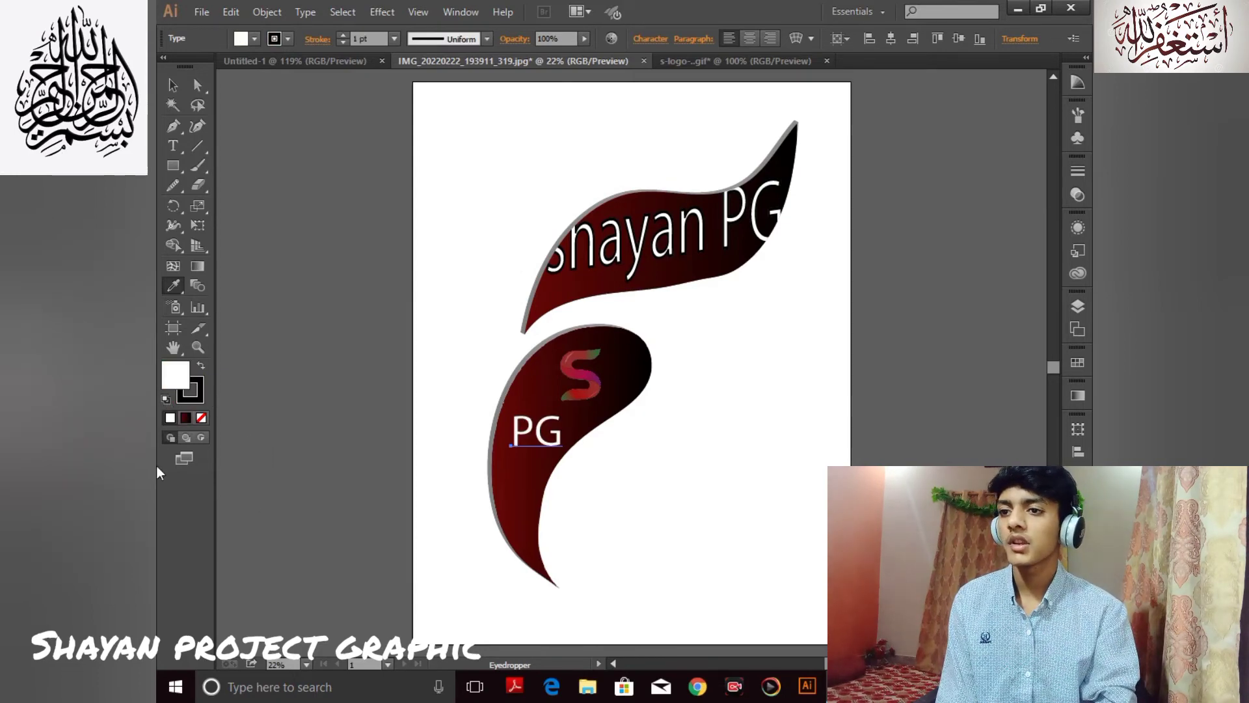
pyautogui.click(394, 39)
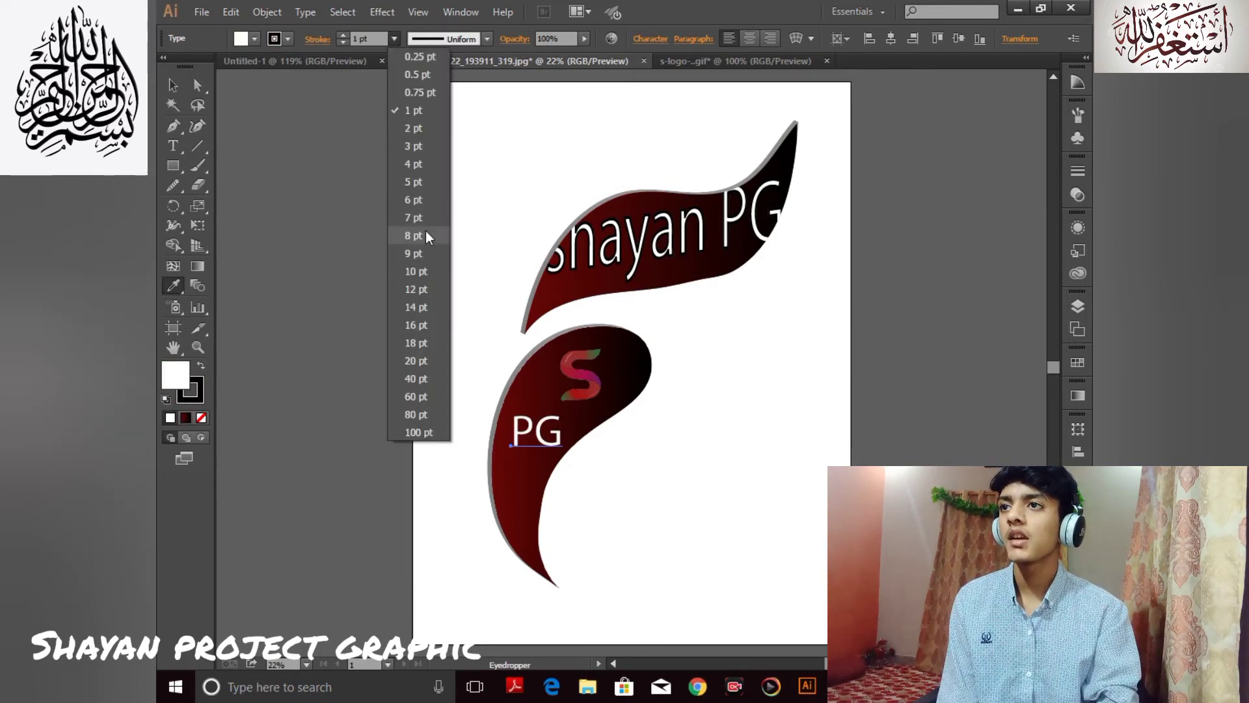
pyautogui.click(425, 230)
pyautogui.click(168, 87)
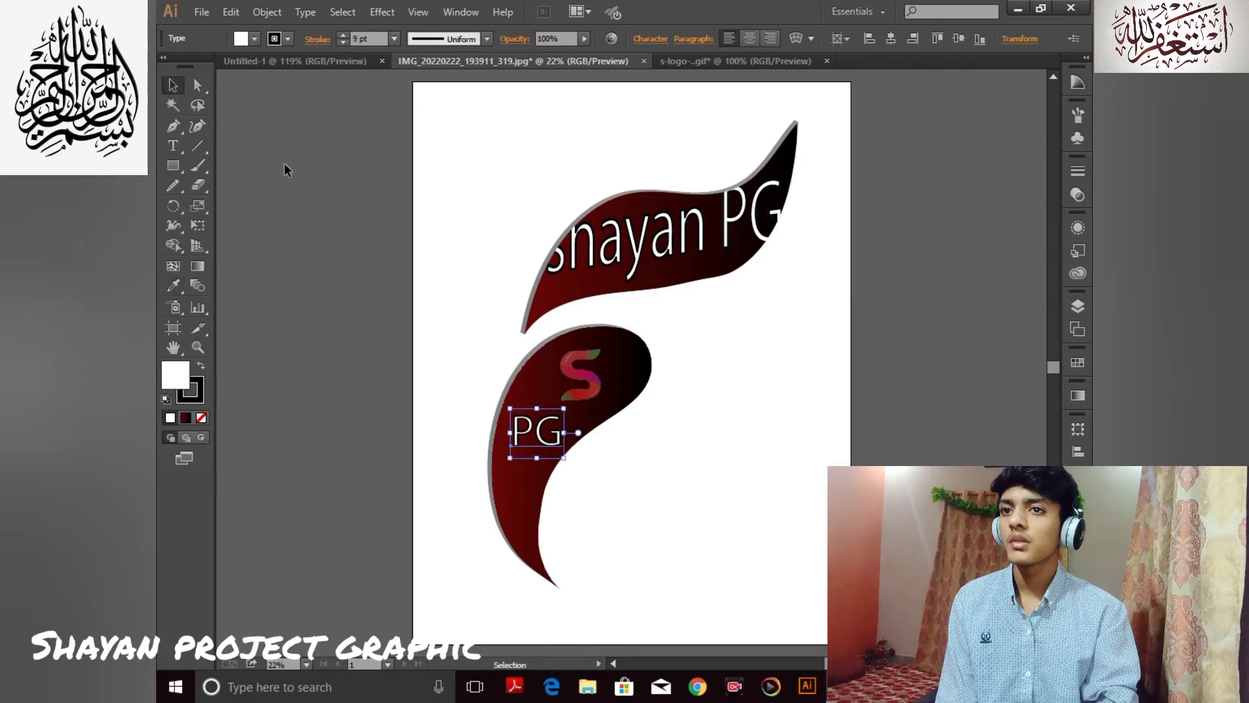
pyautogui.click(464, 306)
# Examine the complete two-leaf logo at reduced size and at full artboard size
pyautogui.hotkey('ctrl', '-')
pyautogui.hotkey('ctrl', '-')
pyautogui.hotkey('ctrl', '-')
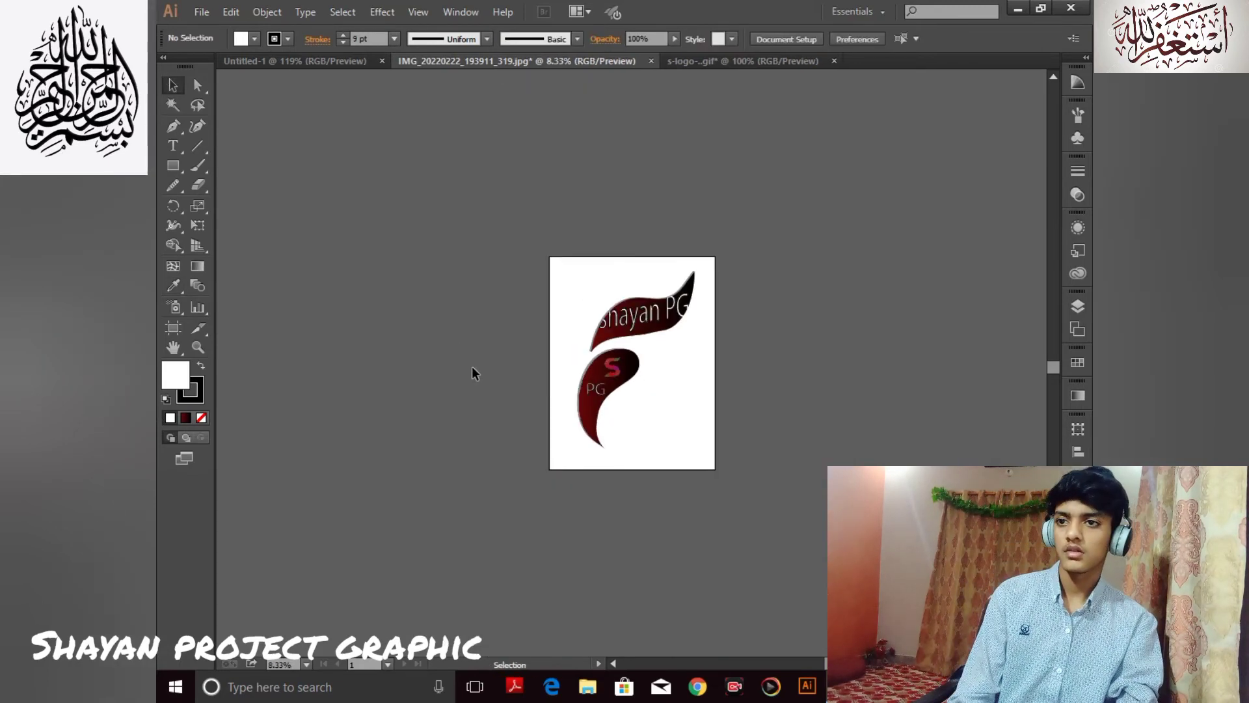
pyautogui.moveTo(553, 280); pyautogui.dragTo(820, 475)
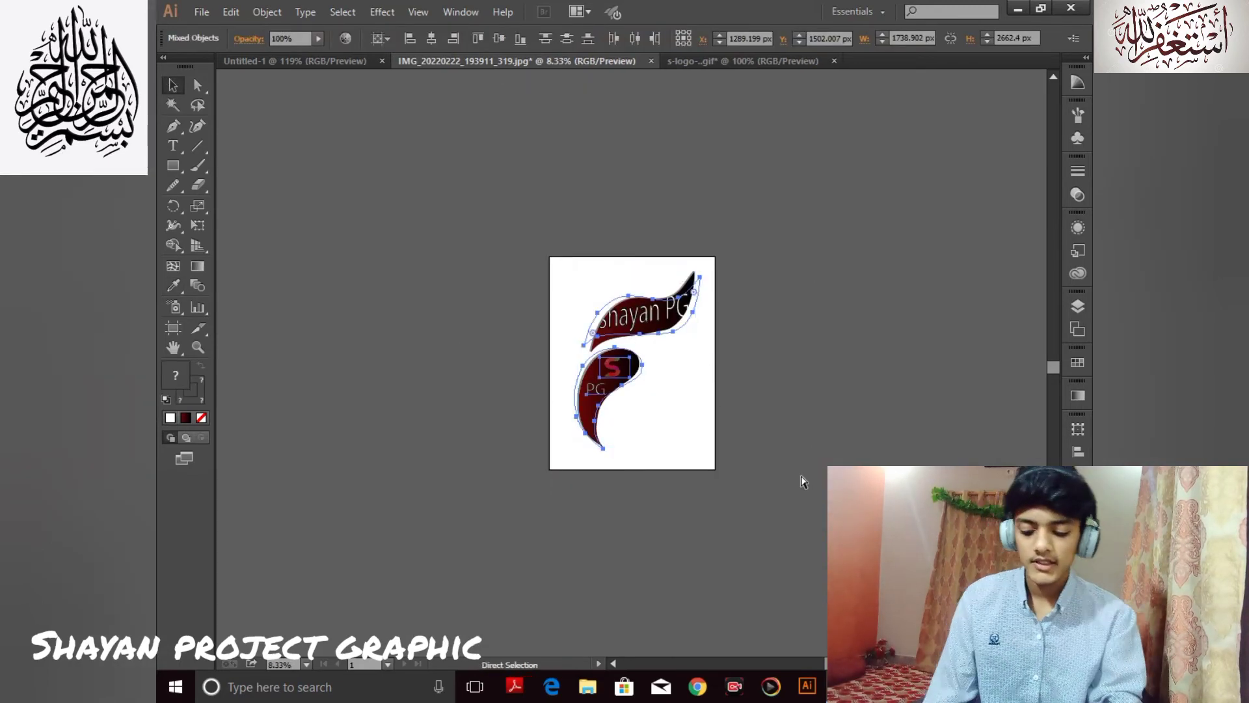
pyautogui.hotkey('ctrl', '0')
pyautogui.click(853, 456)
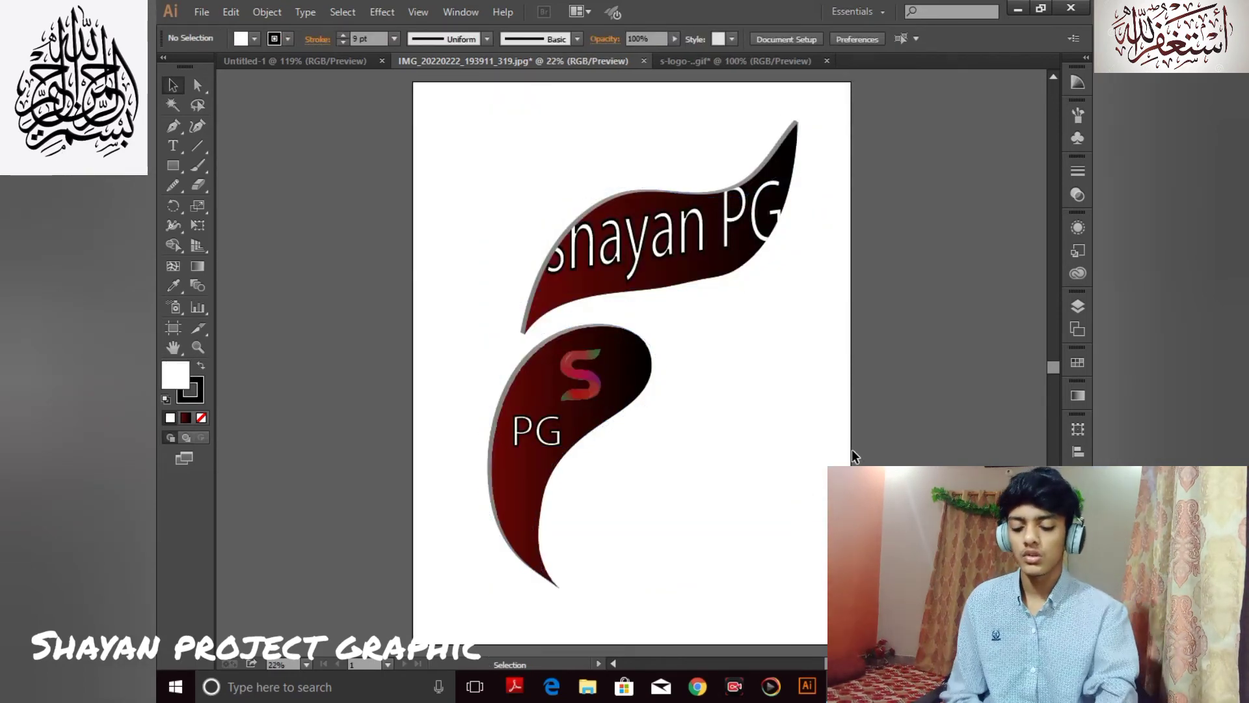
pyautogui.hotkey('ctrl', 'a')
pyautogui.click(853, 455)
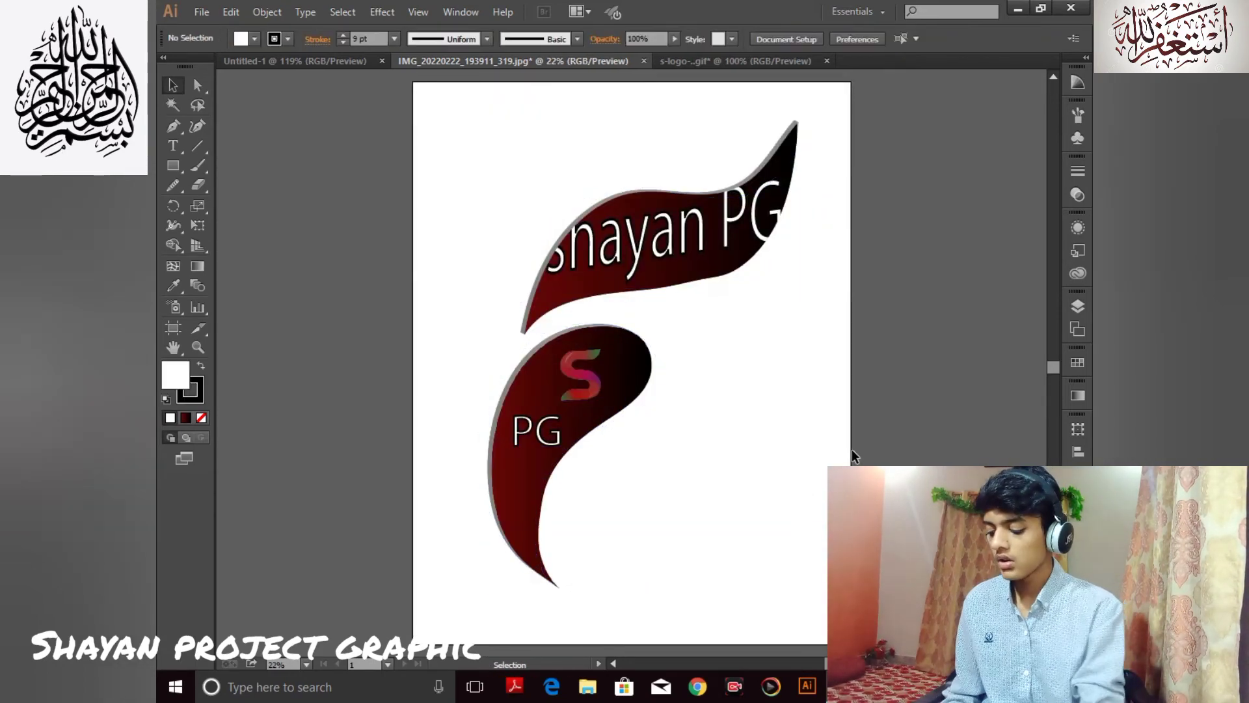